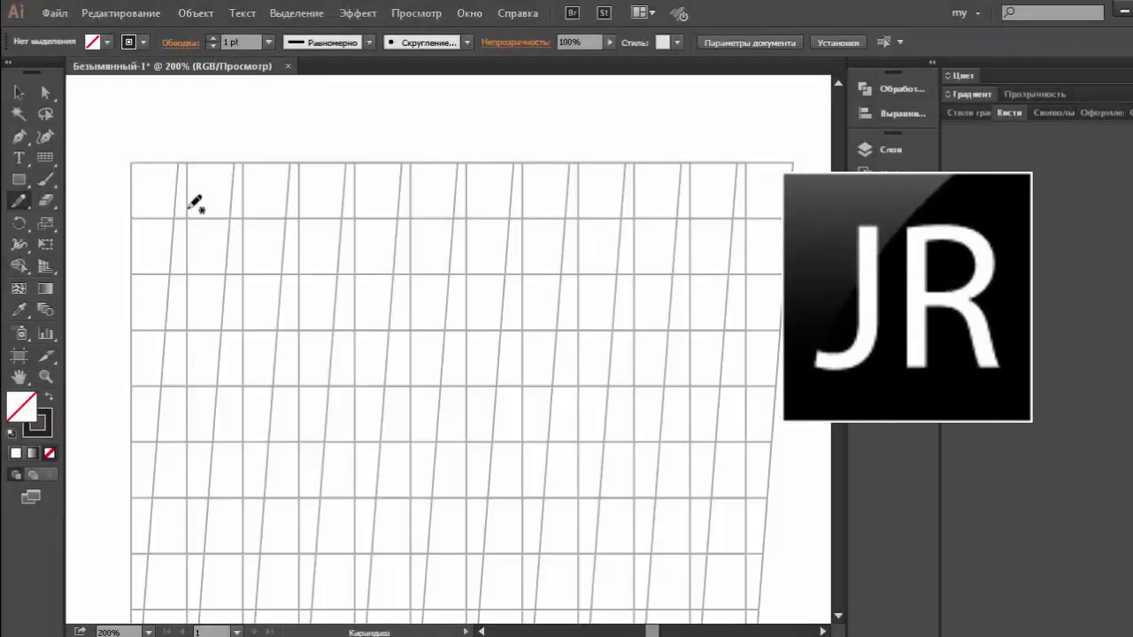
Step: Draw the letters H, e, p, p and y of 'Heppy' as freehand Pencil strokes
drag(199, 211, 212, 275)
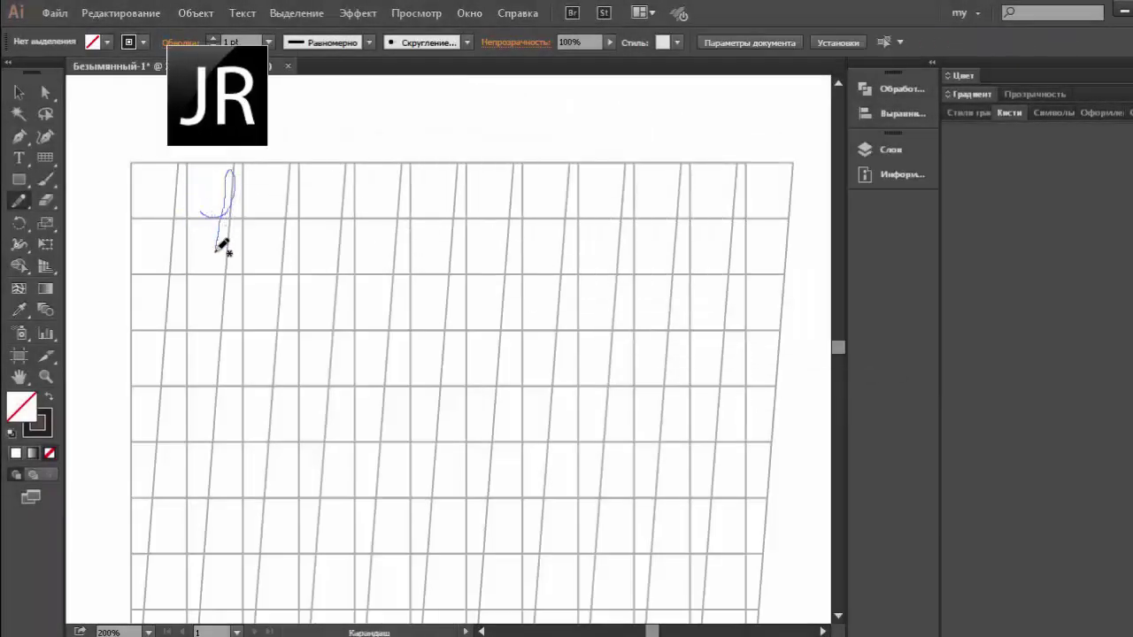
drag(251, 212, 247, 205)
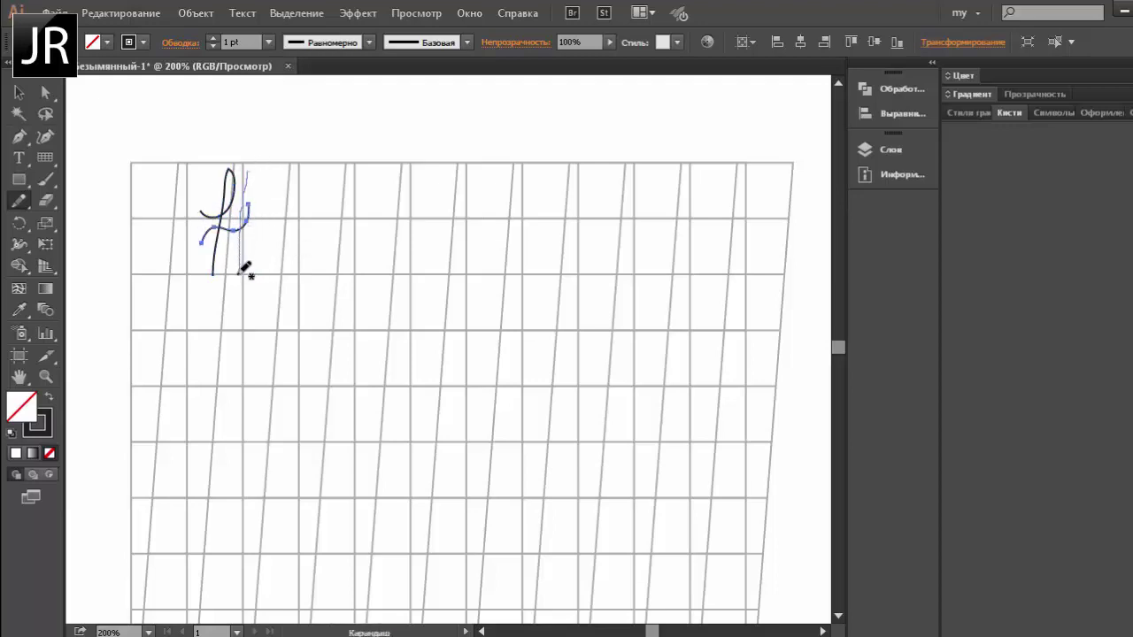
drag(241, 270, 312, 255)
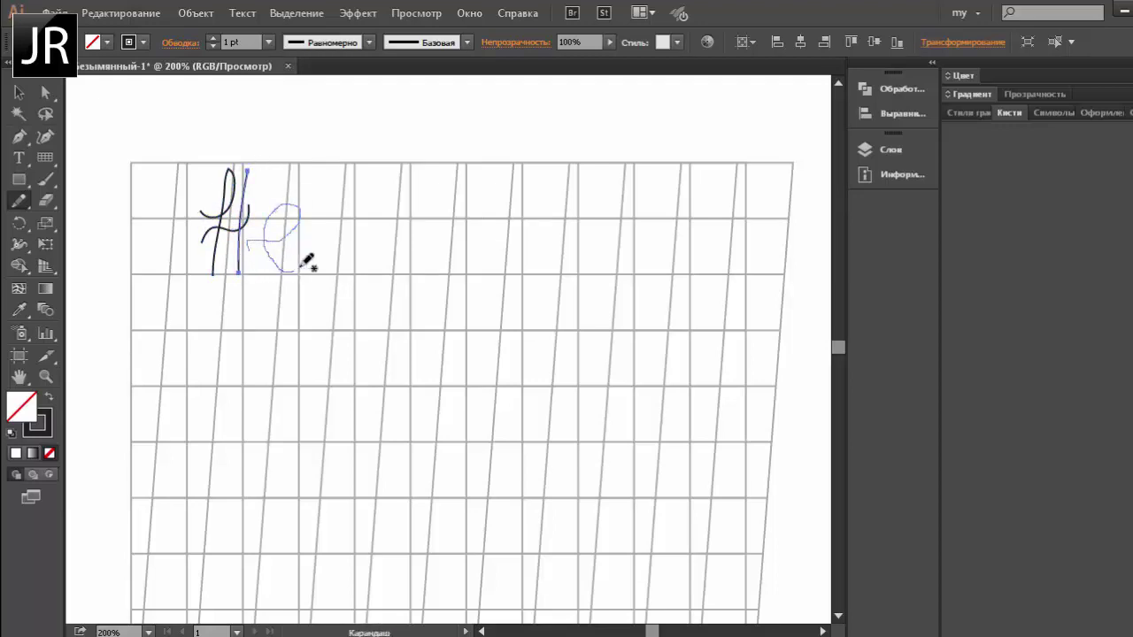
mouse_move(329, 214)
mouse_down()
mouse_move(320, 323)
mouse_move(310, 248)
mouse_up()
drag(386, 205, 375, 323)
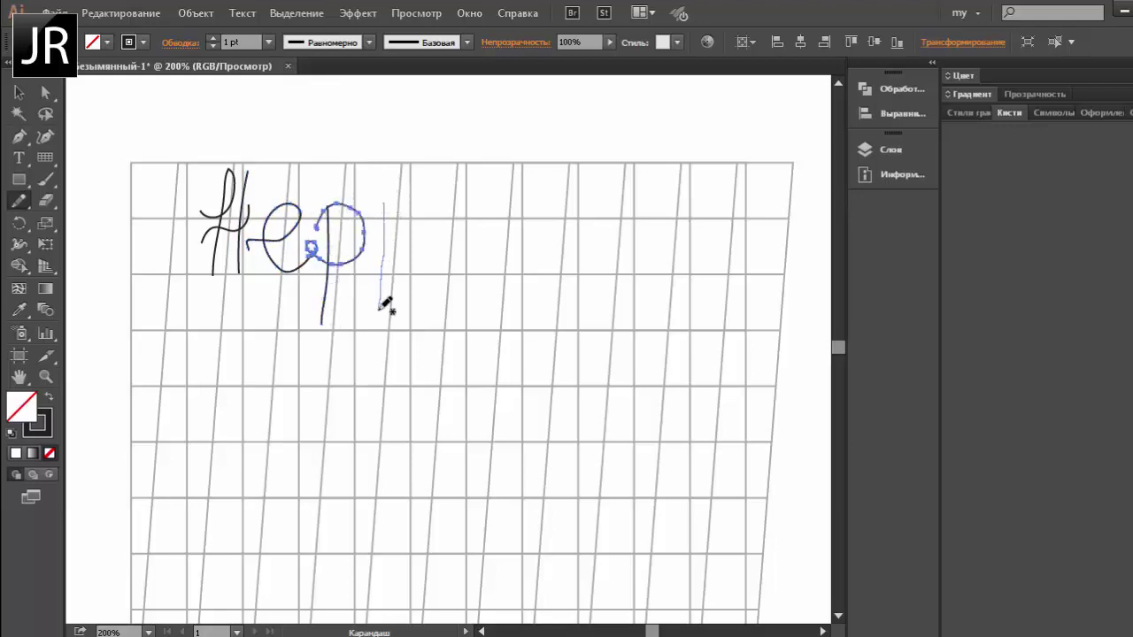
drag(371, 208, 381, 262)
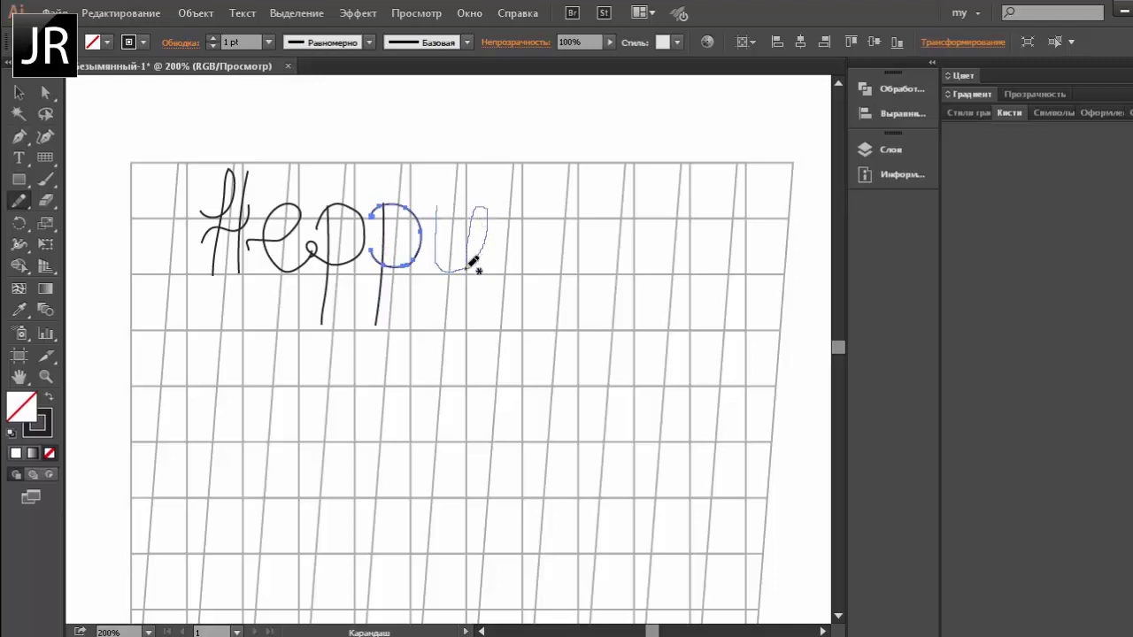
drag(466, 325, 469, 328)
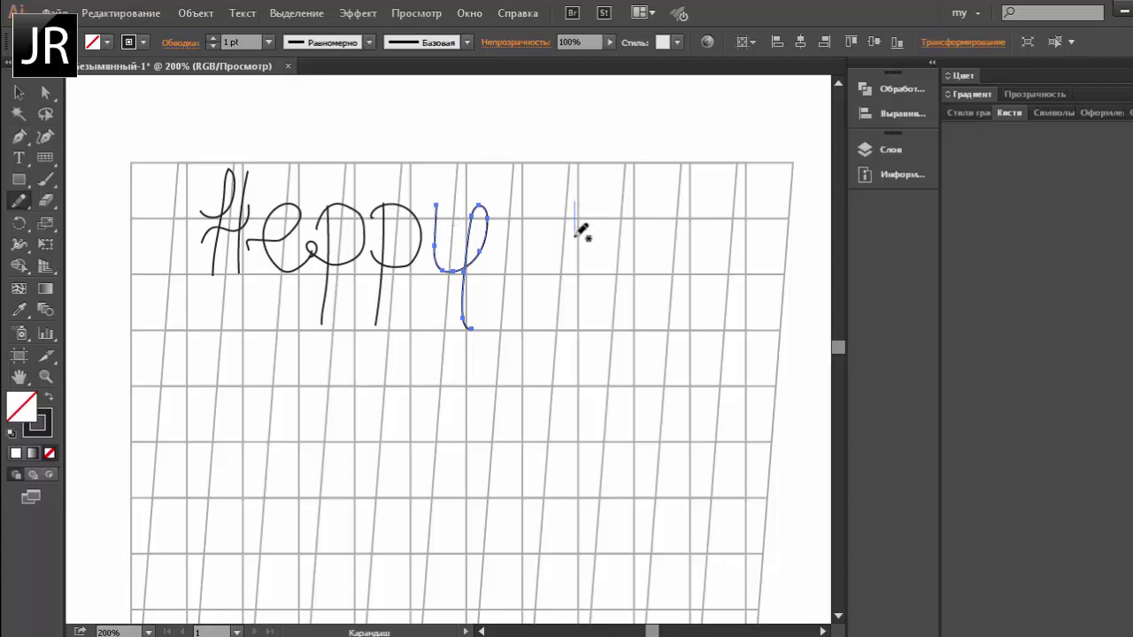
drag(577, 230, 555, 280)
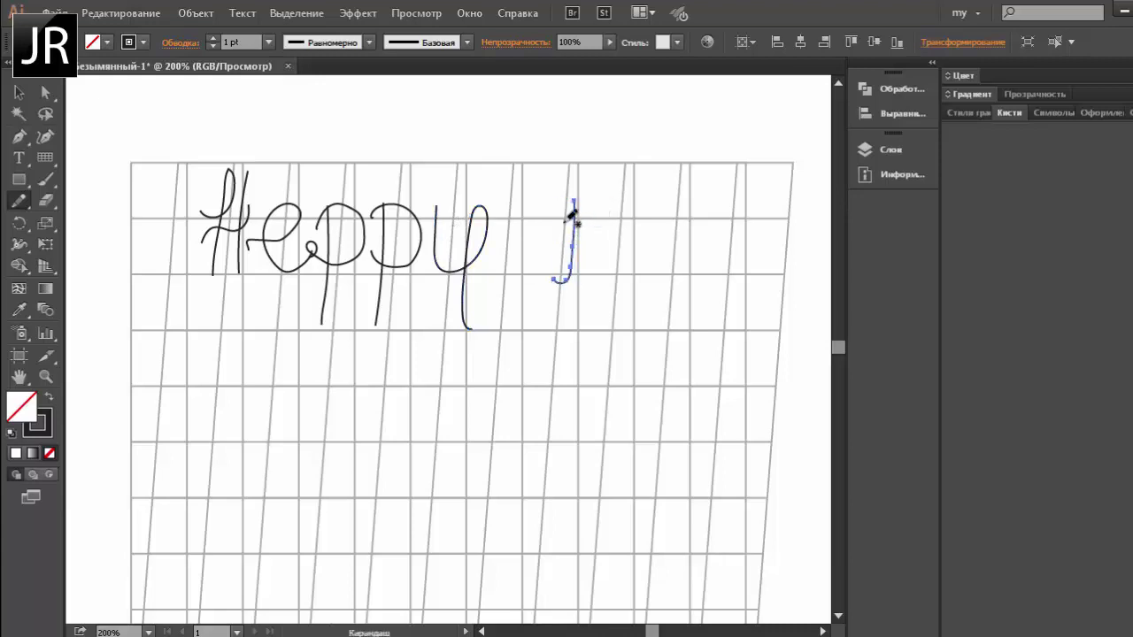
Step: Draw the n, e and w of 'new' to the right of 'Heppy'
drag(558, 229, 606, 201)
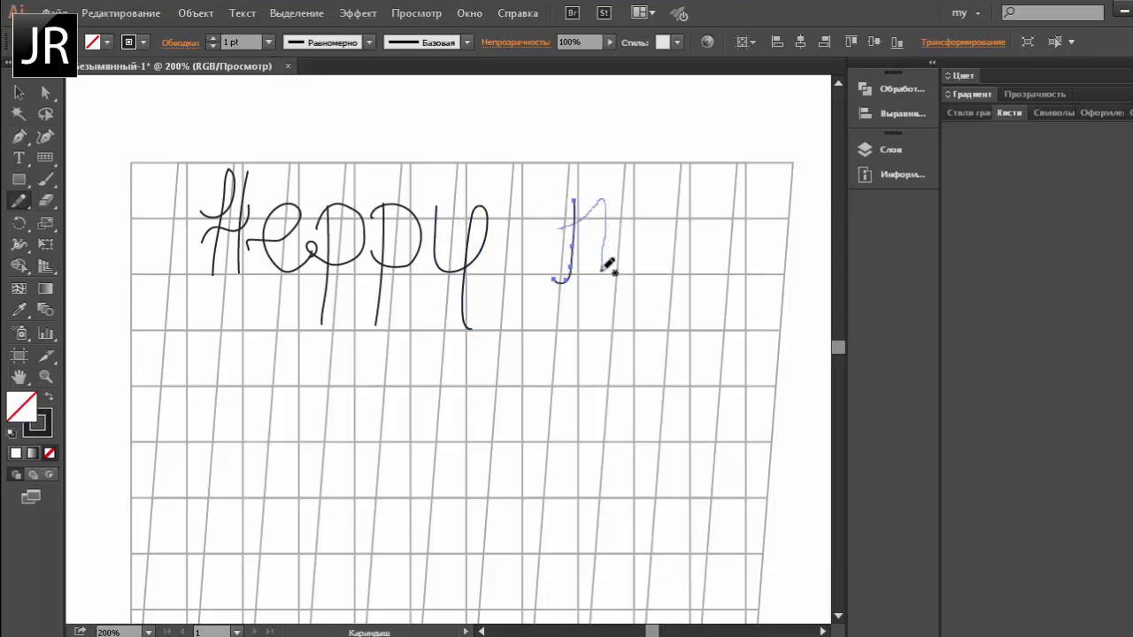
drag(607, 265, 601, 270)
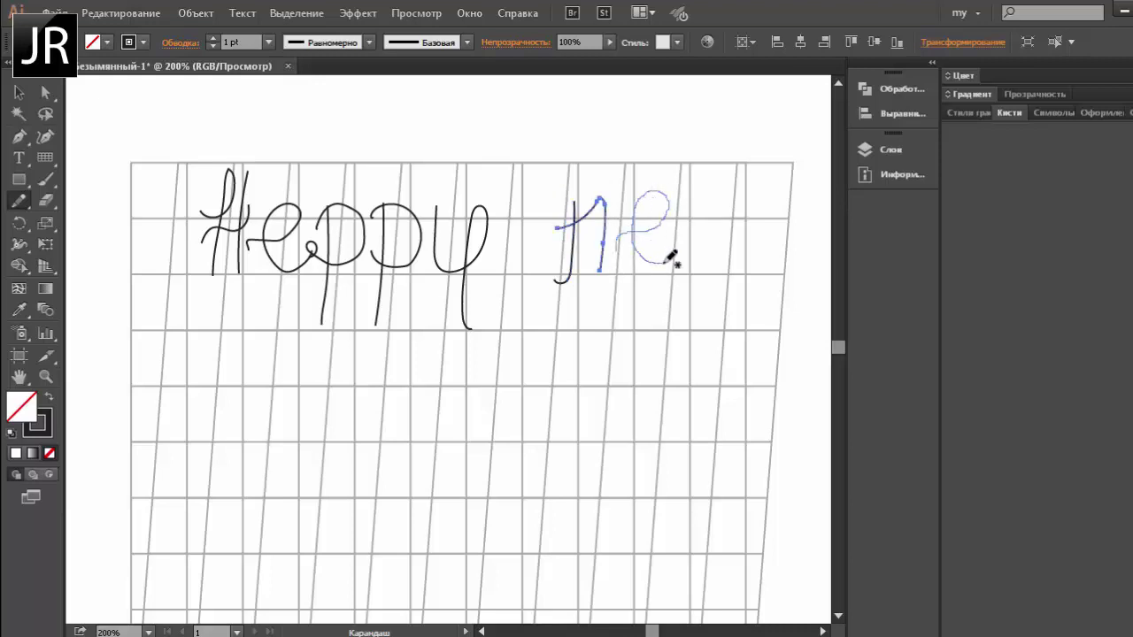
drag(665, 217, 683, 250)
mouse_move(683, 188)
mouse_down()
mouse_move(735, 233)
mouse_move(749, 172)
mouse_move(746, 252)
mouse_up()
Step: Draw y, e, a, r below 'Heppy new', with a long swash tail on the y
drag(322, 403, 365, 439)
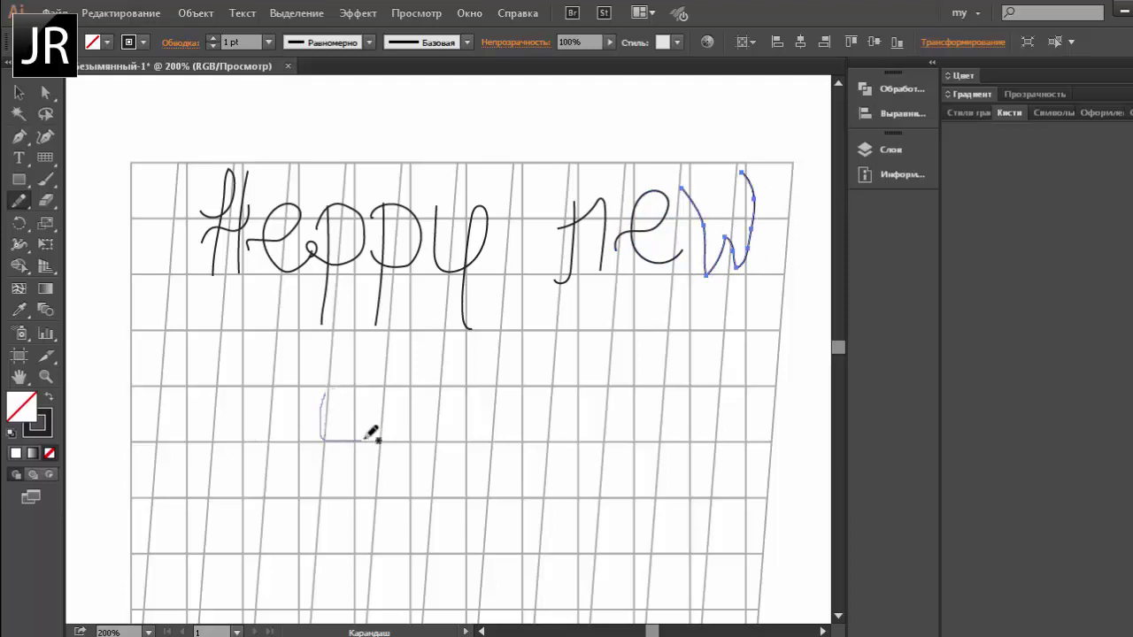
mouse_move(379, 395)
mouse_down()
mouse_move(354, 529)
mouse_move(576, 569)
mouse_move(652, 537)
mouse_up()
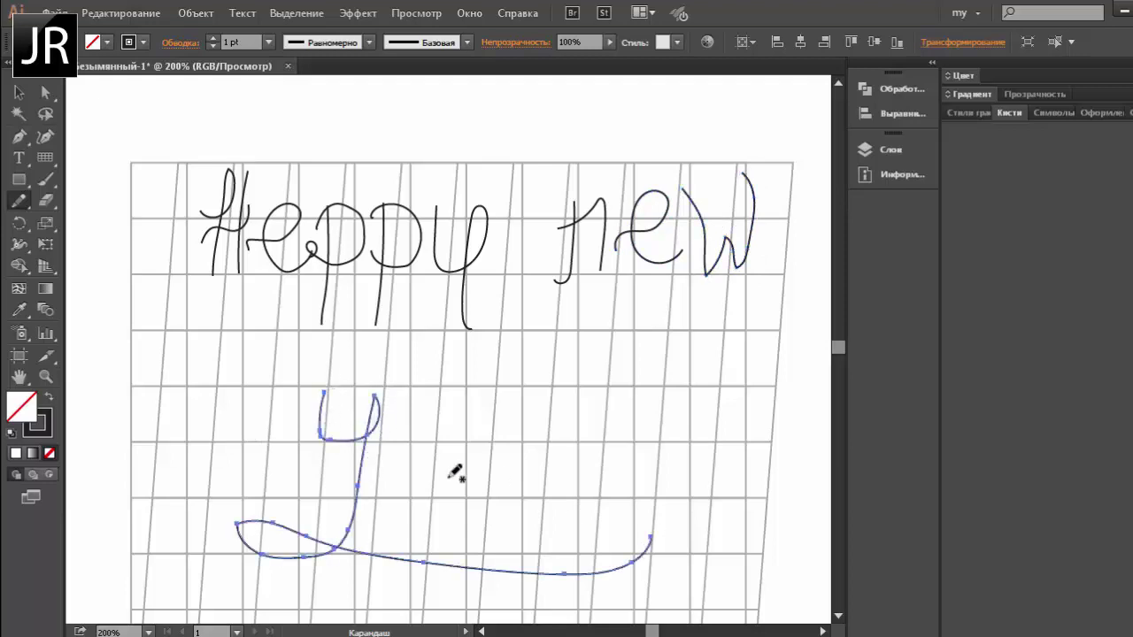
mouse_move(390, 463)
mouse_down()
mouse_move(418, 435)
mouse_move(514, 409)
mouse_move(509, 420)
mouse_move(583, 449)
mouse_up()
drag(529, 389, 513, 404)
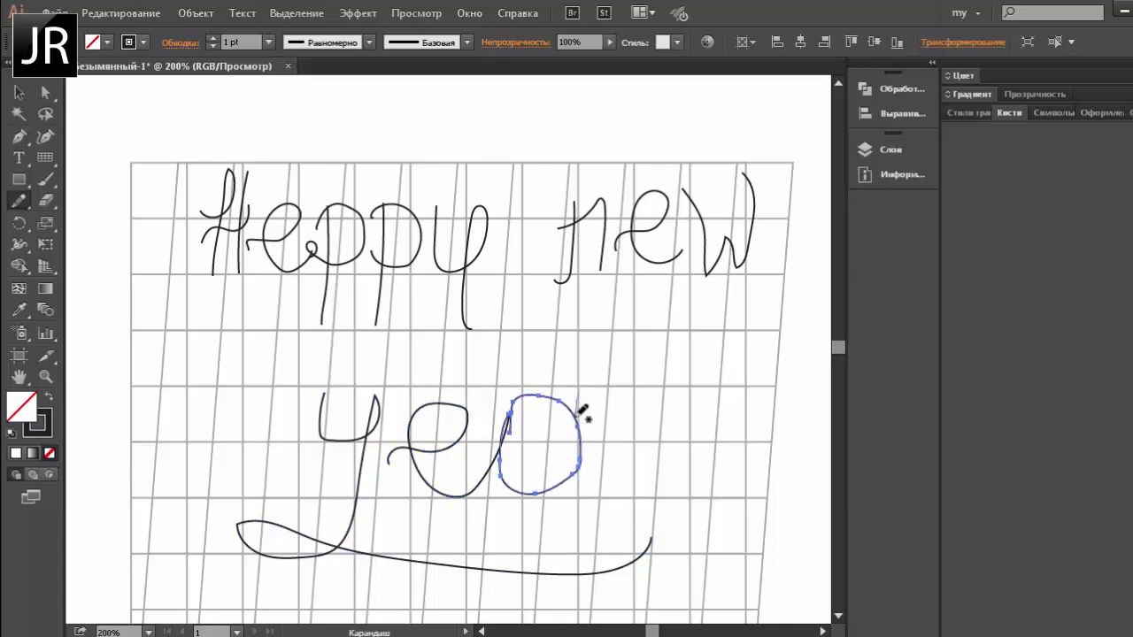
mouse_move(606, 487)
mouse_down()
mouse_move(614, 397)
mouse_move(678, 359)
mouse_up()
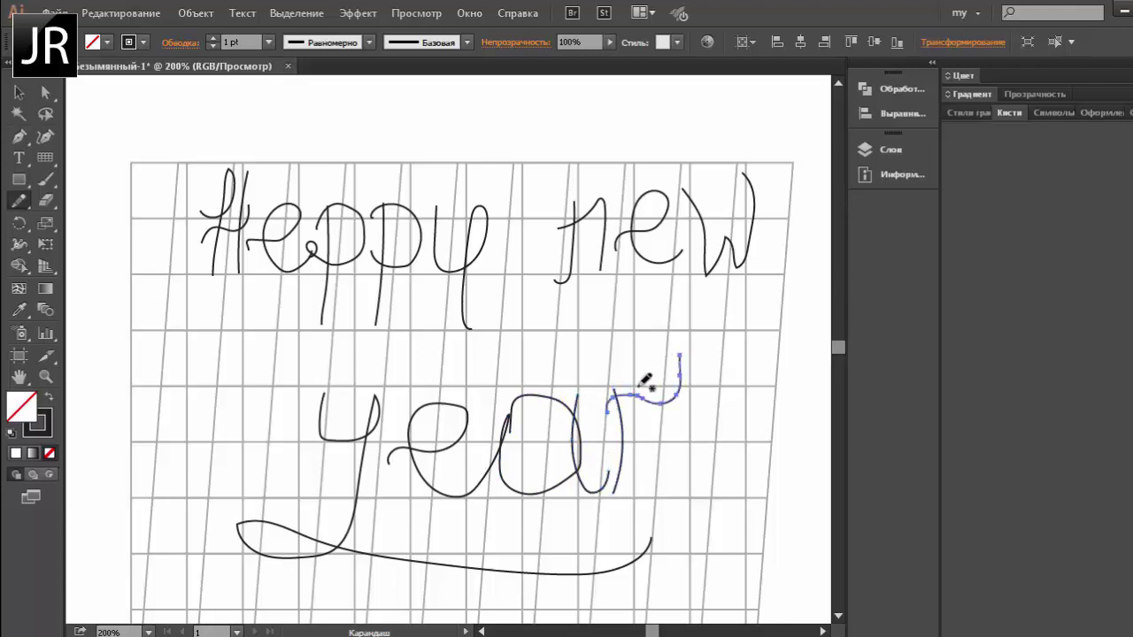
Step: Check the H strokes, then shrink 'year' and move it up under 'Heppy new'
key(v)
click(216, 232)
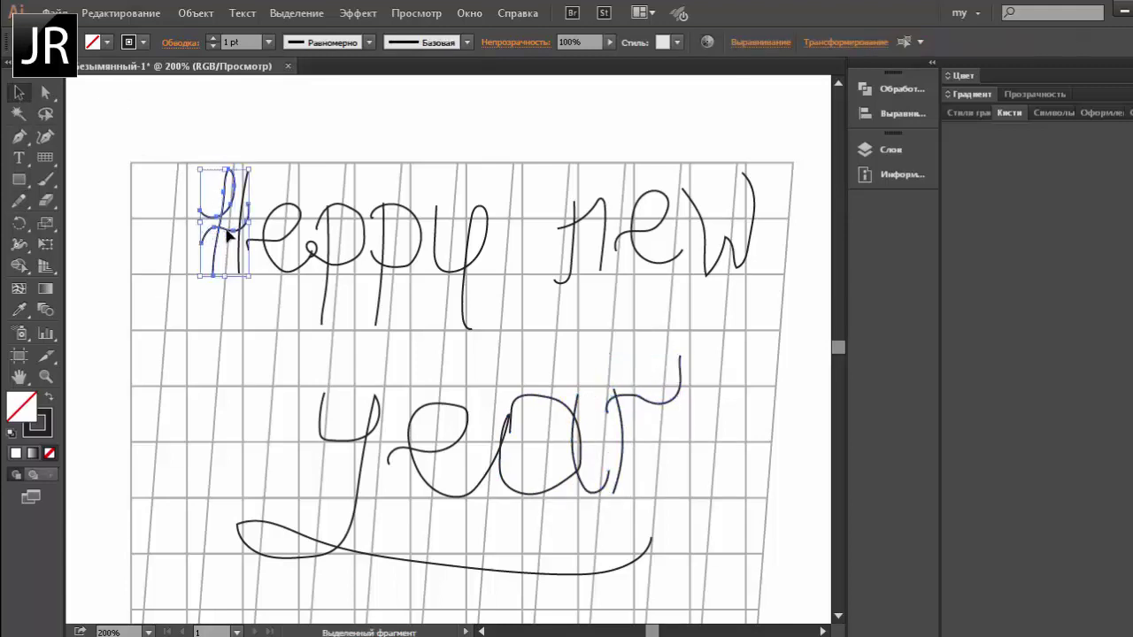
click(216, 246)
click(217, 230)
click(285, 194)
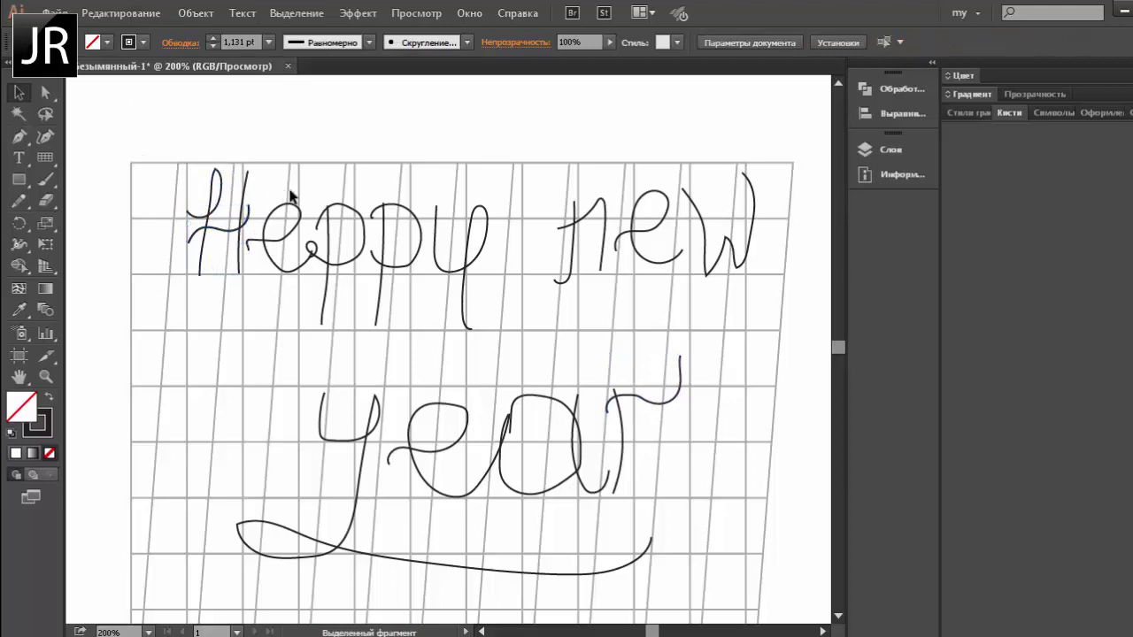
mouse_move(308, 356)
mouse_down()
mouse_move(454, 576)
mouse_move(478, 462)
mouse_up()
key(ctrl+shift+b)
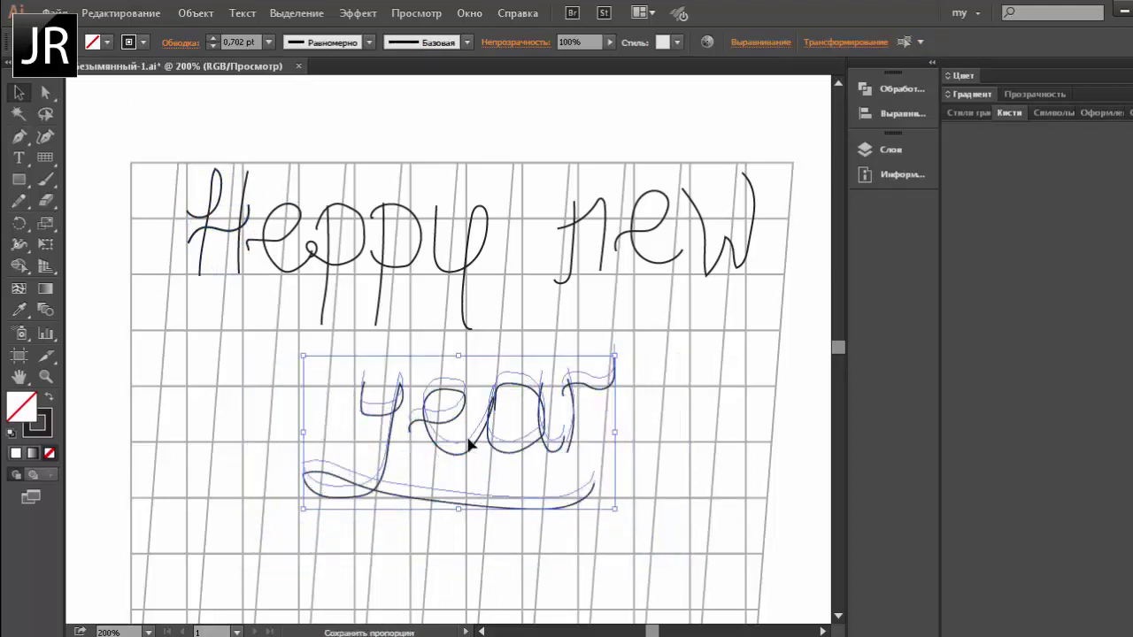
click(729, 406)
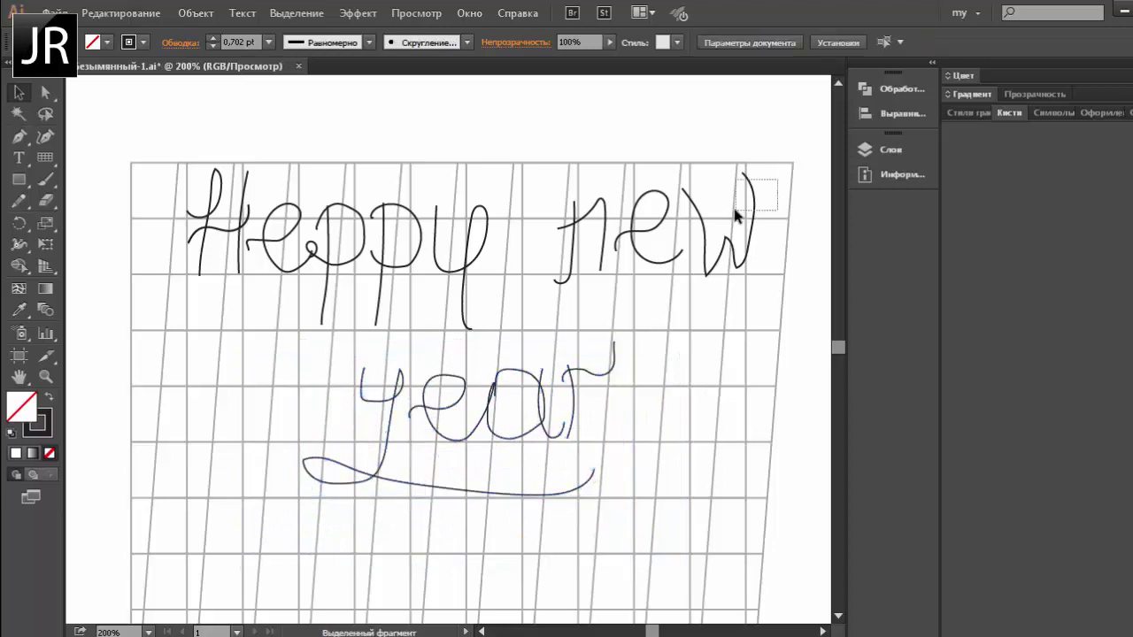
Step: Shorten the right stroke of the w and check the n and e of 'new'
drag(733, 215, 741, 185)
click(656, 196)
click(610, 196)
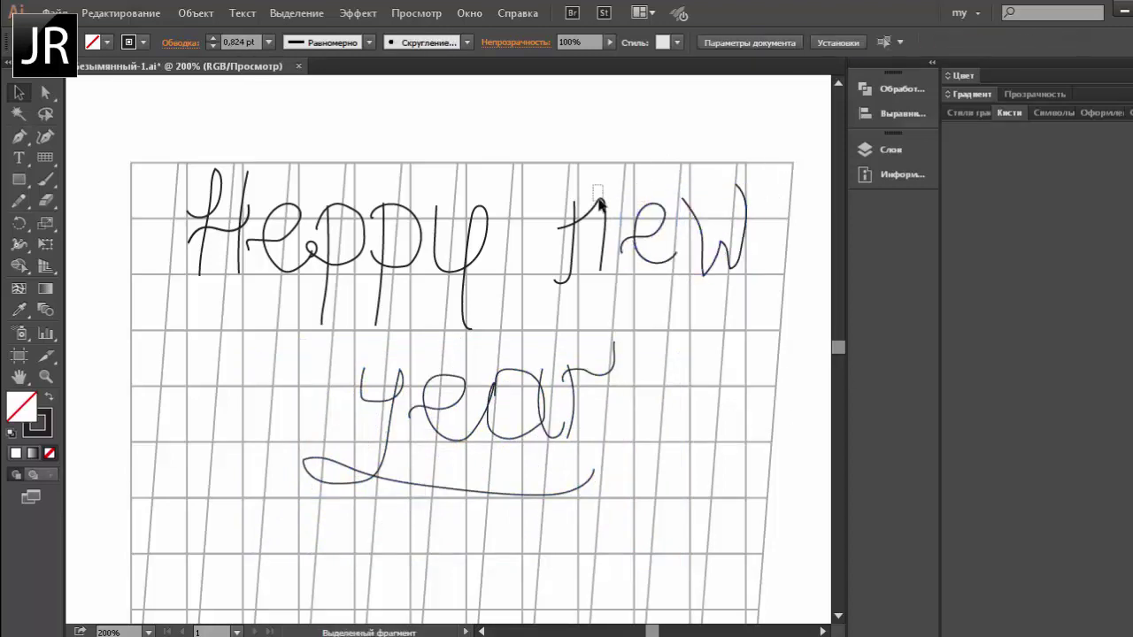
click(581, 207)
click(549, 217)
Step: Set the stroke weight of all the lettering to 2 pt
scroll(509, 461, down, 1)
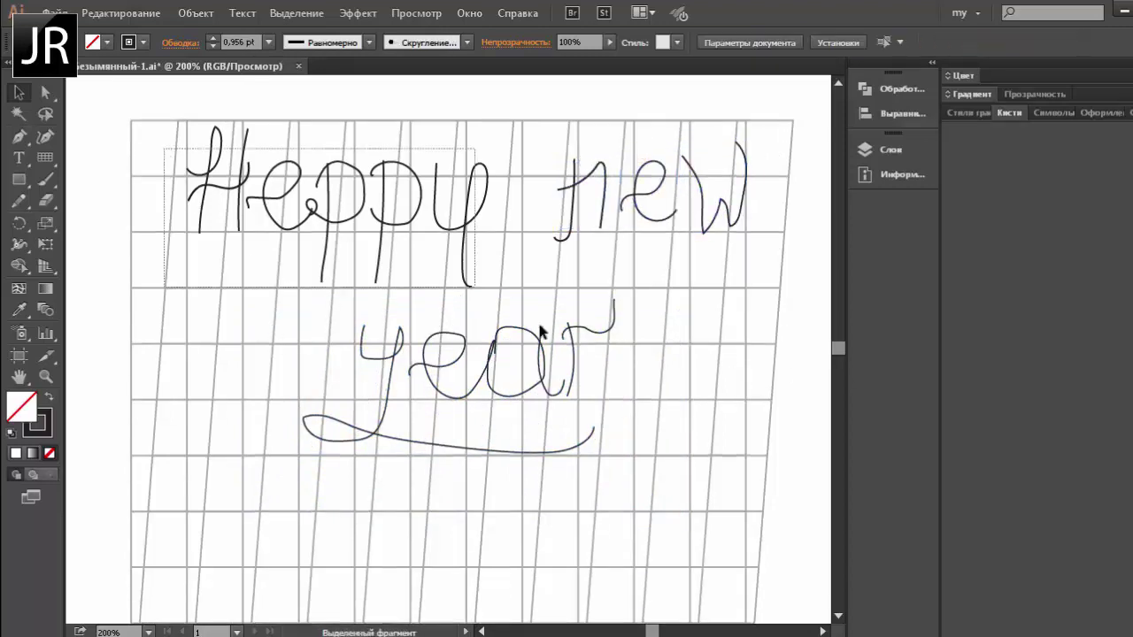
key(ctrl+a)
click(268, 42)
click(270, 132)
click(255, 318)
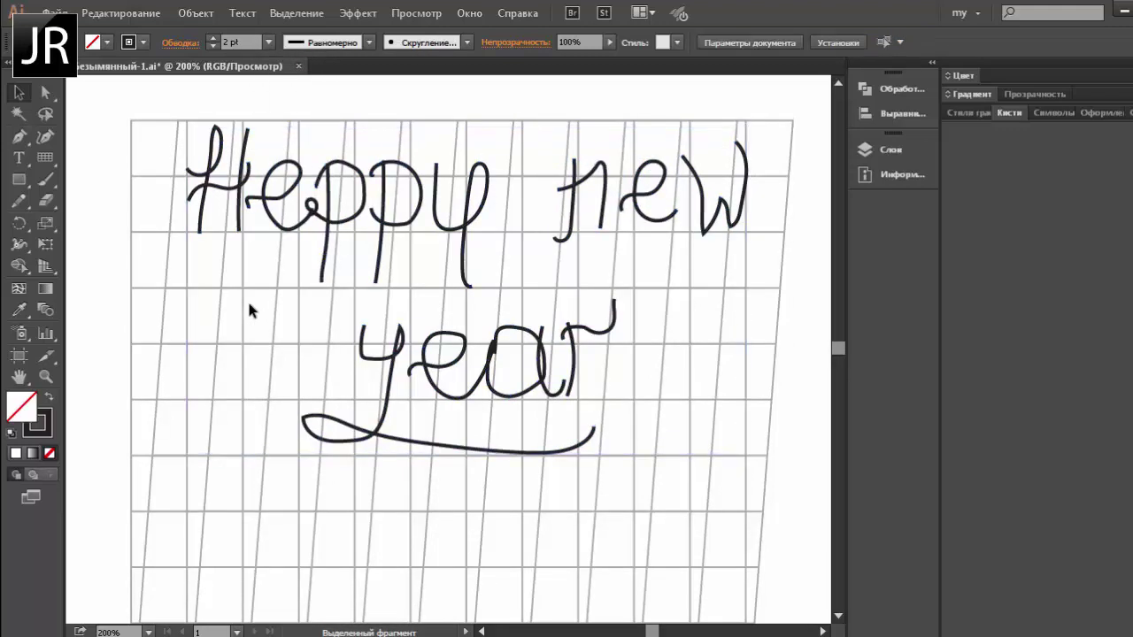
drag(253, 434, 241, 338)
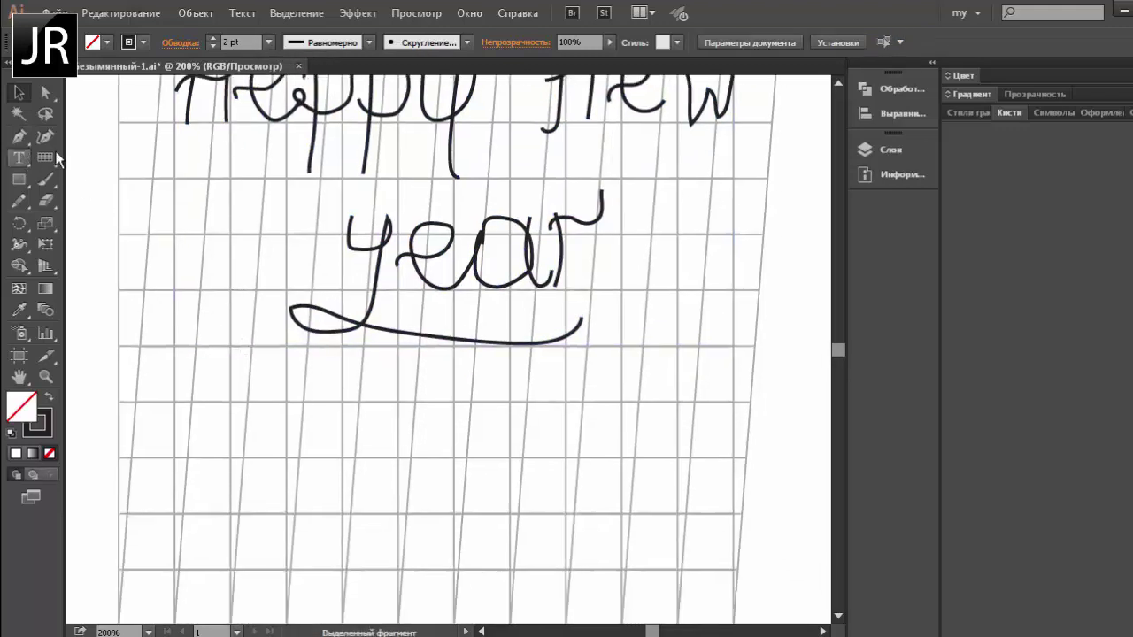
Step: Handwrite the digits '20' below 'year', undoing a first '200' attempt
key(n)
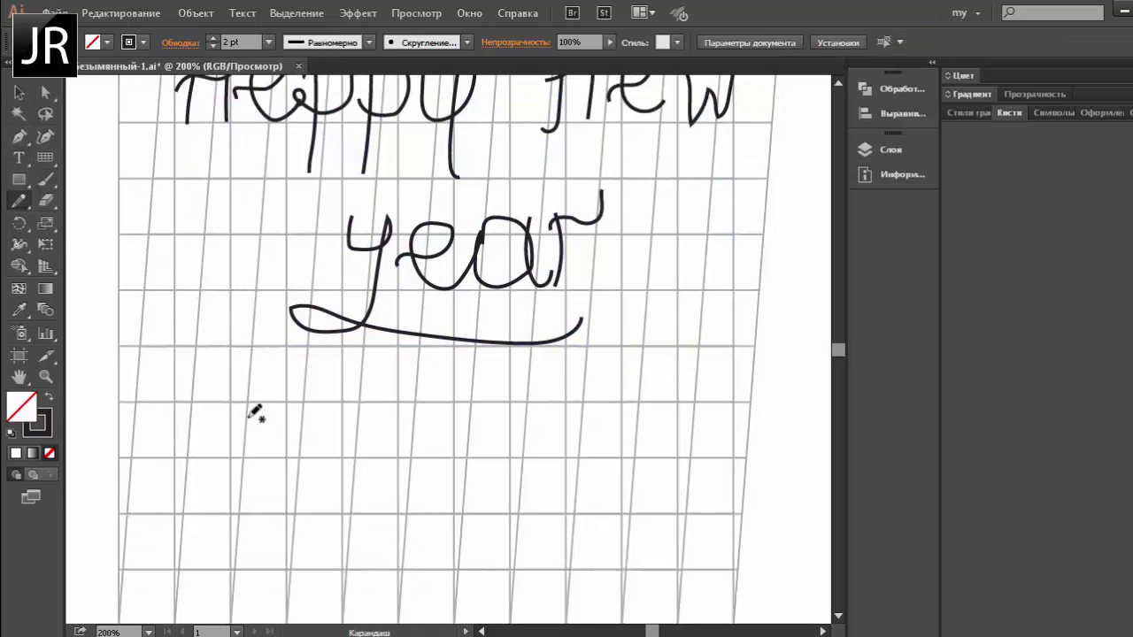
drag(285, 396, 264, 435)
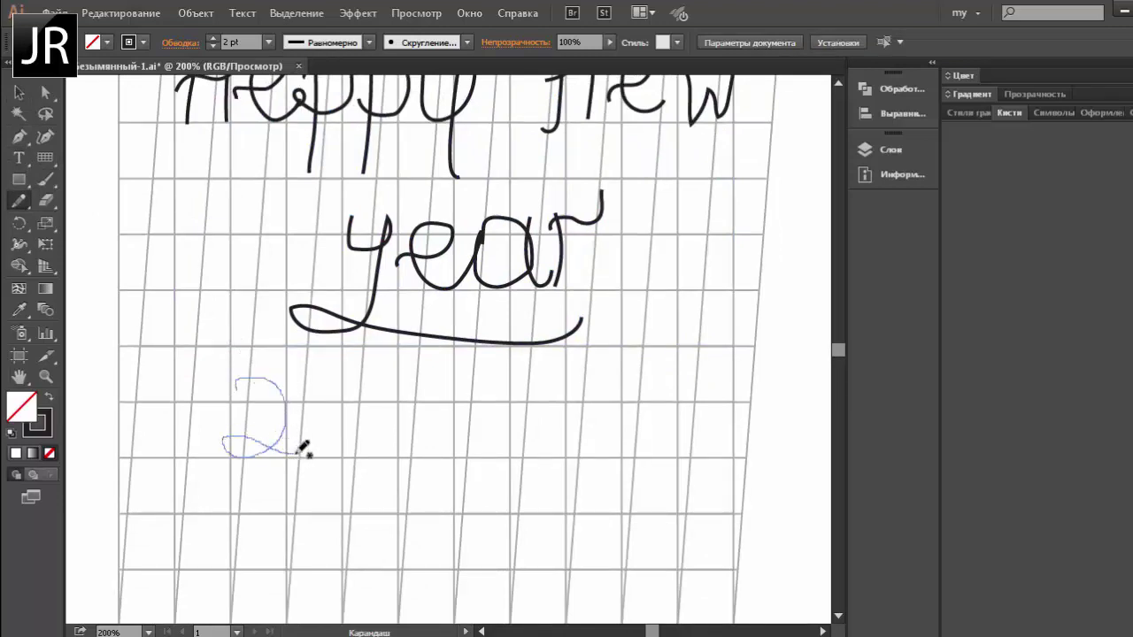
drag(325, 413, 371, 384)
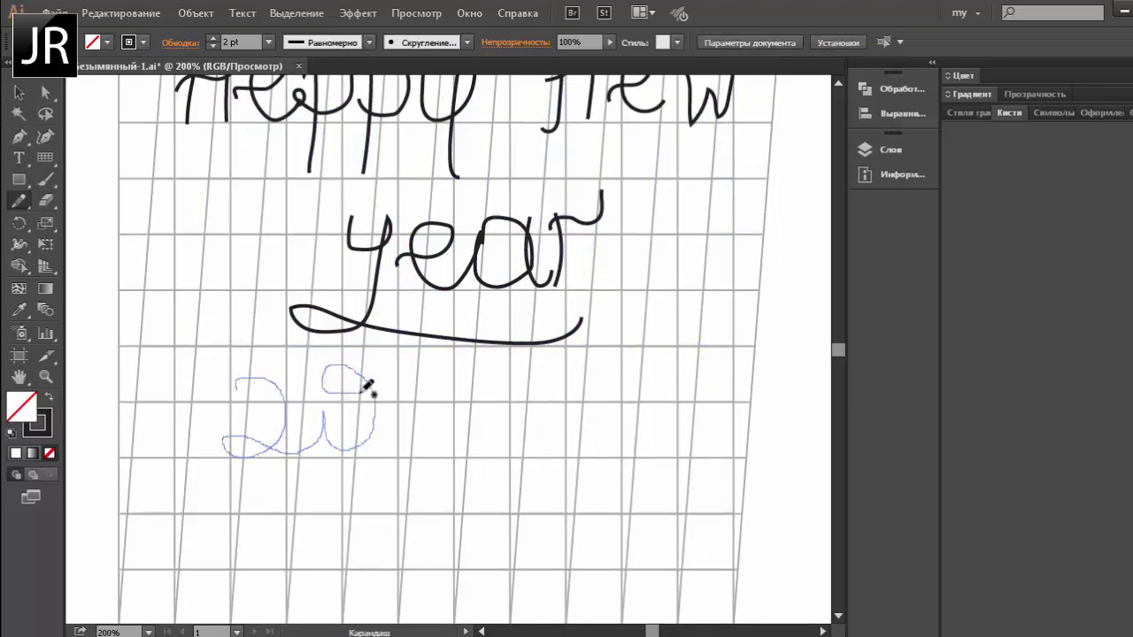
drag(436, 361, 428, 436)
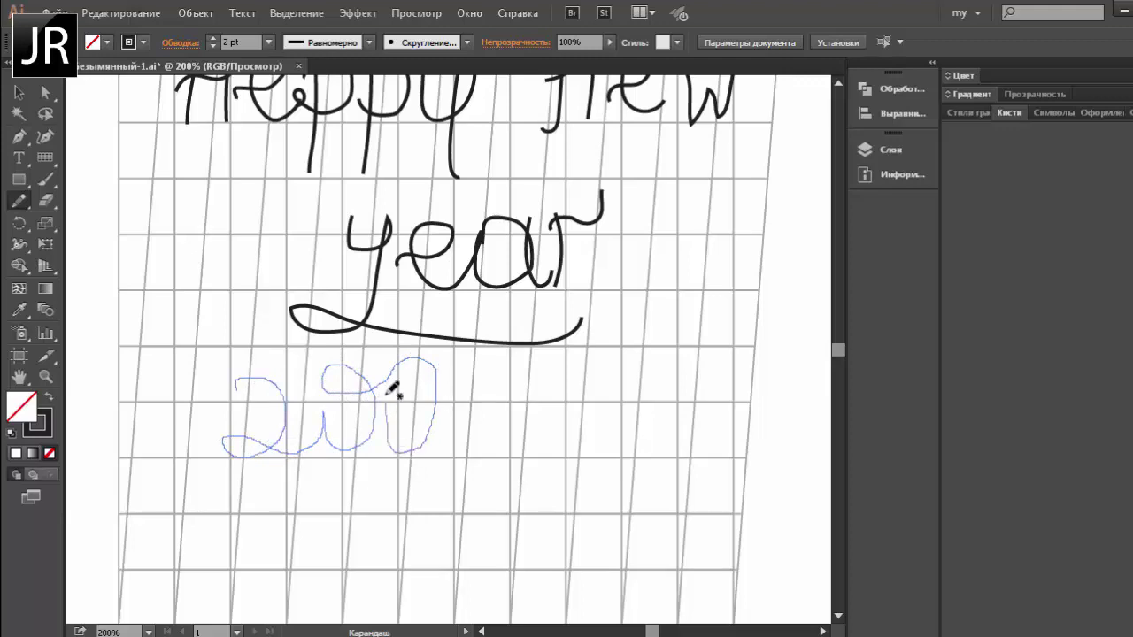
drag(389, 392, 391, 393)
key(ctrl+z)
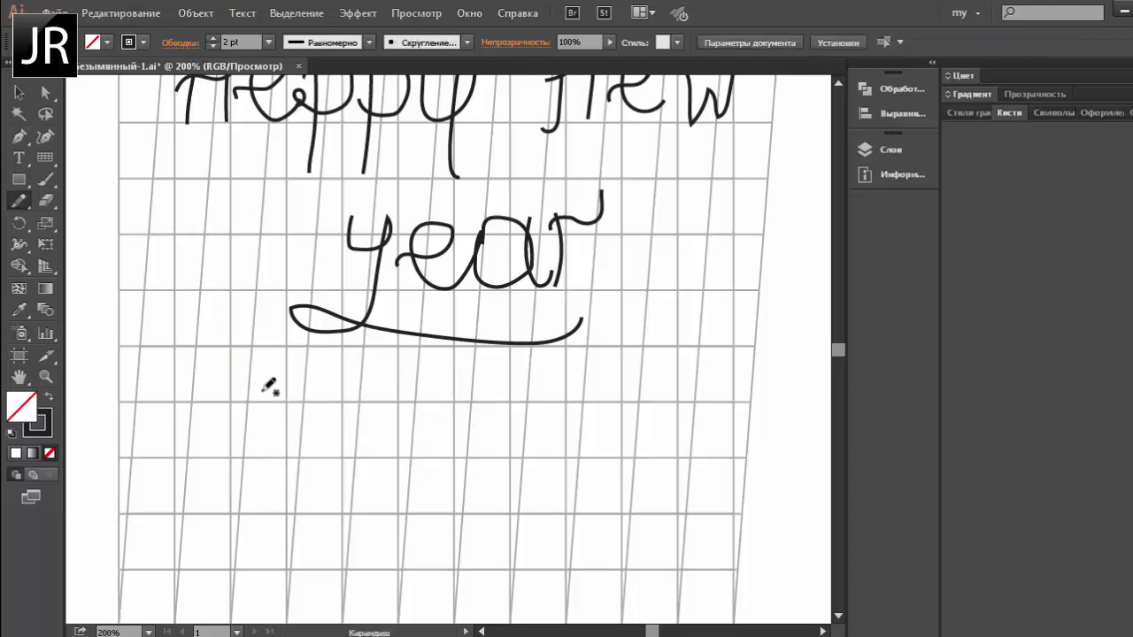
drag(264, 389, 401, 434)
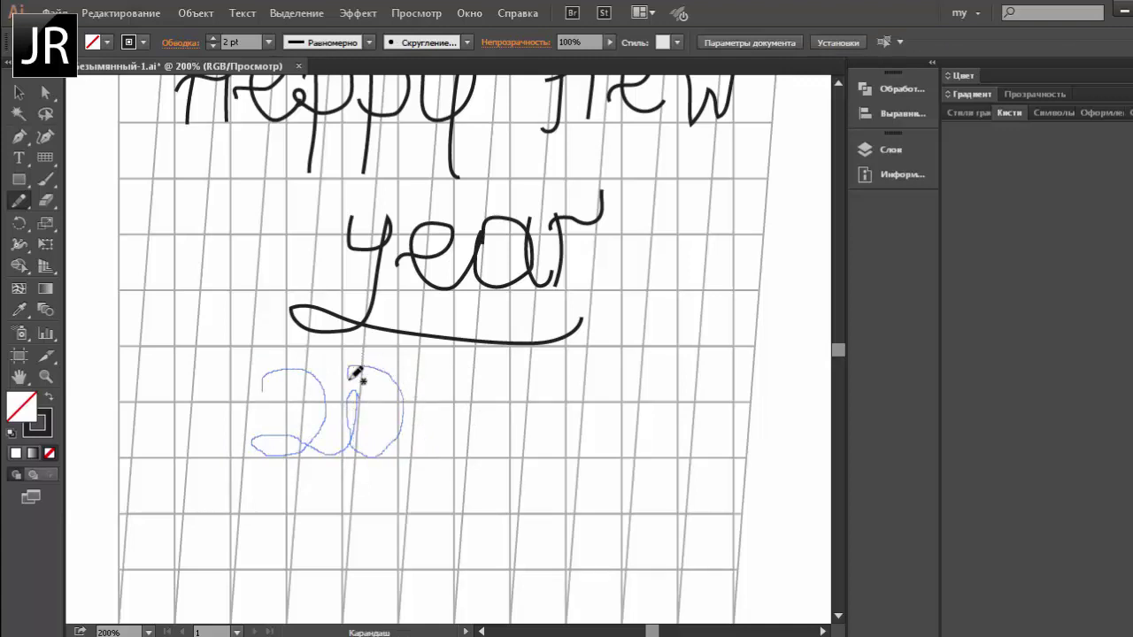
Step: Duplicate the '20' to its right and remove an anchor from the original
key(v)
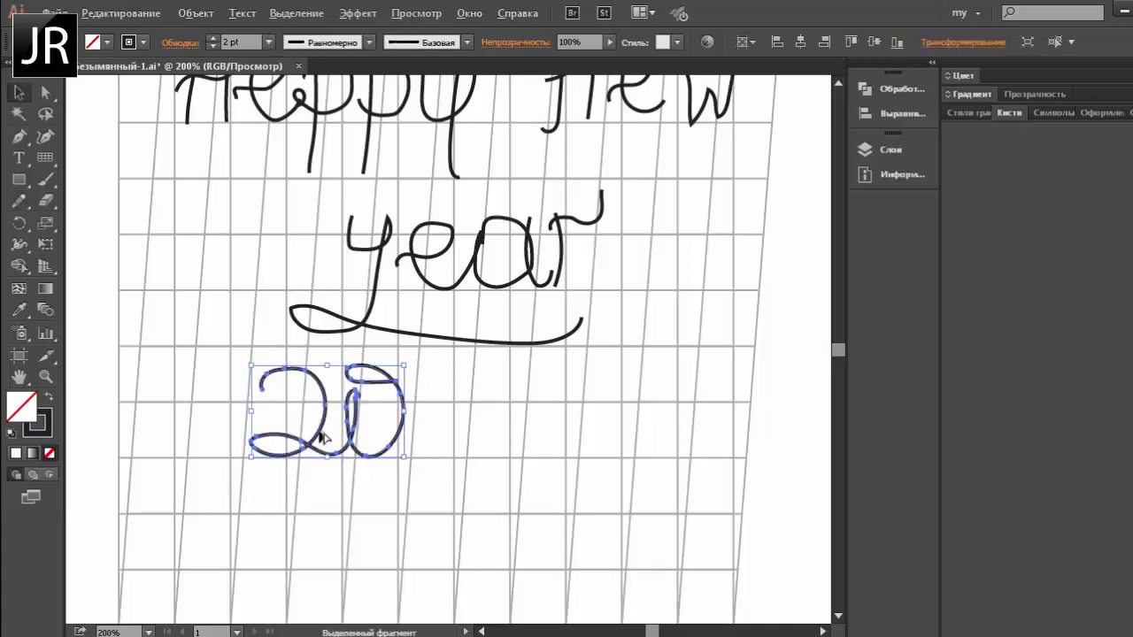
drag(322, 437, 488, 435)
click(649, 417)
click(358, 416)
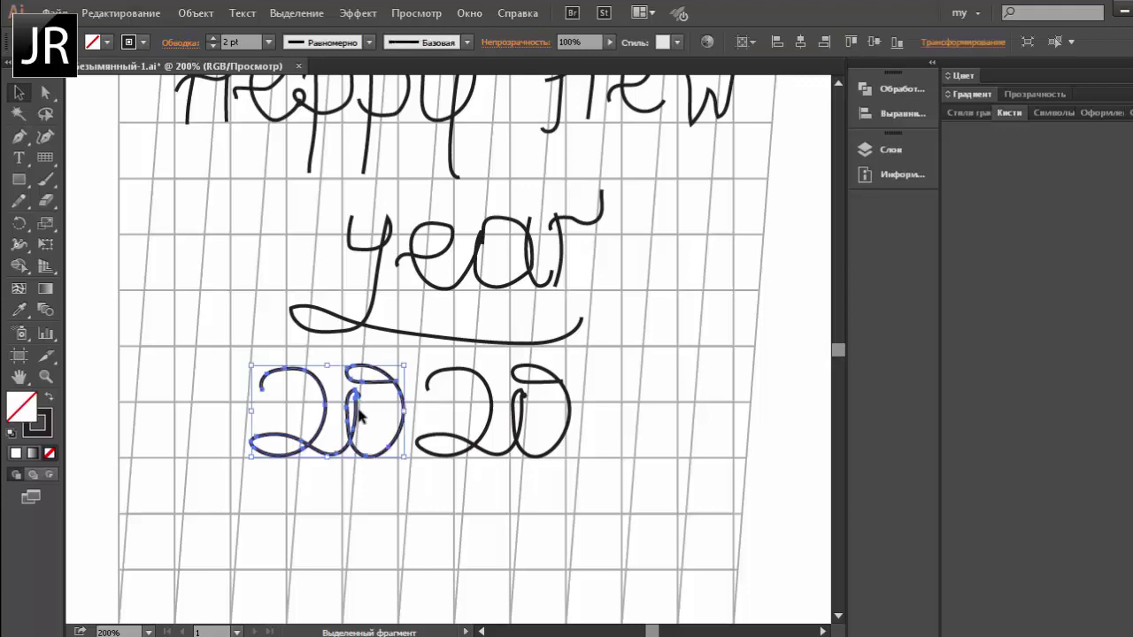
key(p)
click(357, 405)
key(Return)
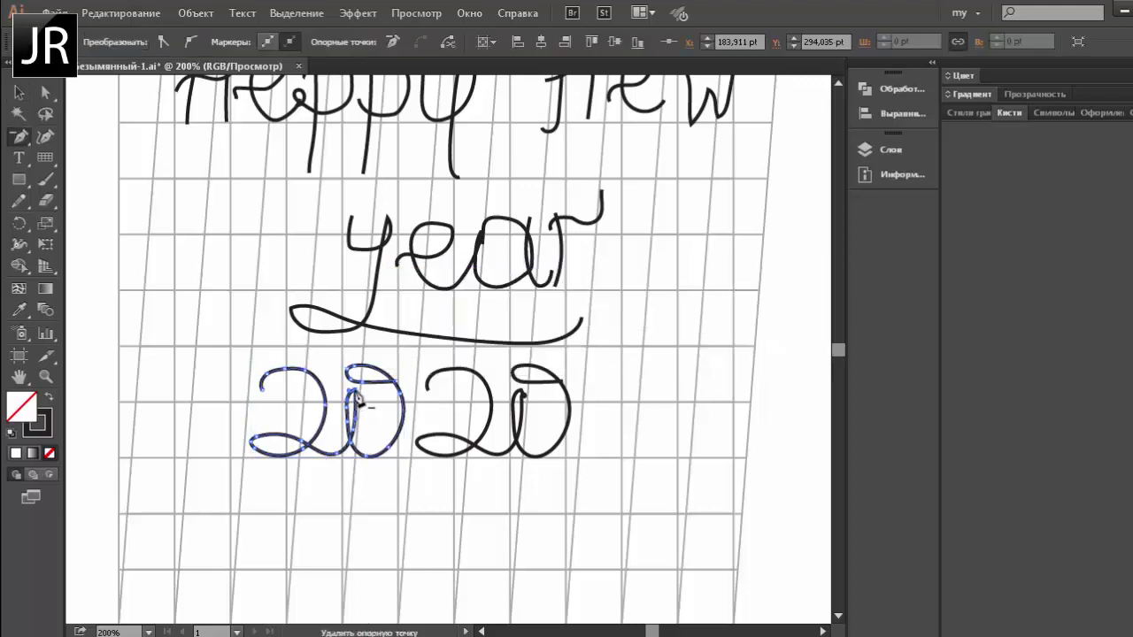
Step: Inspect the first '20' path in isolation mode, then exit it
key(a)
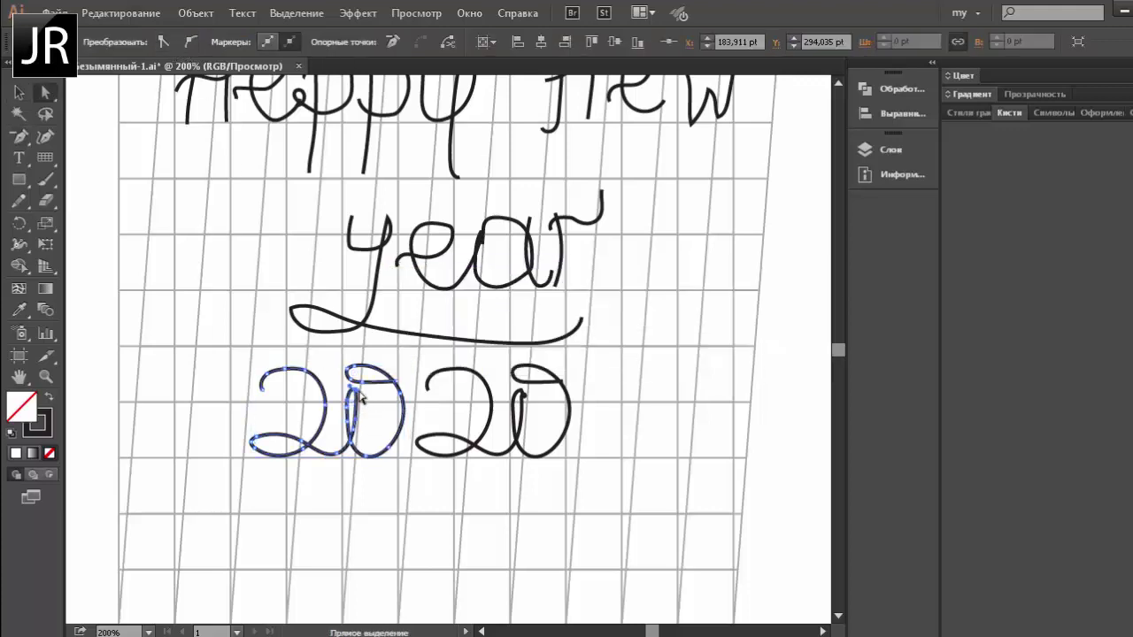
key(v)
double_click(384, 403)
key(Escape)
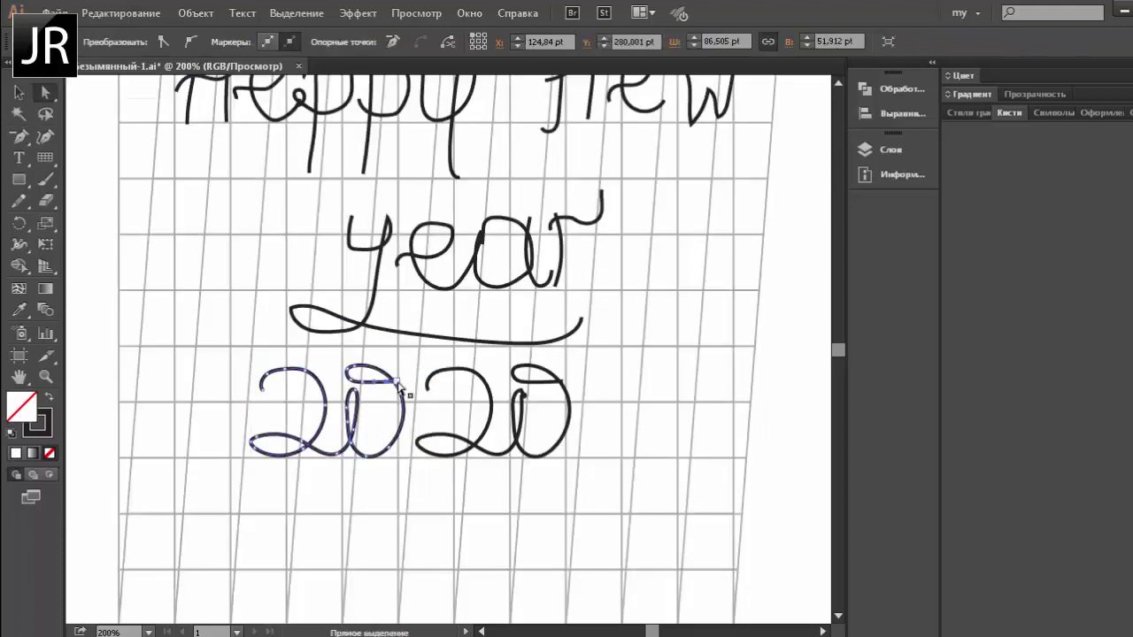
click(440, 389)
key(n)
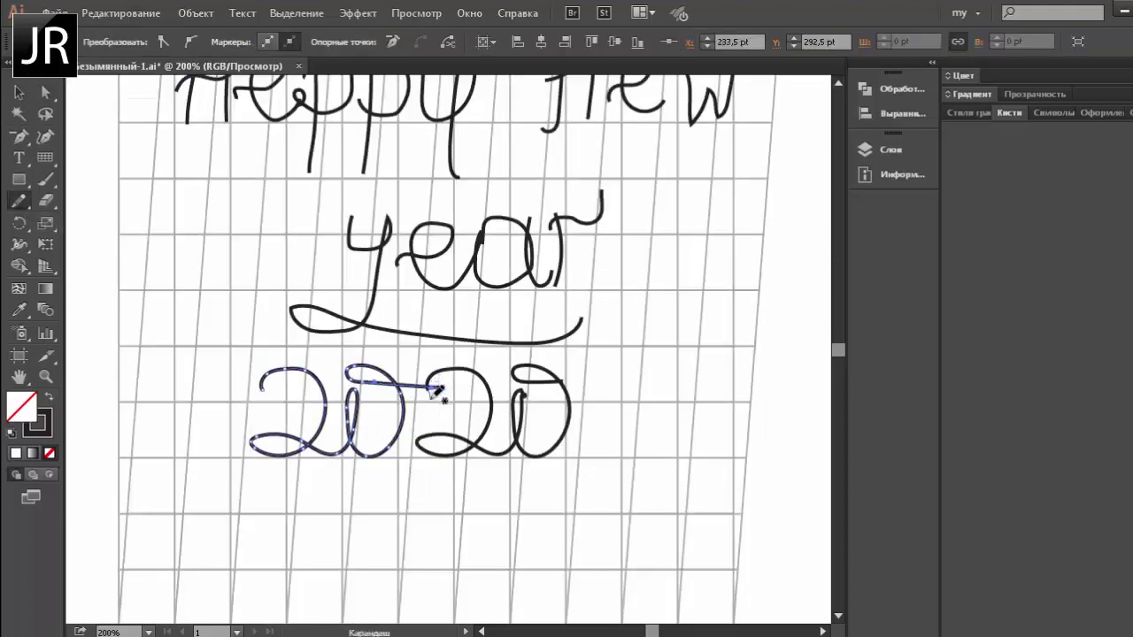
key(v)
click(458, 499)
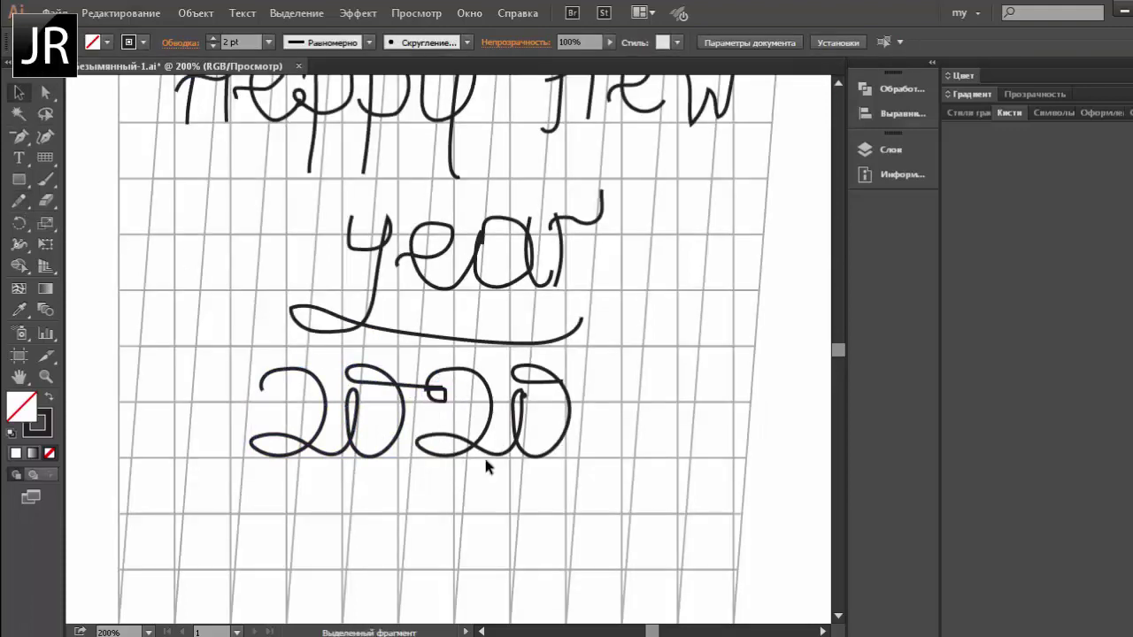
Step: Delete the second '20' and place a fresh copy of the first '20' beside it
click(522, 416)
key(Delete)
mouse_move(326, 415)
mouse_down()
mouse_move(376, 425)
mouse_move(493, 416)
mouse_up()
click(461, 409)
Step: Draw a small loop joining the two halves of '2020'
key(n)
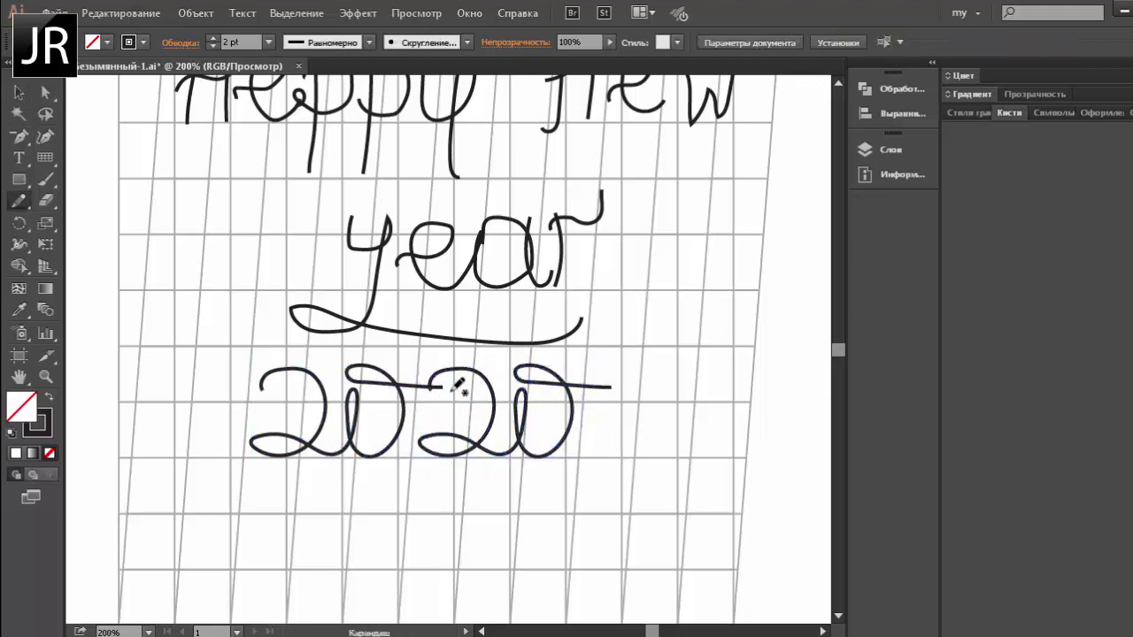
drag(440, 392, 425, 380)
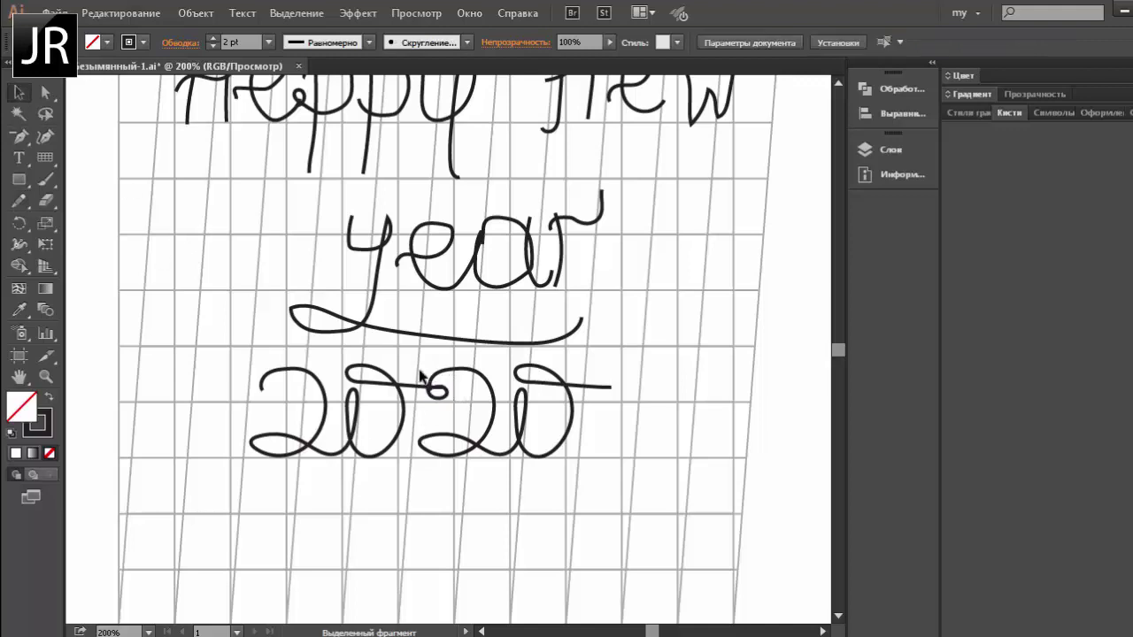
key(v)
right_click(434, 409)
click(528, 400)
Step: Delete anchor points on the joining loop to smooth it into an S-curve
key(p)
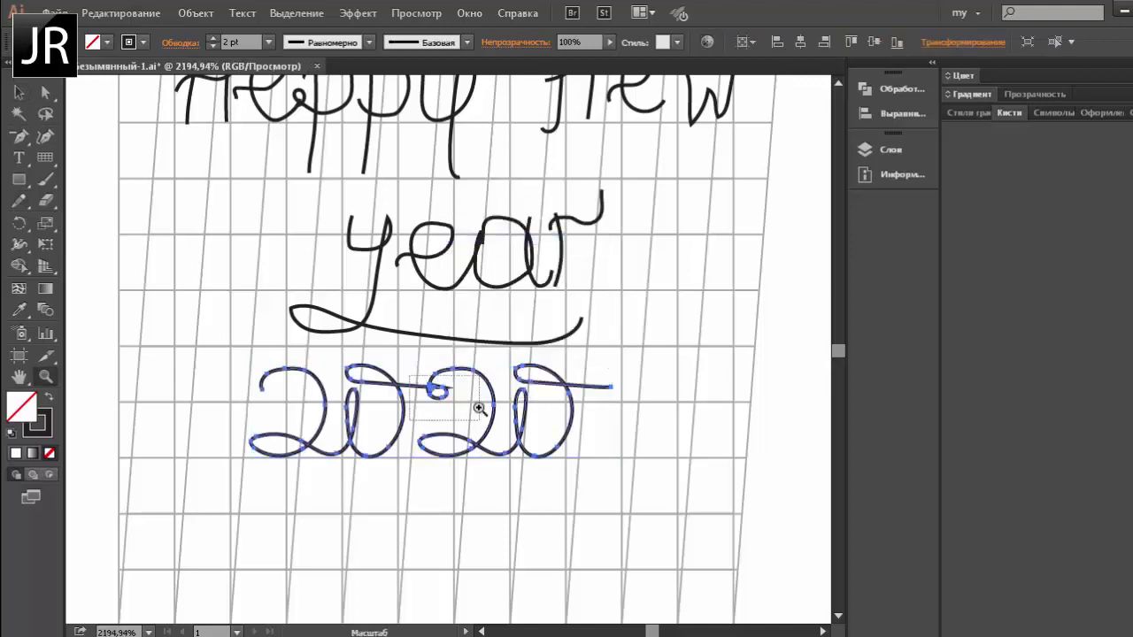
scroll(443, 399, up, 10)
click(323, 245)
key(Return)
click(325, 253)
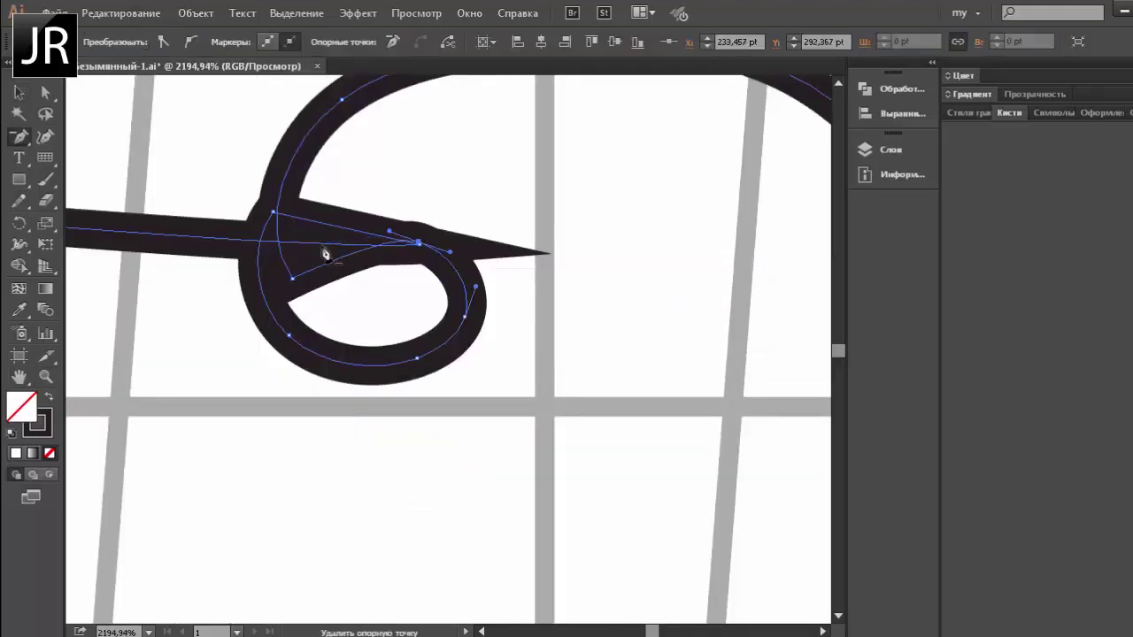
click(294, 283)
click(421, 251)
click(423, 252)
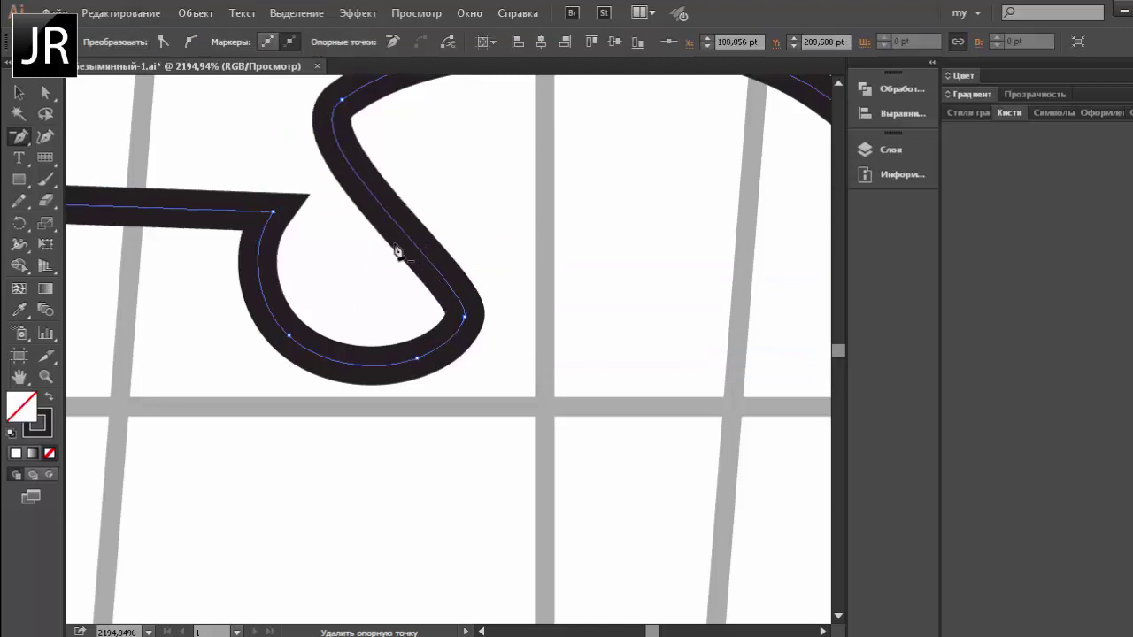
key(ctrl+0)
Step: Round the loop's corner and pointed bottom into a smooth teardrop
key(a)
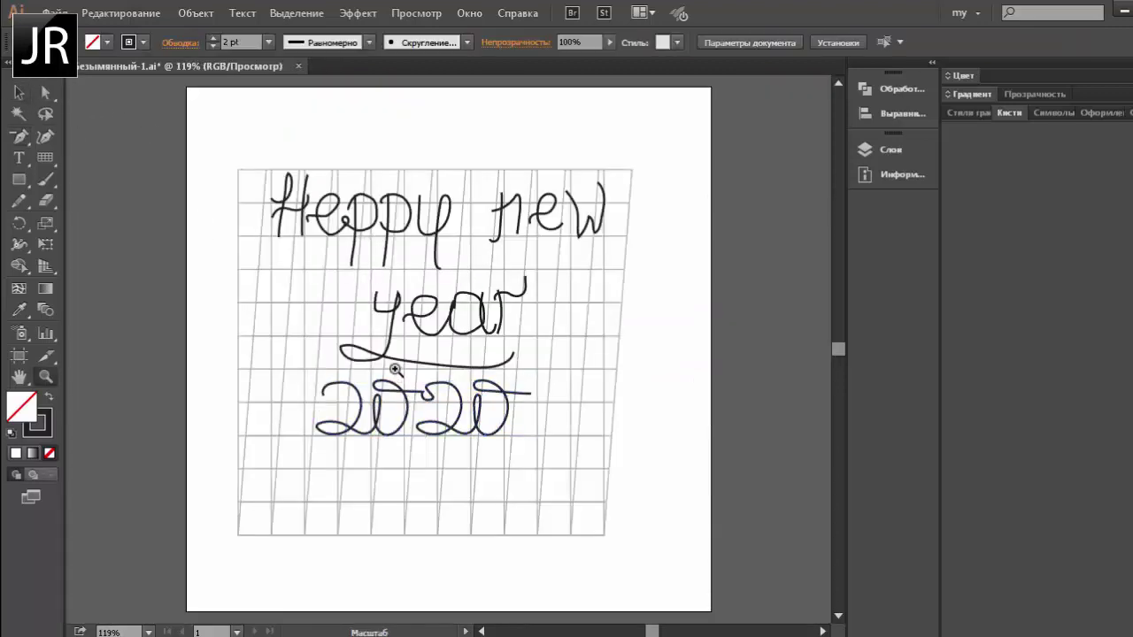
scroll(475, 386, up, 8)
click(474, 382)
mouse_move(488, 370)
mouse_down()
mouse_move(569, 335)
mouse_move(614, 466)
mouse_up()
click(191, 42)
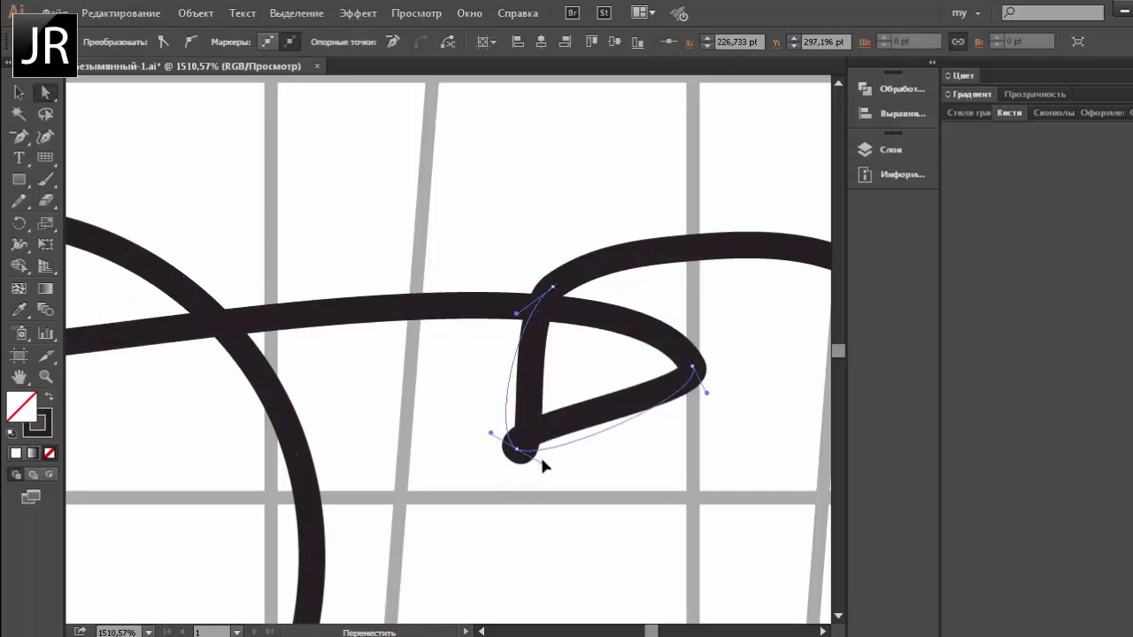
drag(578, 375, 598, 414)
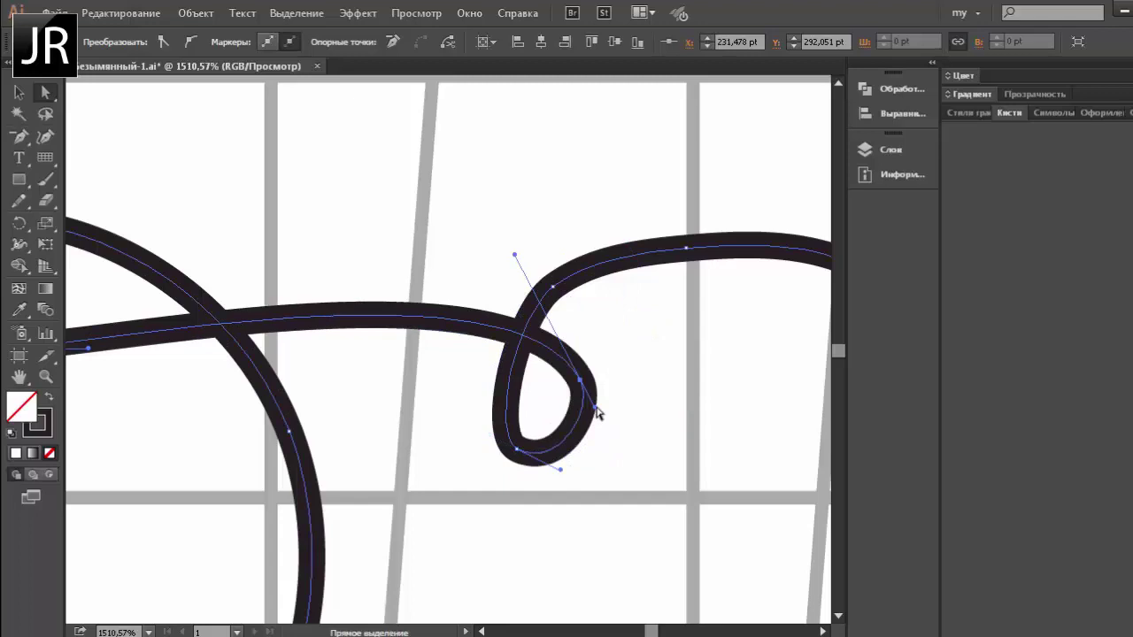
click(563, 295)
key(ctrl+shift+a)
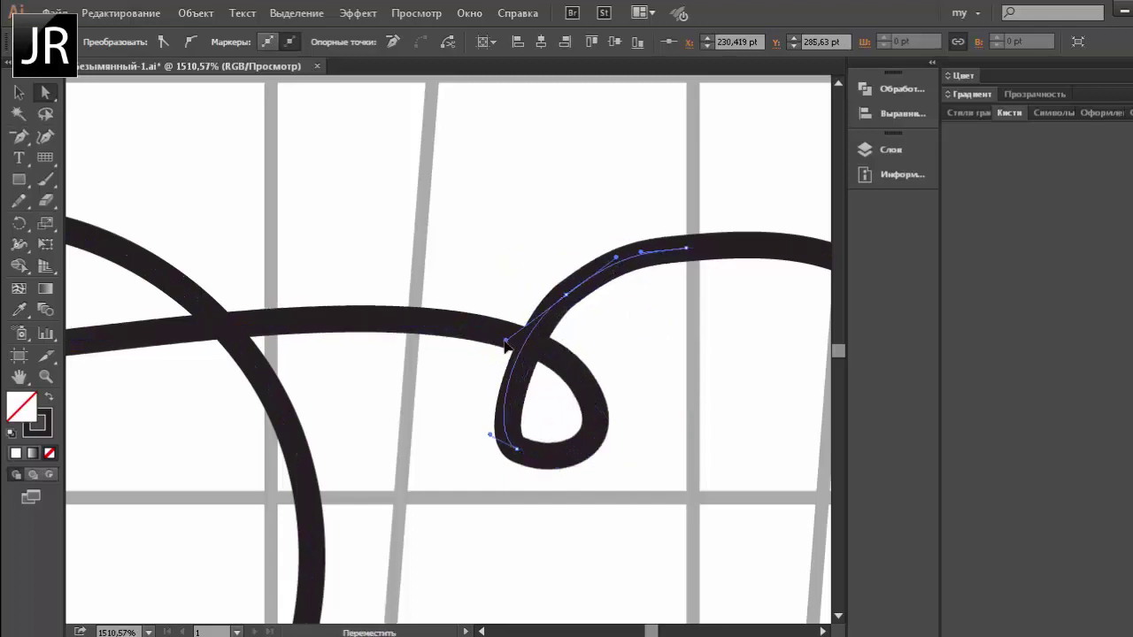
key(ctrl+0)
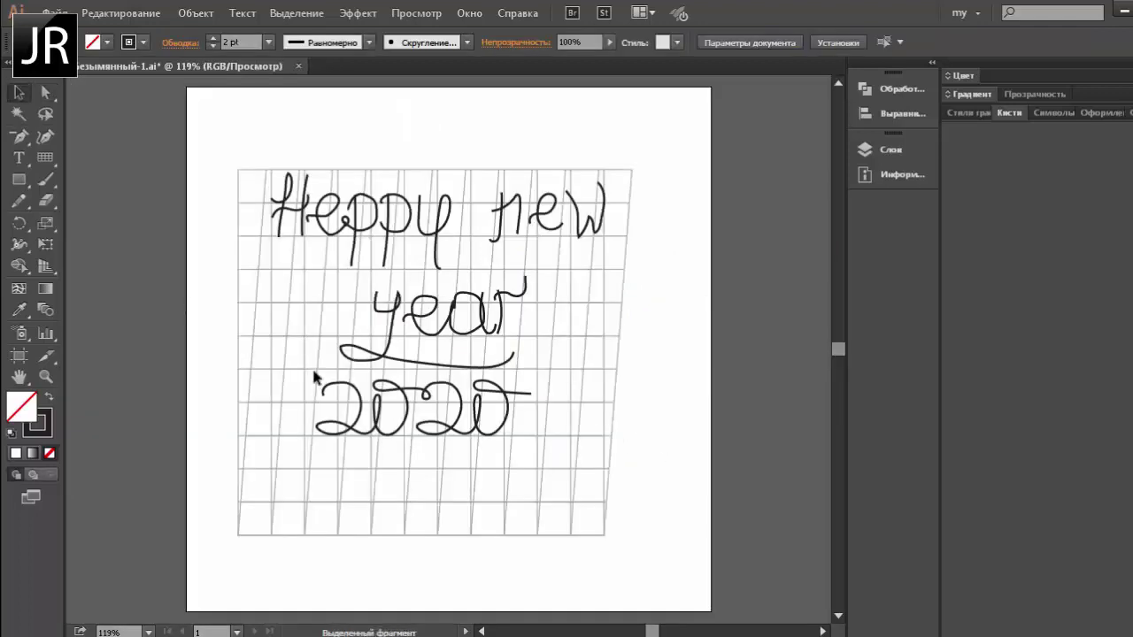
Step: Curl the start of the first 2 into a small loop and refine its shape
drag(314, 374, 384, 381)
click(318, 295)
drag(302, 282, 302, 282)
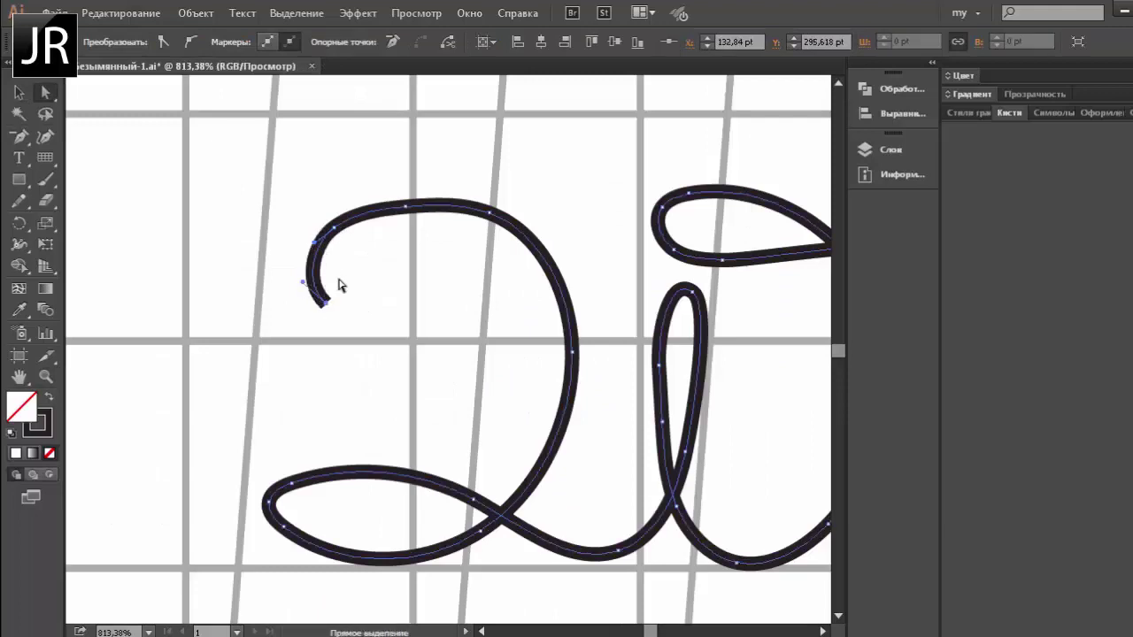
mouse_move(334, 231)
mouse_down()
mouse_move(352, 299)
mouse_move(378, 306)
mouse_move(349, 194)
mouse_up()
click(354, 304)
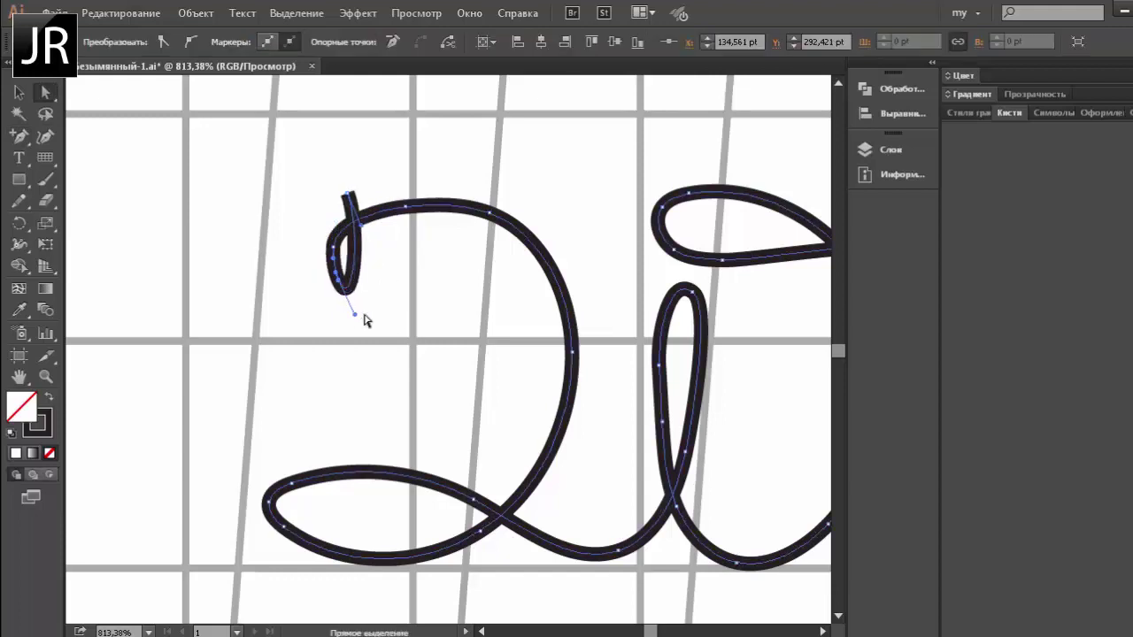
drag(374, 304, 334, 200)
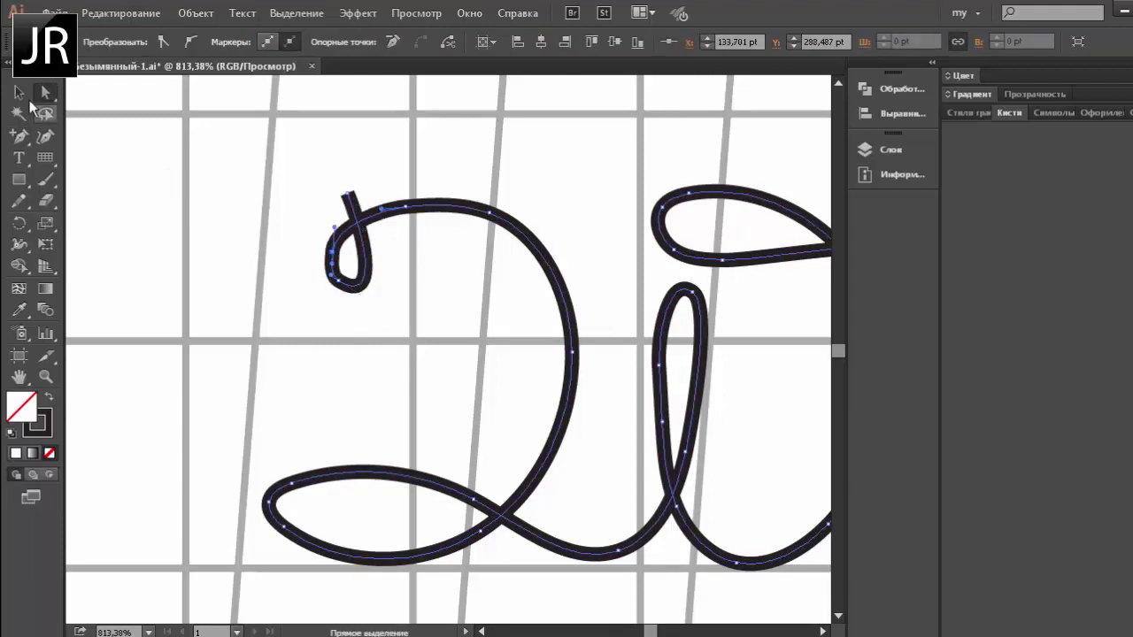
click(335, 257)
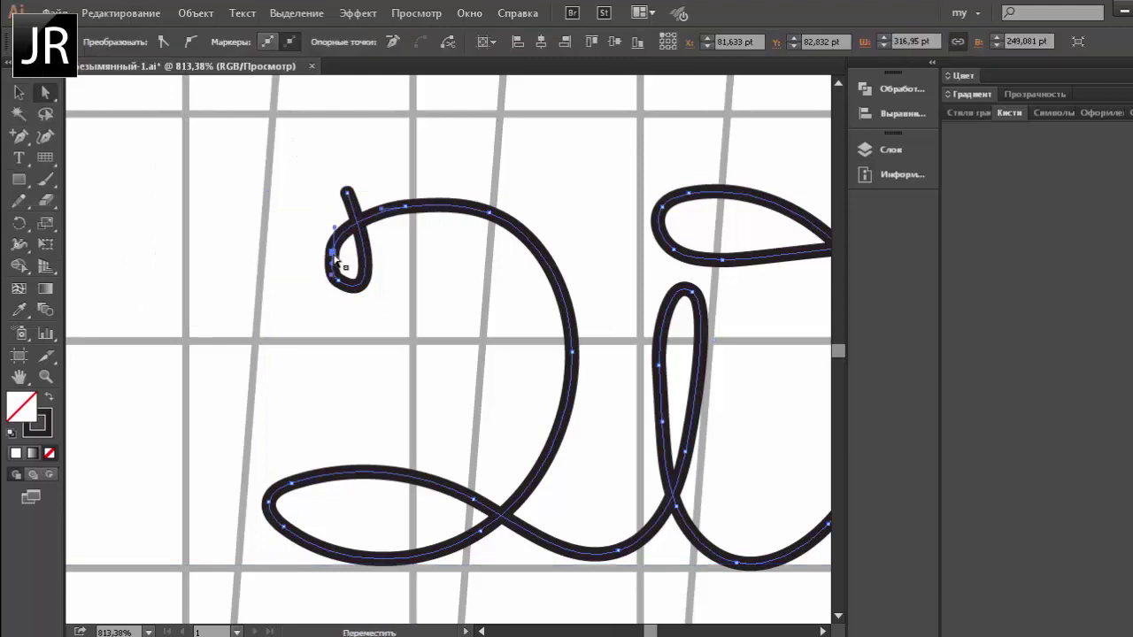
drag(335, 256, 324, 291)
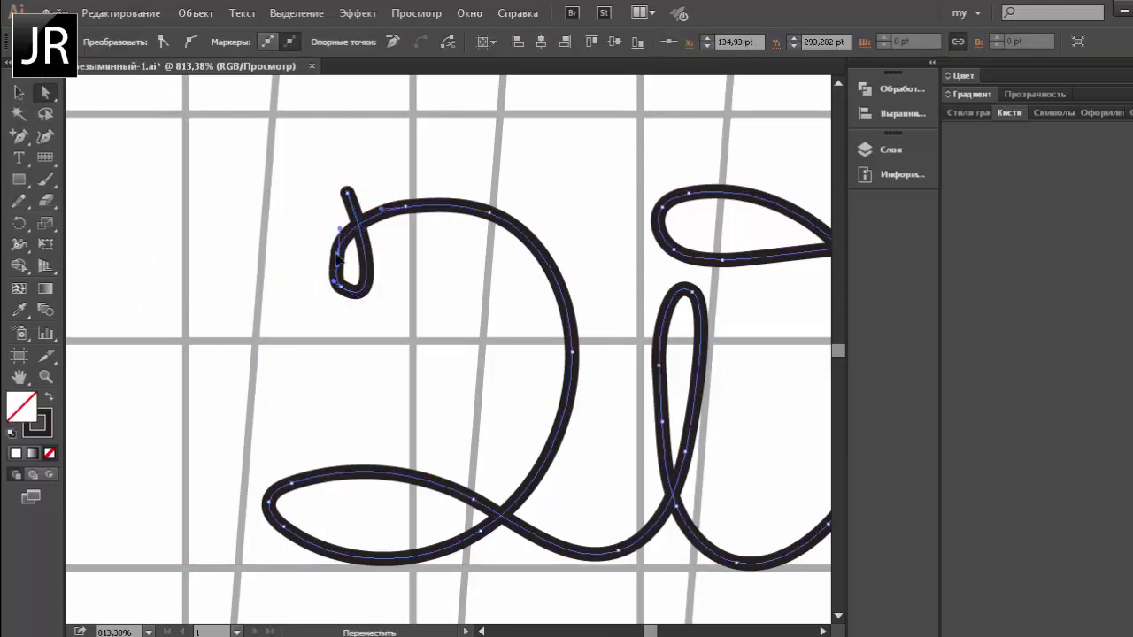
Step: Simplify all lettering at 92% Curve Precision (219 to 120 anchors), then duplicate it rightward
click(281, 258)
key(ctrl+0)
key(v)
key(ctrl+a)
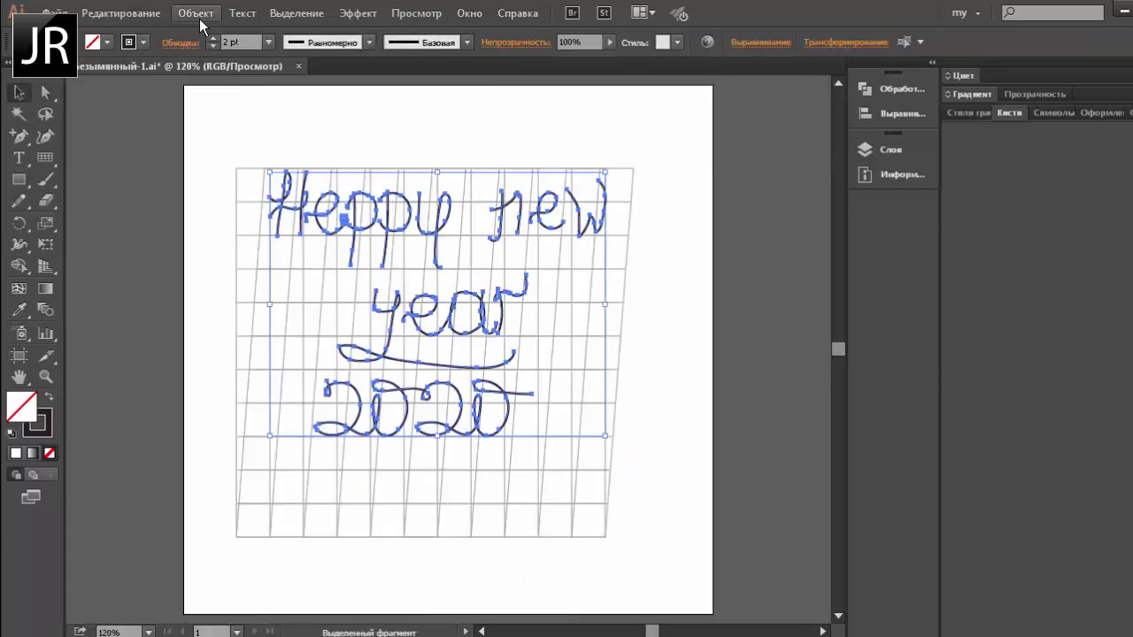
click(195, 13)
click(390, 372)
click(23, 229)
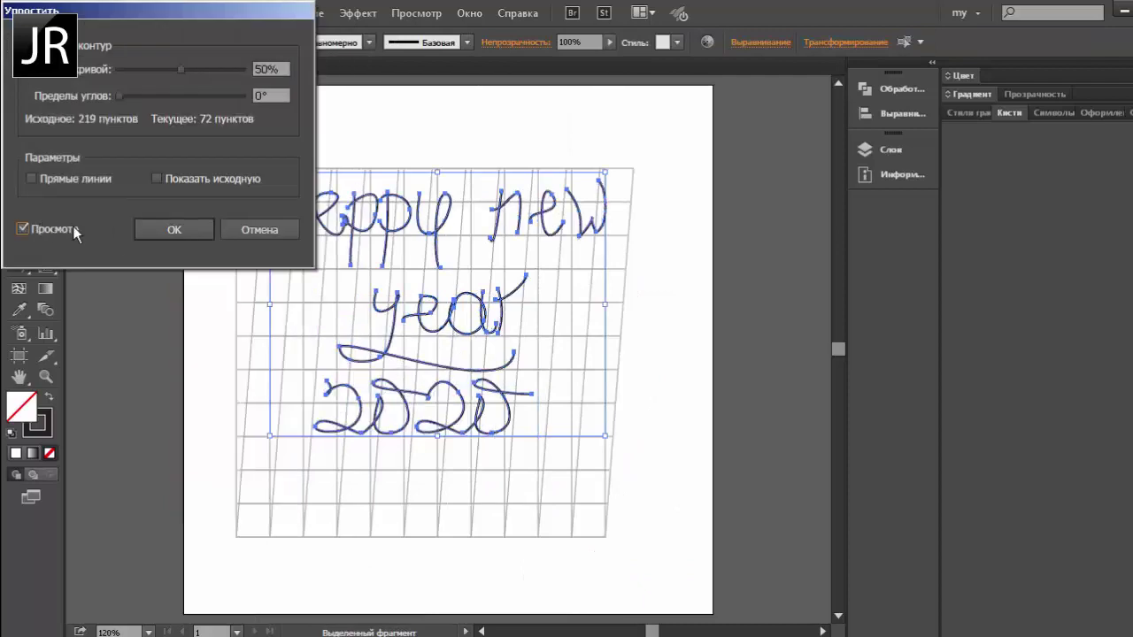
drag(144, 20, 812, 170)
drag(850, 221, 902, 220)
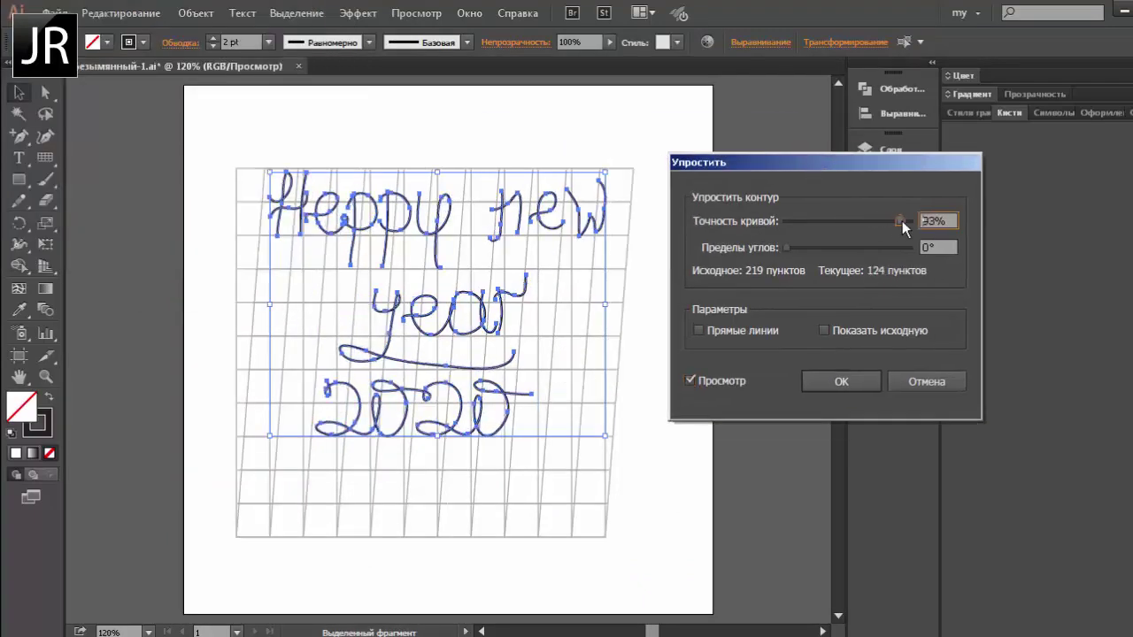
click(860, 379)
click(301, 205)
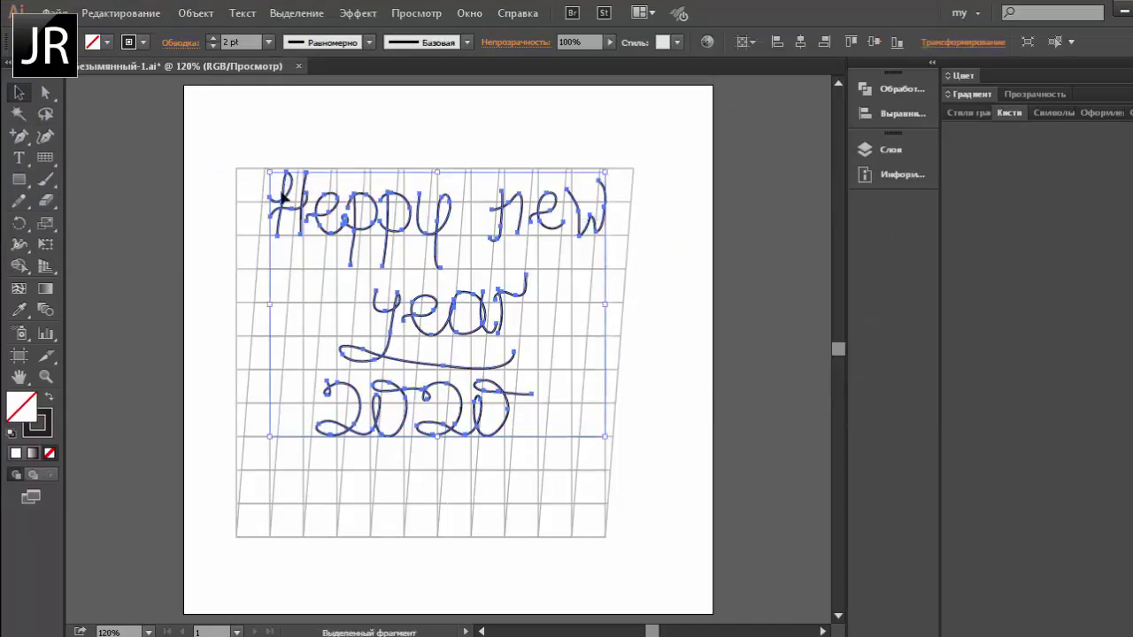
drag(297, 227, 745, 229)
Step: Widen the H and the first p's stem with the Width tool
key(ctrl+shift+a)
key(shift+w)
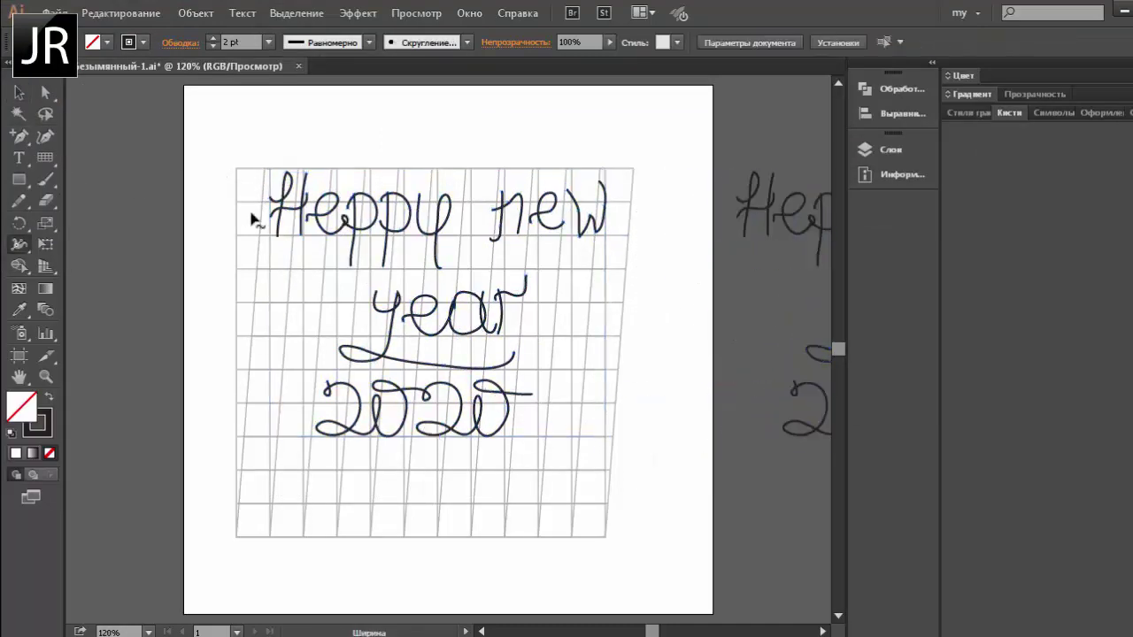
key(ctrl+equal)
key(ctrl+equal)
key(ctrl+equal)
key(ctrl+0)
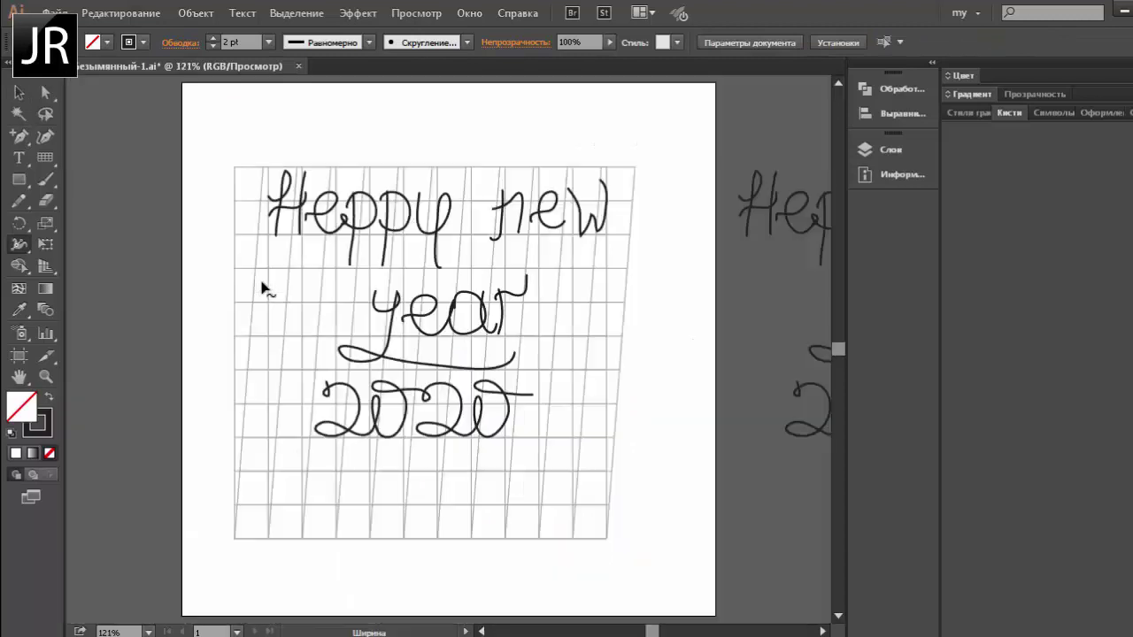
key(ctrl+equal)
key(ctrl+equal)
drag(248, 236, 239, 296)
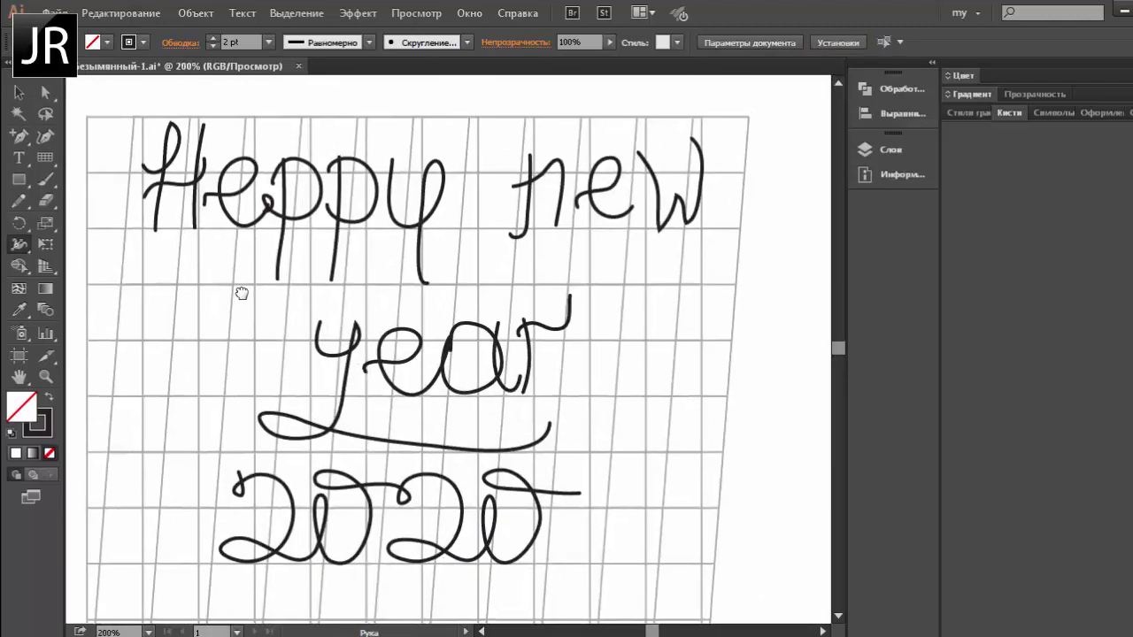
mouse_move(174, 186)
mouse_down()
mouse_move(209, 163)
mouse_move(248, 184)
mouse_up()
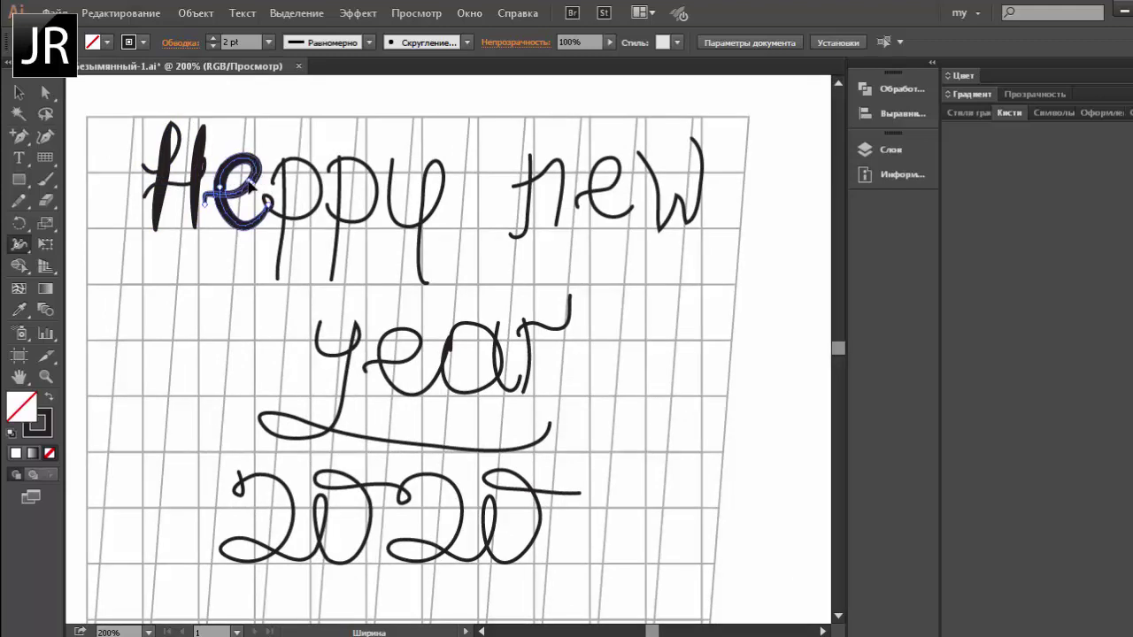
drag(292, 206, 301, 204)
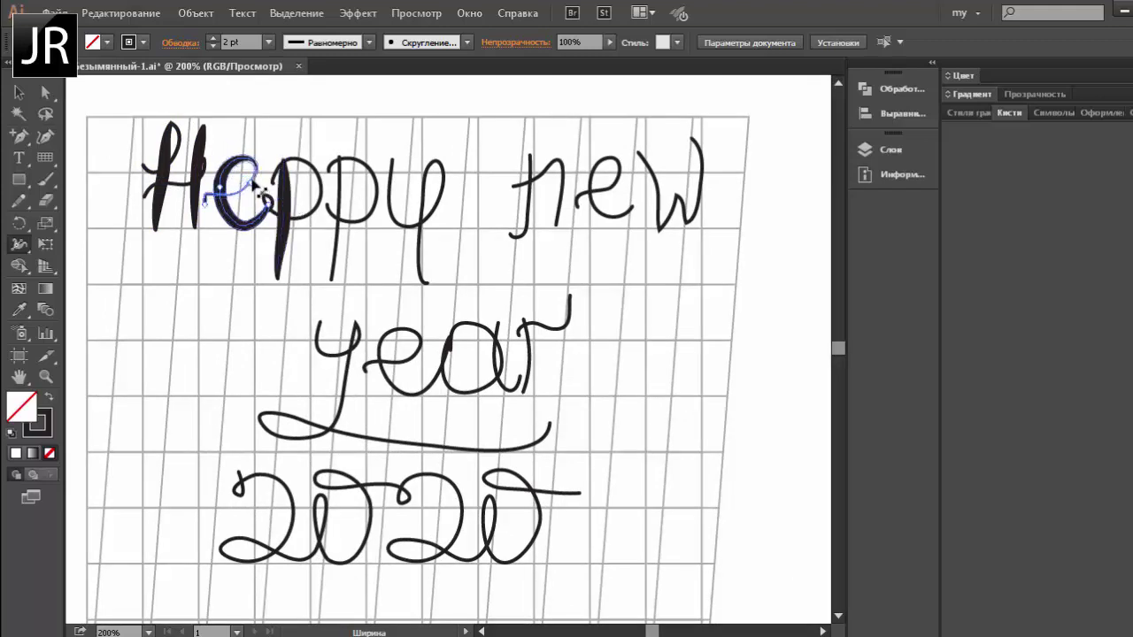
Step: Thicken the second p, the y stem and the p bowl, and thin part of the e
drag(335, 206, 421, 234)
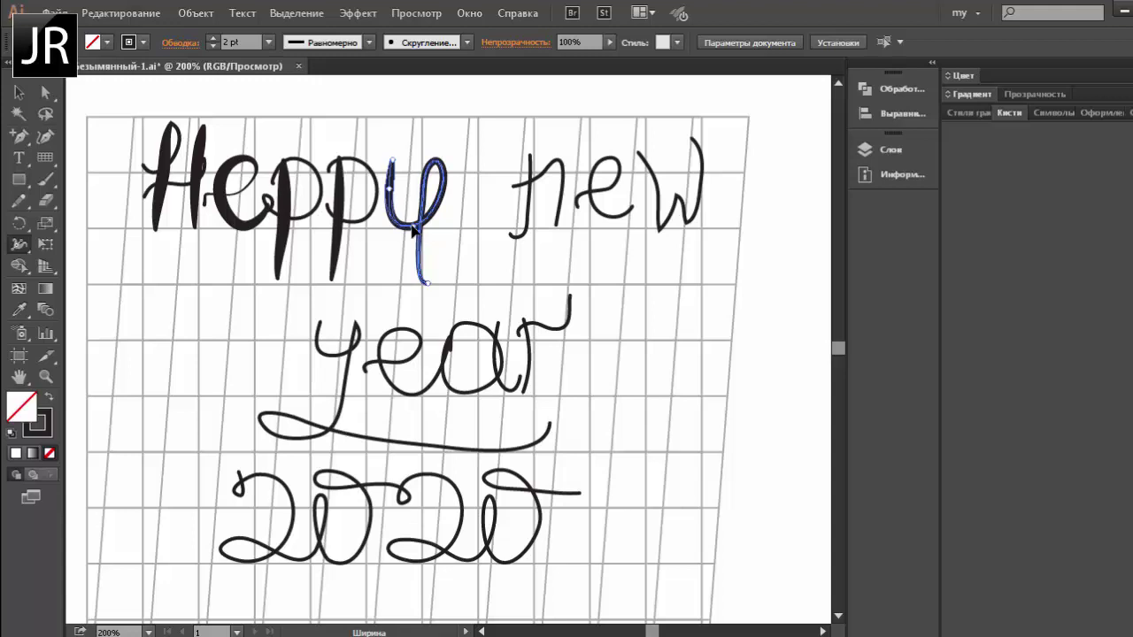
key(ctrl+z)
drag(424, 237, 433, 239)
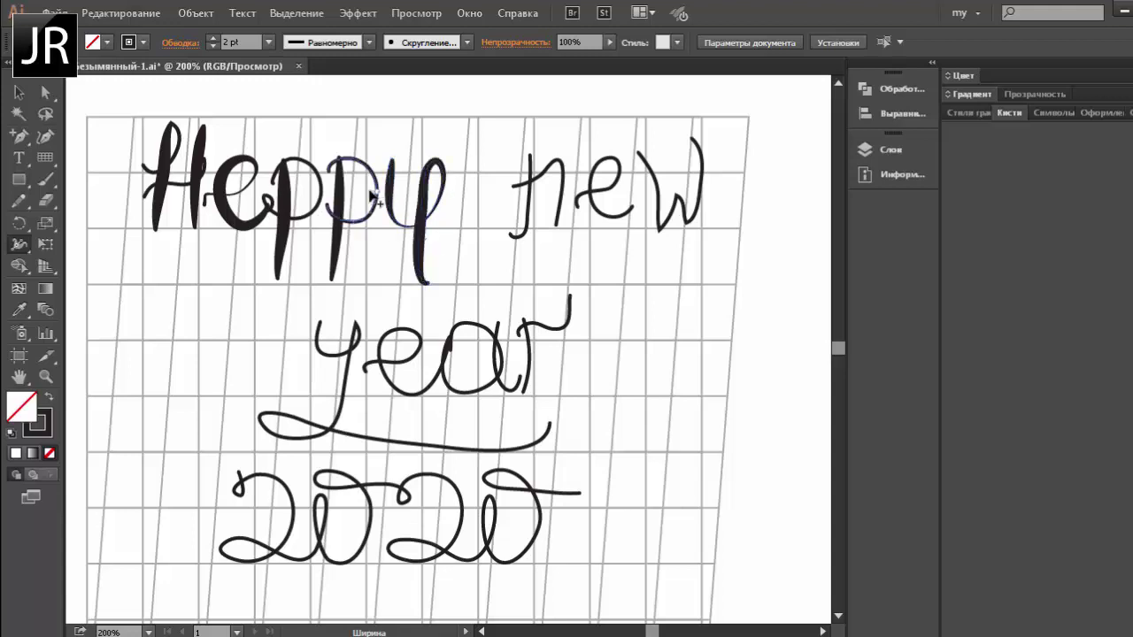
mouse_move(372, 199)
mouse_down()
mouse_move(299, 230)
mouse_move(306, 168)
mouse_move(298, 182)
mouse_up()
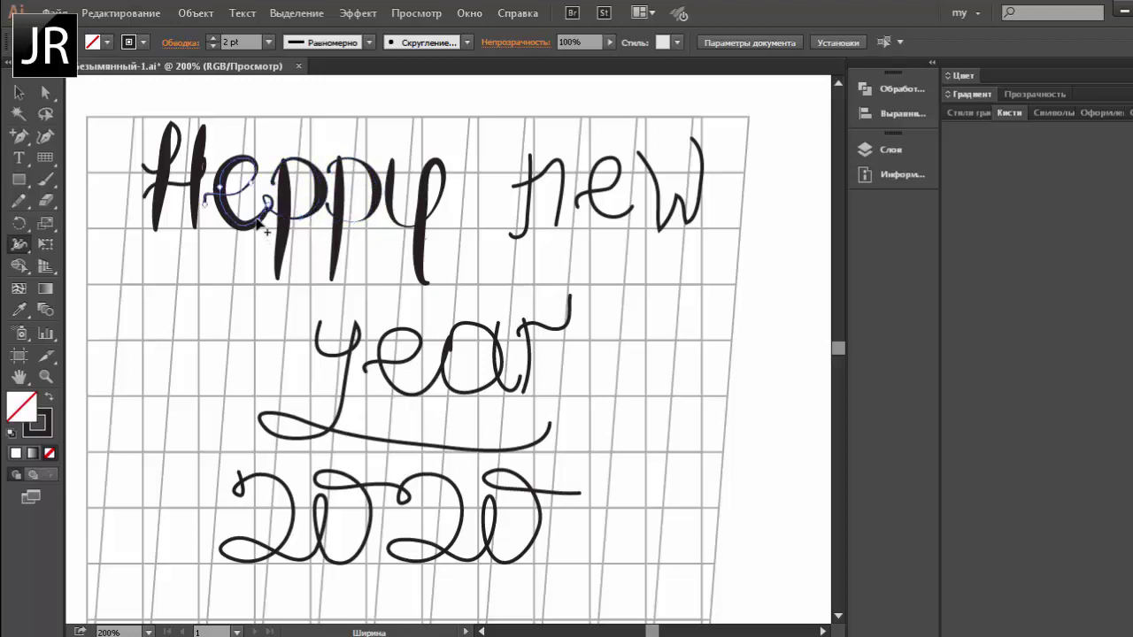
drag(259, 225, 262, 252)
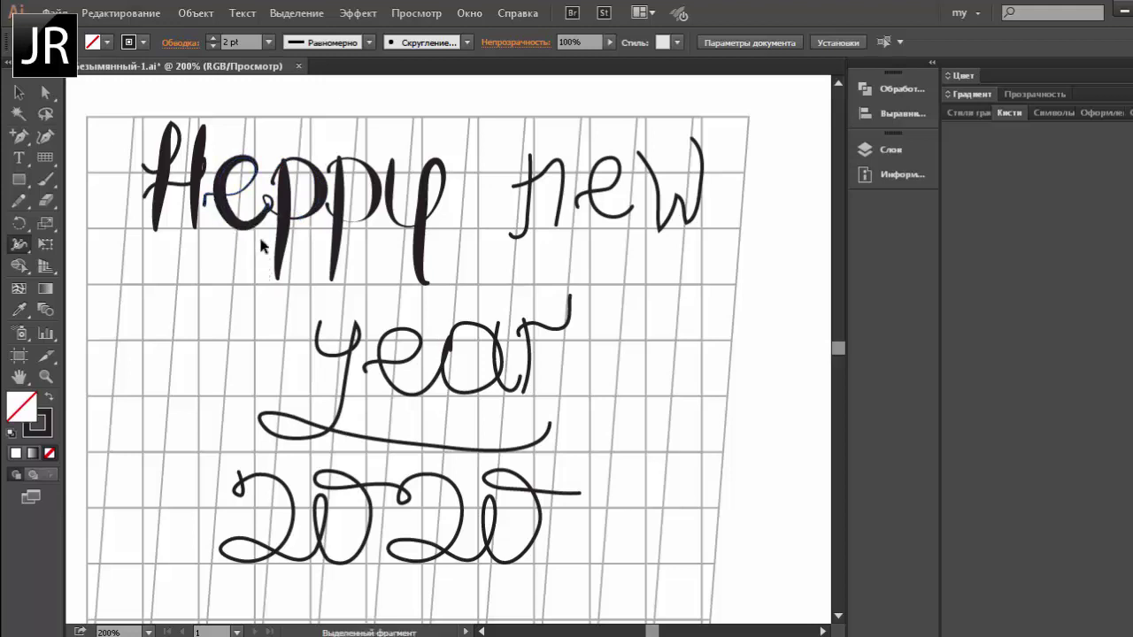
key(z)
drag(223, 188, 291, 270)
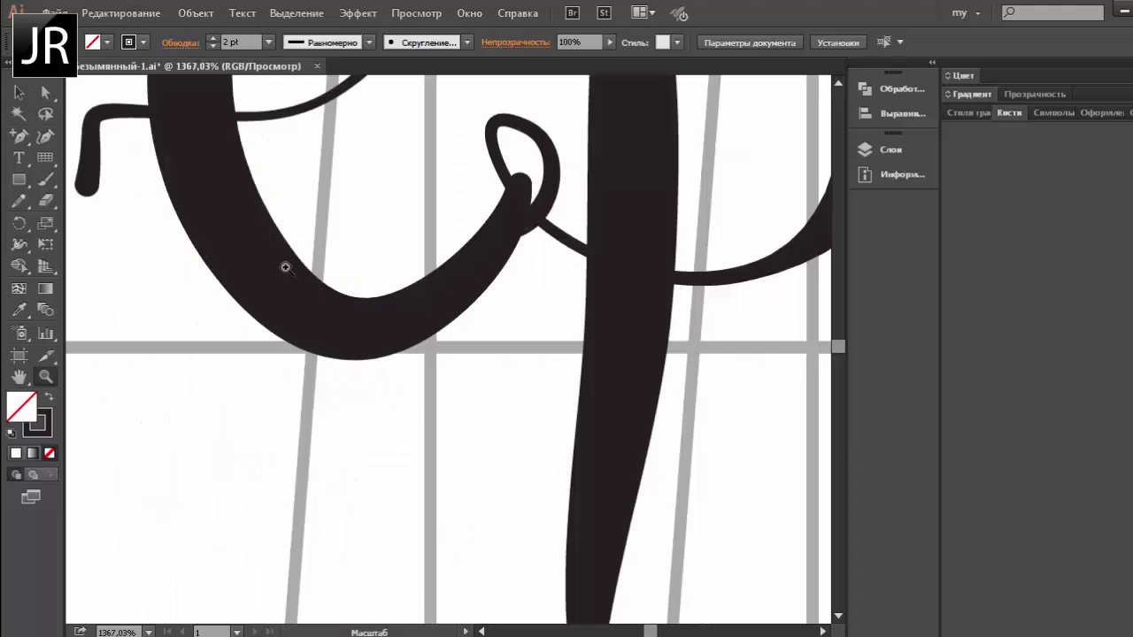
Step: Set the e tail's total width to 0 so it tapers to a fine point
key(shift+w)
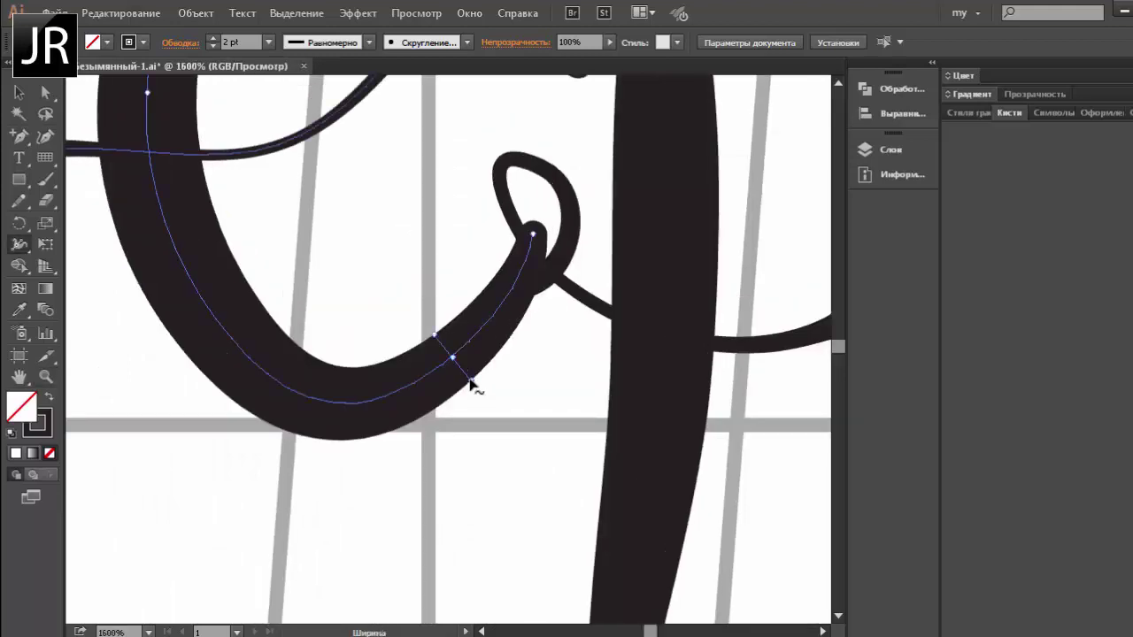
double_click(452, 357)
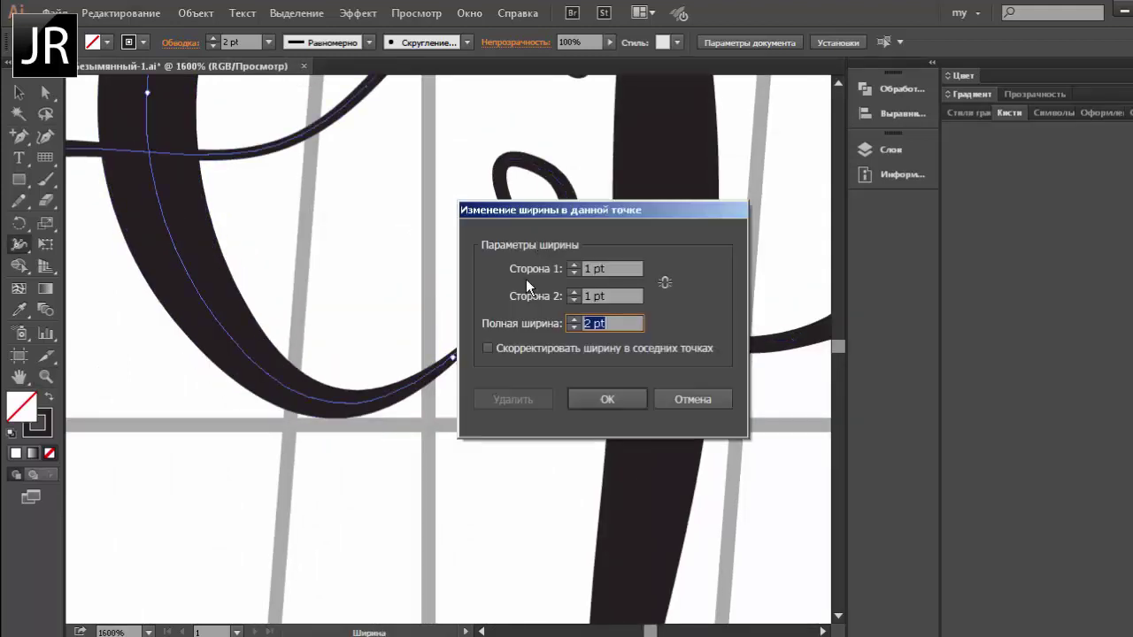
text(0)
key(Return)
key(a)
click(535, 239)
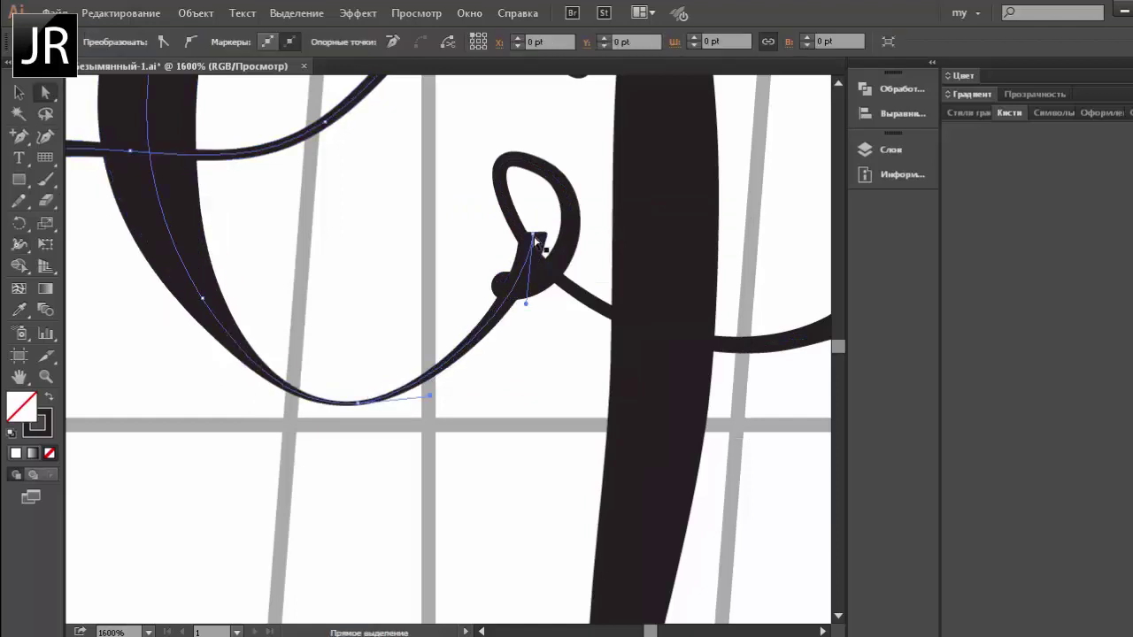
Step: Move the tail end into the loop, join them, and smooth the curve at the join
drag(536, 239, 509, 290)
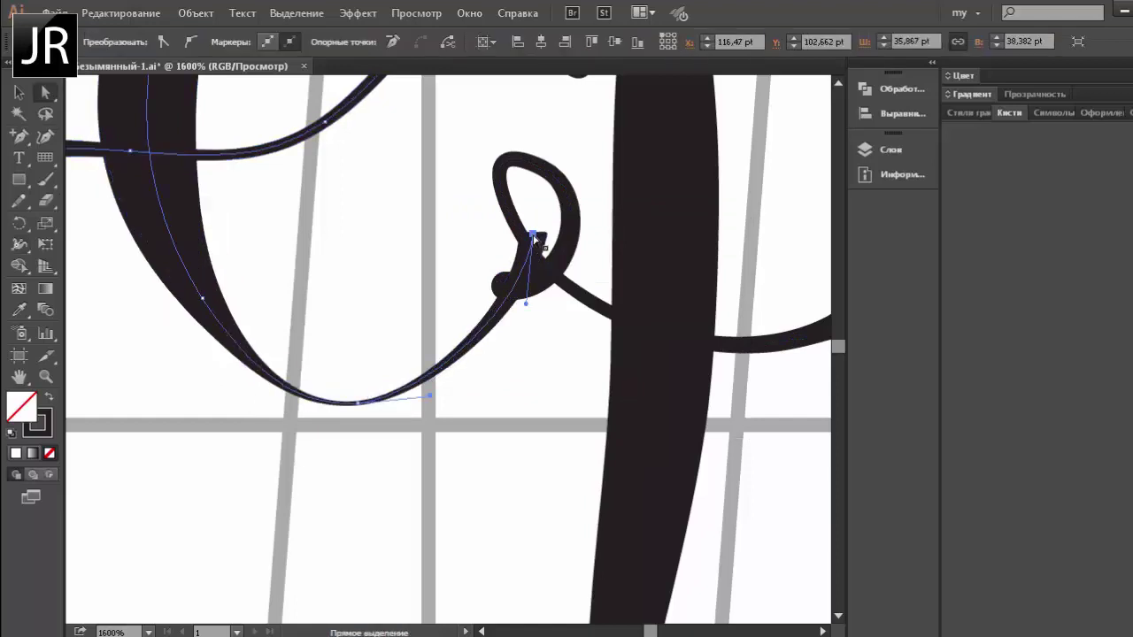
right_click(525, 313)
click(531, 375)
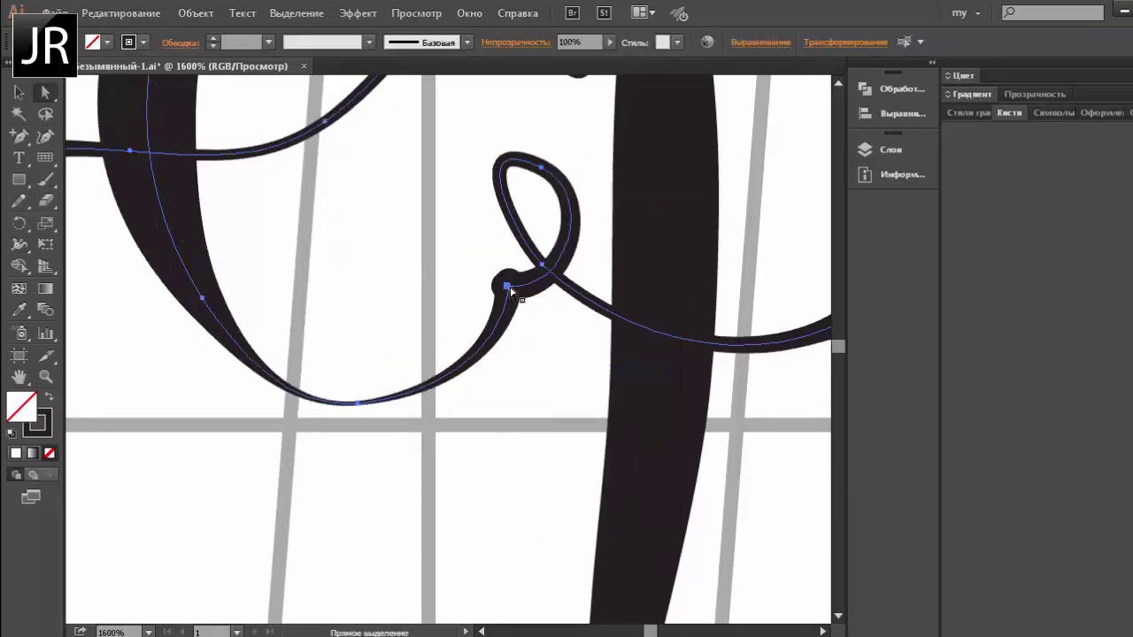
mouse_move(505, 295)
mouse_down()
mouse_move(519, 380)
mouse_move(528, 308)
mouse_up()
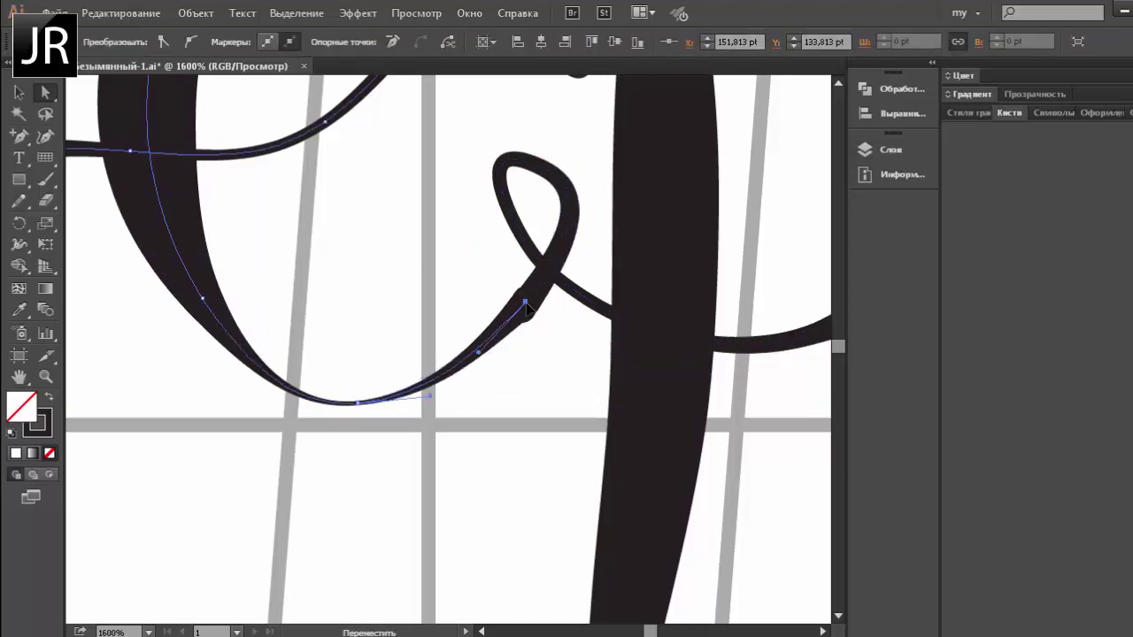
drag(477, 358, 481, 365)
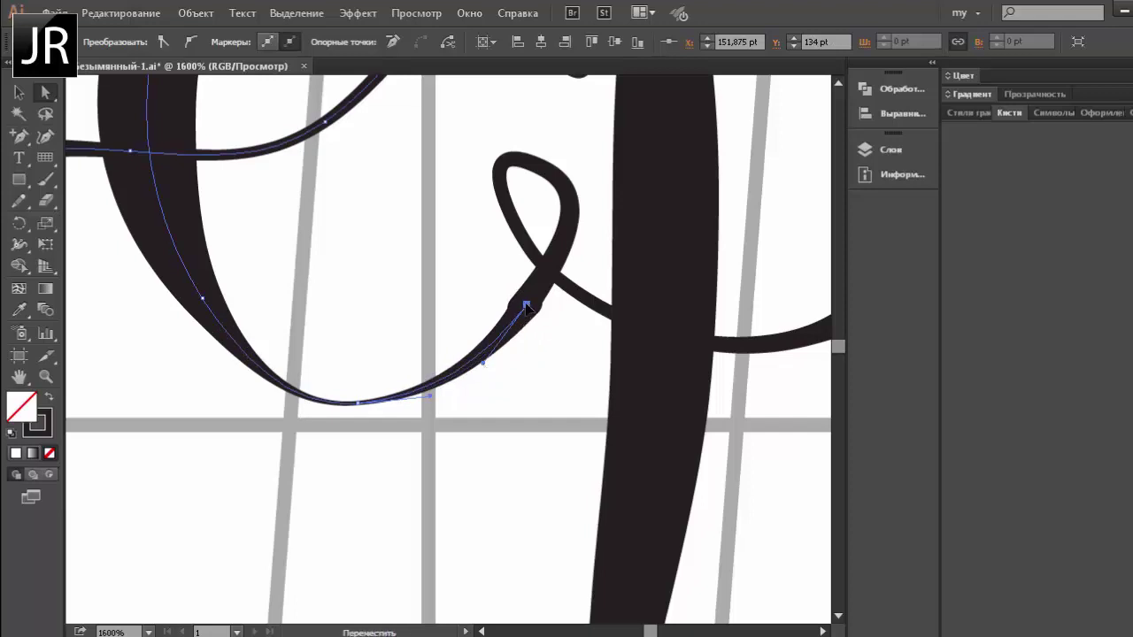
drag(526, 304, 522, 306)
click(568, 343)
key(ctrl+0)
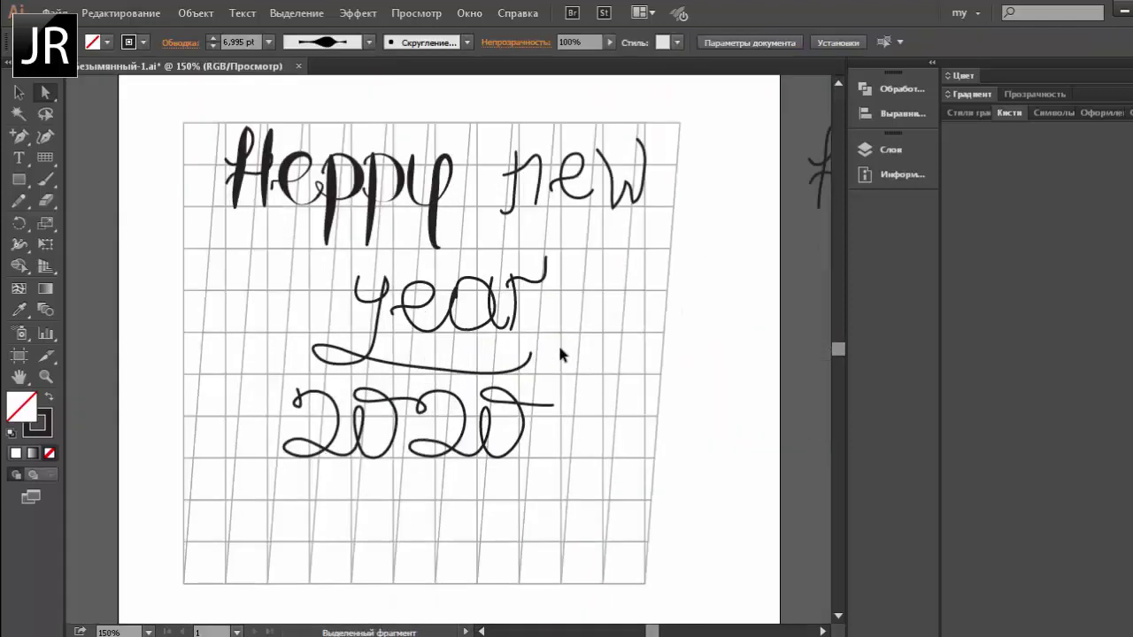
Step: Give the n's first stroke a thick body with a thin hooked bottom, and thicken the e's left bowl
key(shift+w)
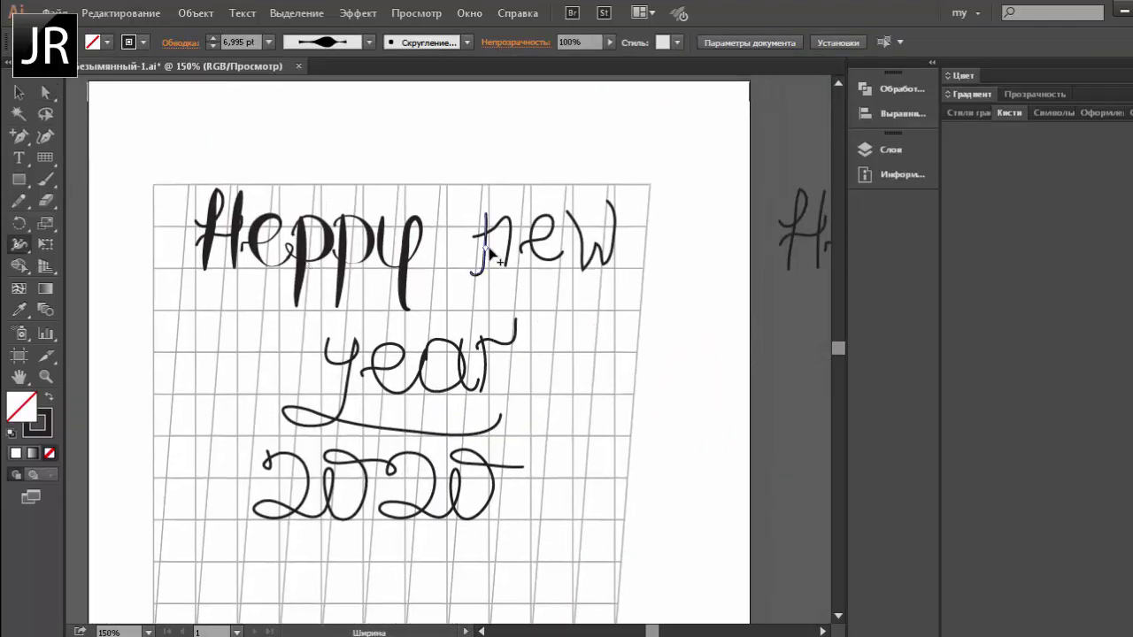
drag(488, 251, 475, 280)
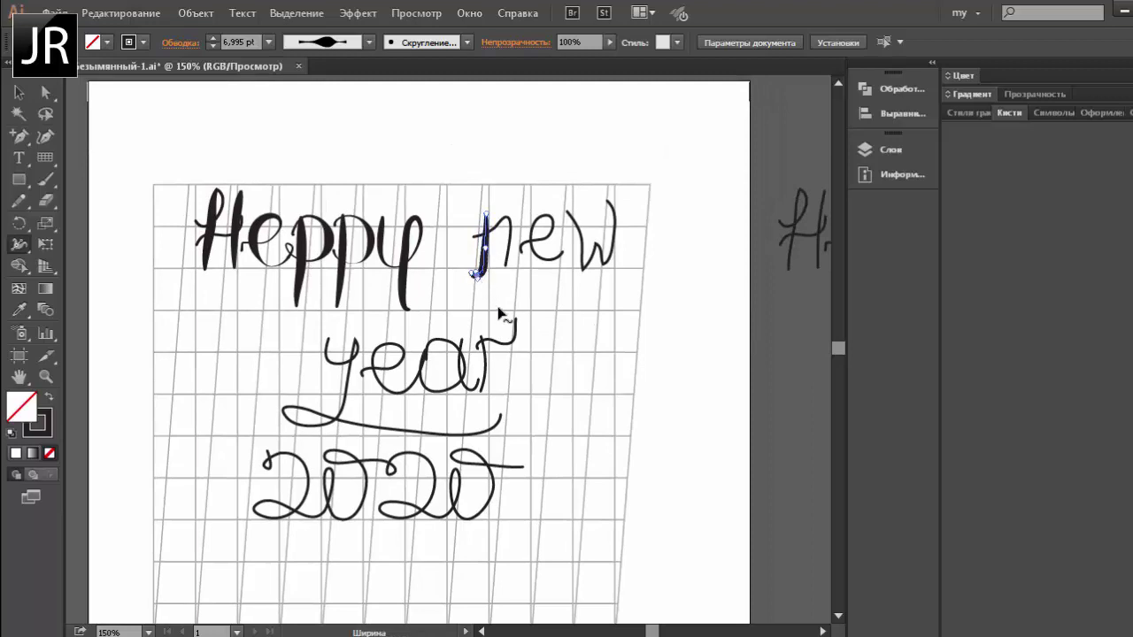
key(v)
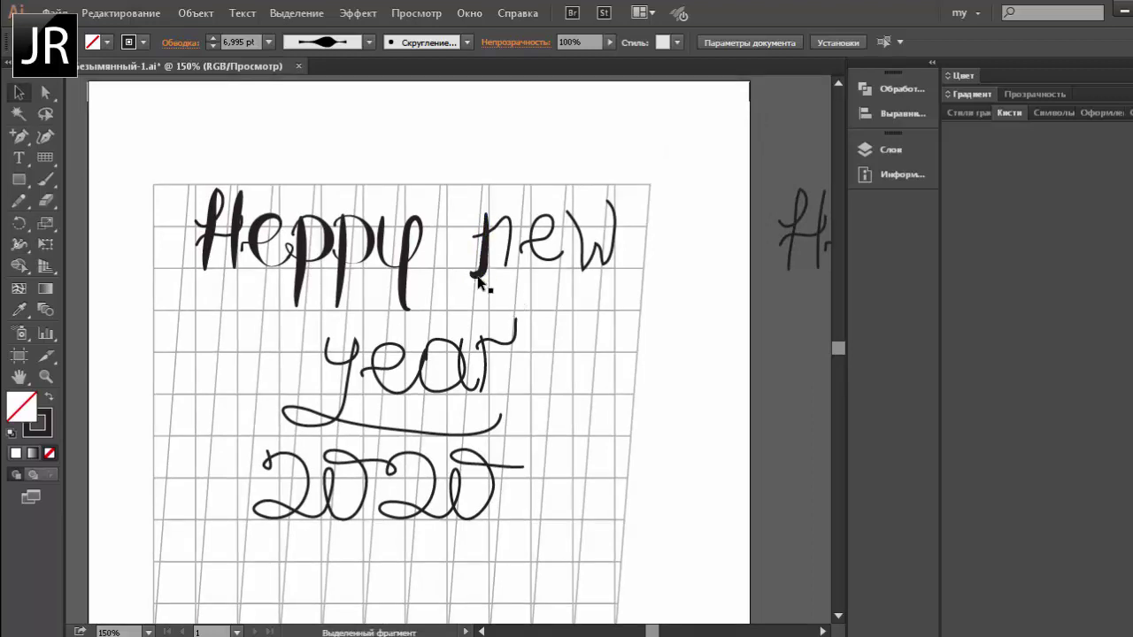
scroll(494, 303, up, 3)
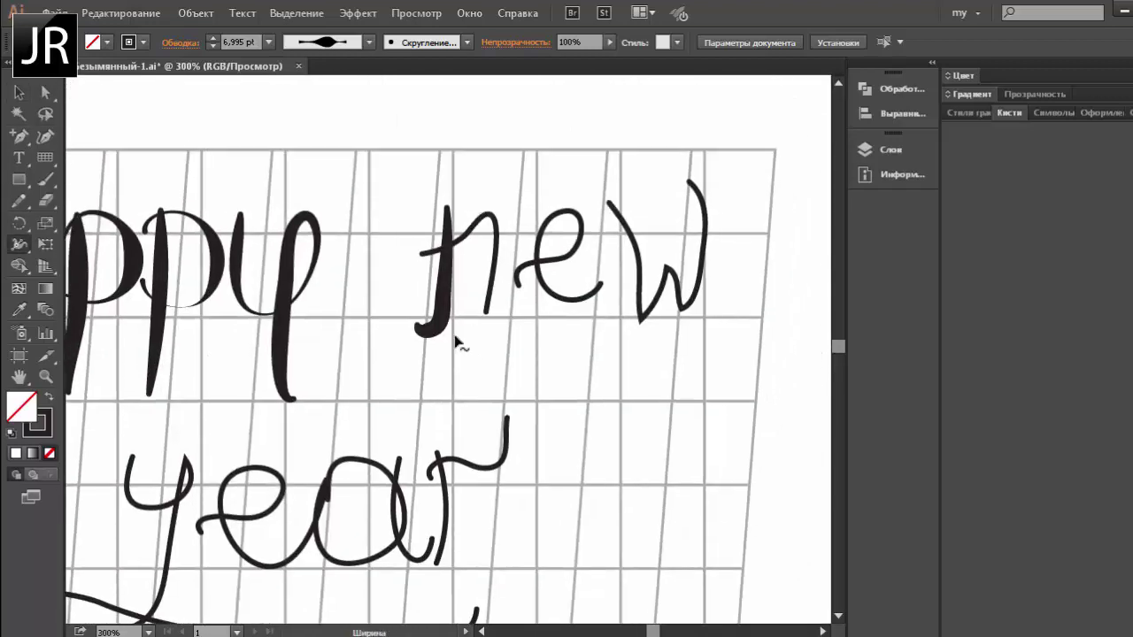
key(shift+w)
drag(431, 339, 425, 331)
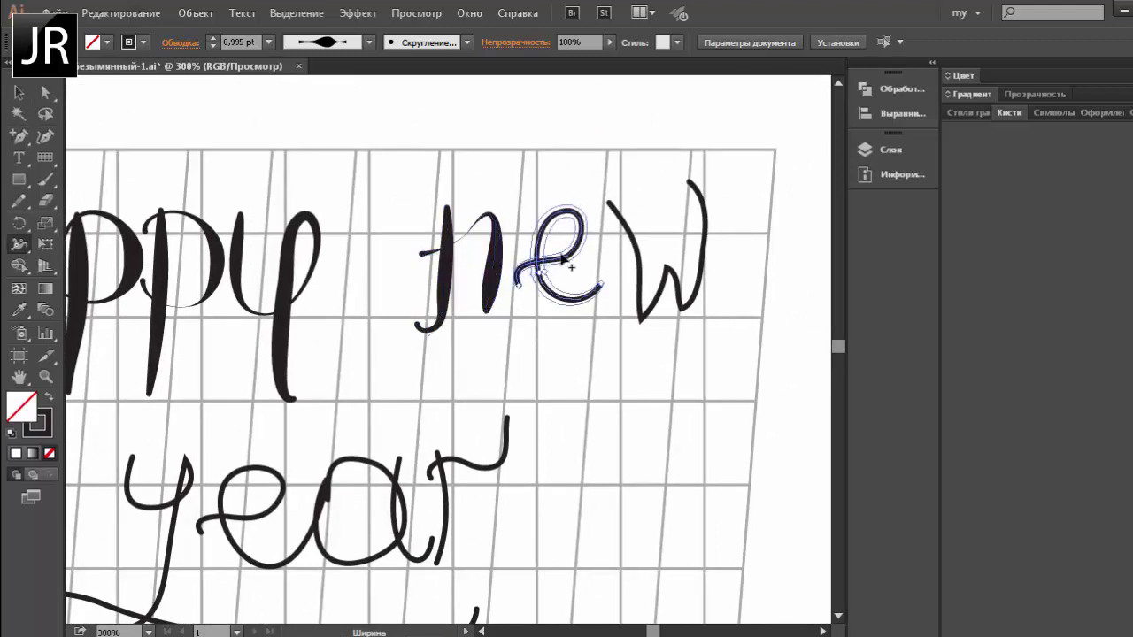
drag(545, 277, 586, 250)
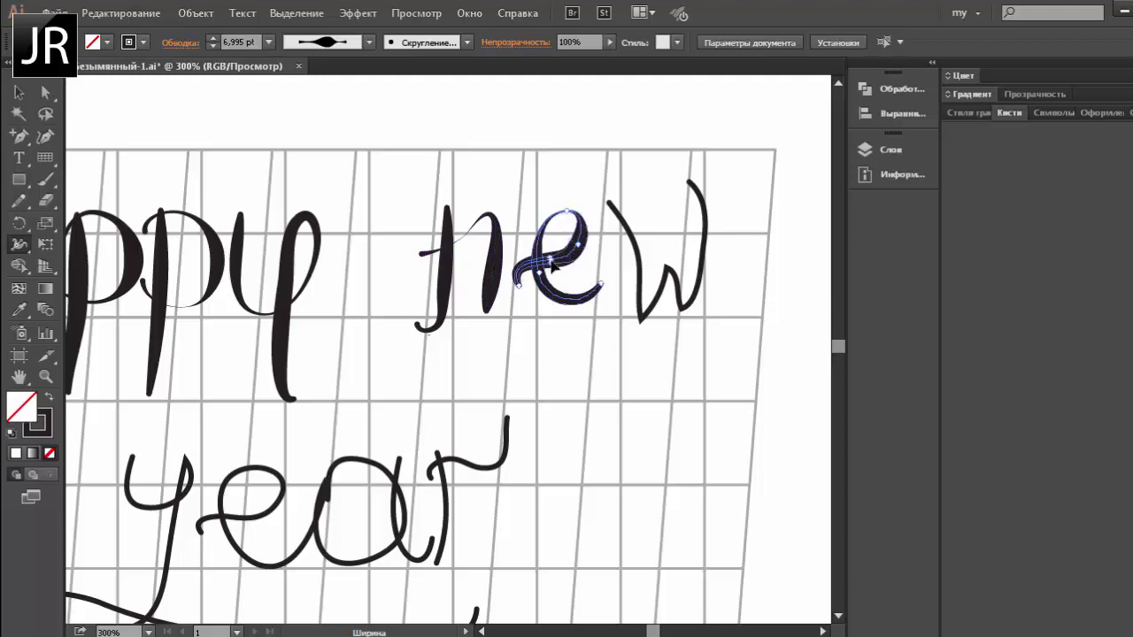
Step: Widen both strokes of the w and drag its left anchors up into a tall swash
drag(703, 259, 695, 259)
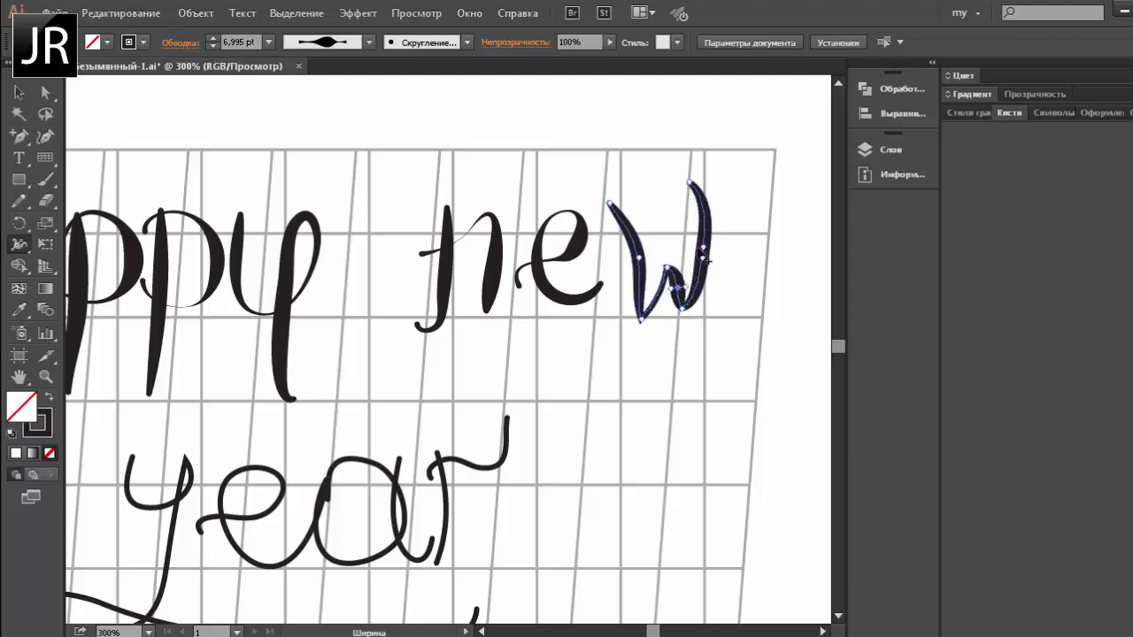
drag(609, 204, 602, 199)
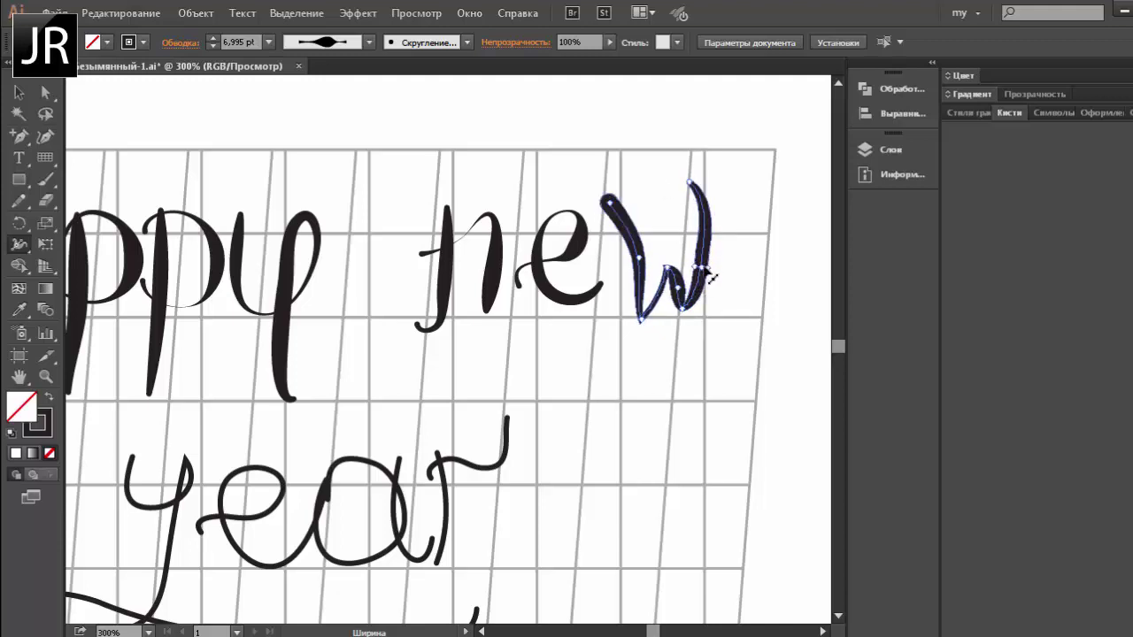
key(a)
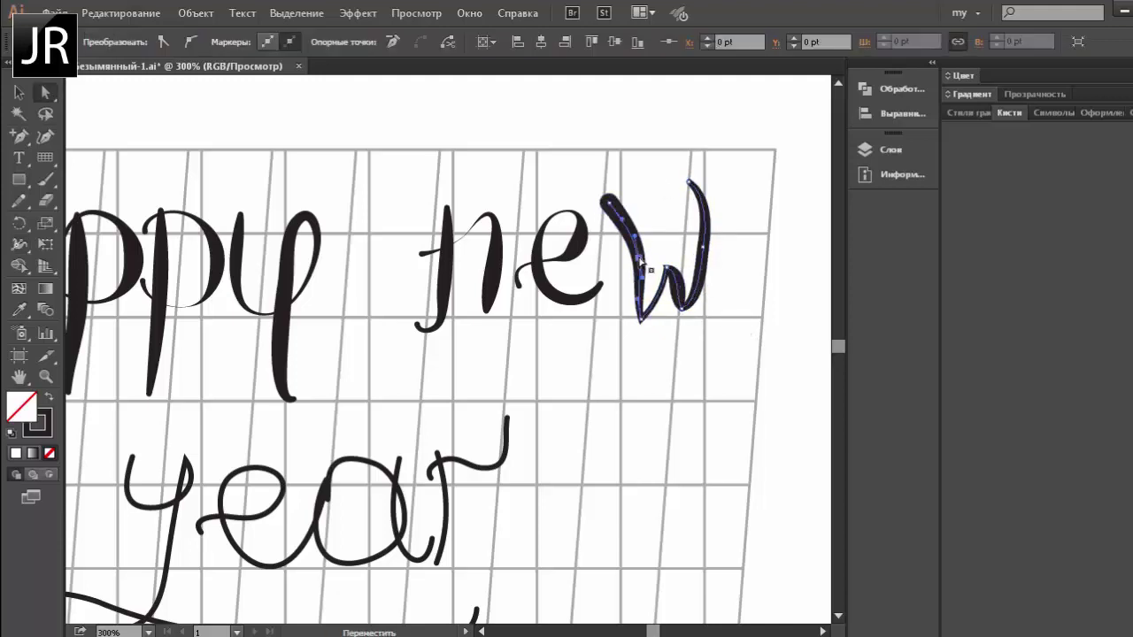
drag(603, 197, 586, 158)
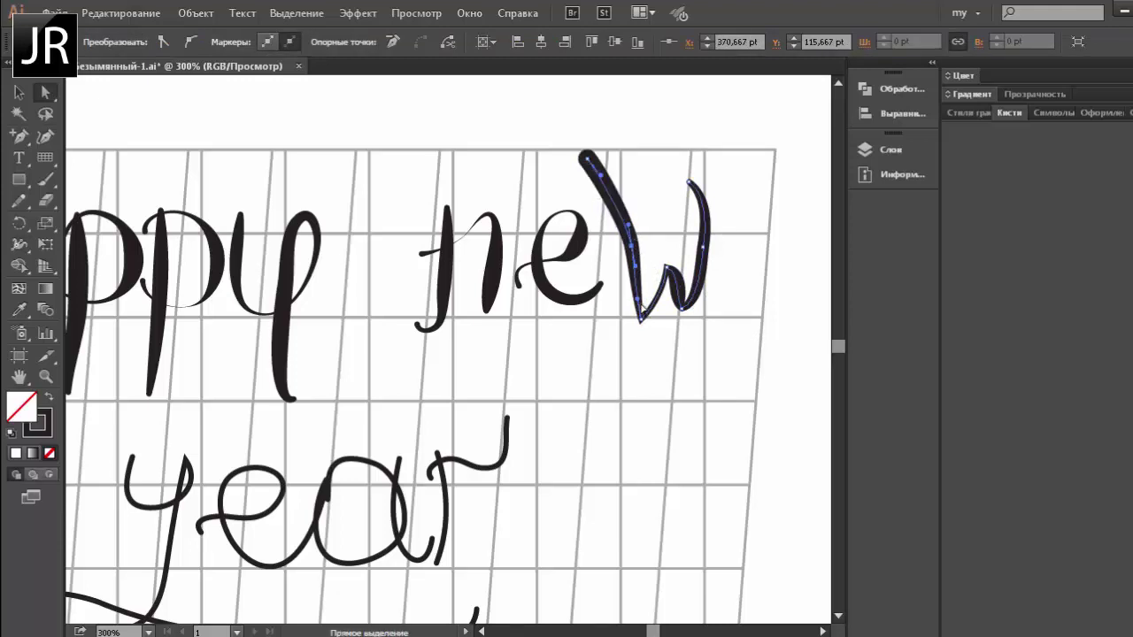
mouse_move(639, 319)
mouse_down()
mouse_move(626, 326)
mouse_move(722, 266)
mouse_move(707, 212)
mouse_move(684, 191)
mouse_up()
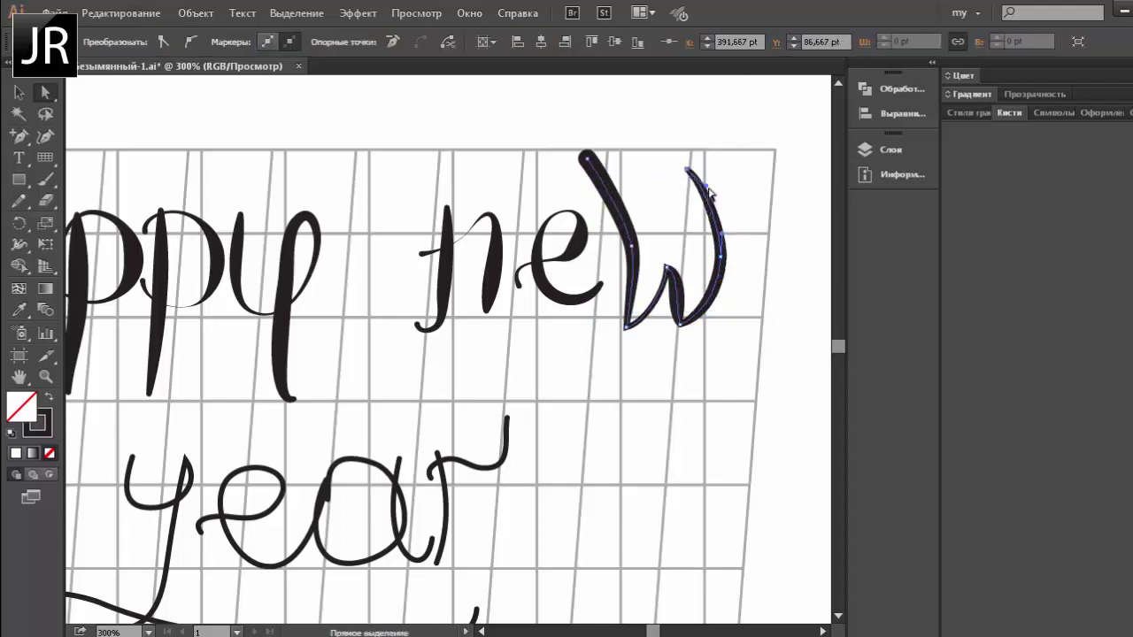
click(665, 212)
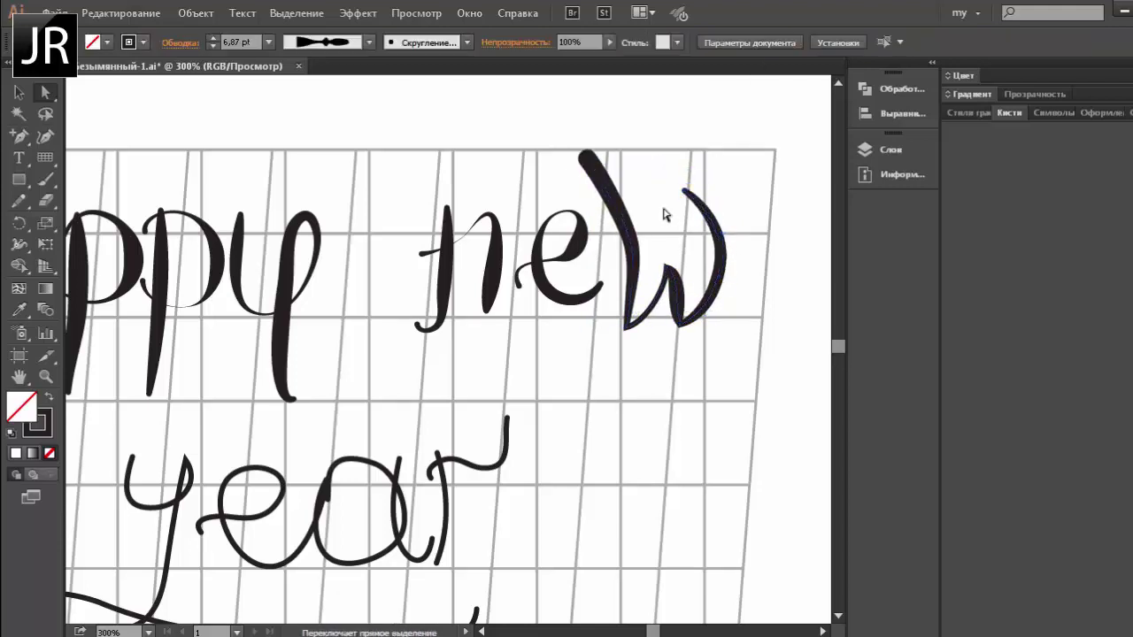
Step: Check the width point settings on the w, then zoom out to view the lettering
key(shift+w)
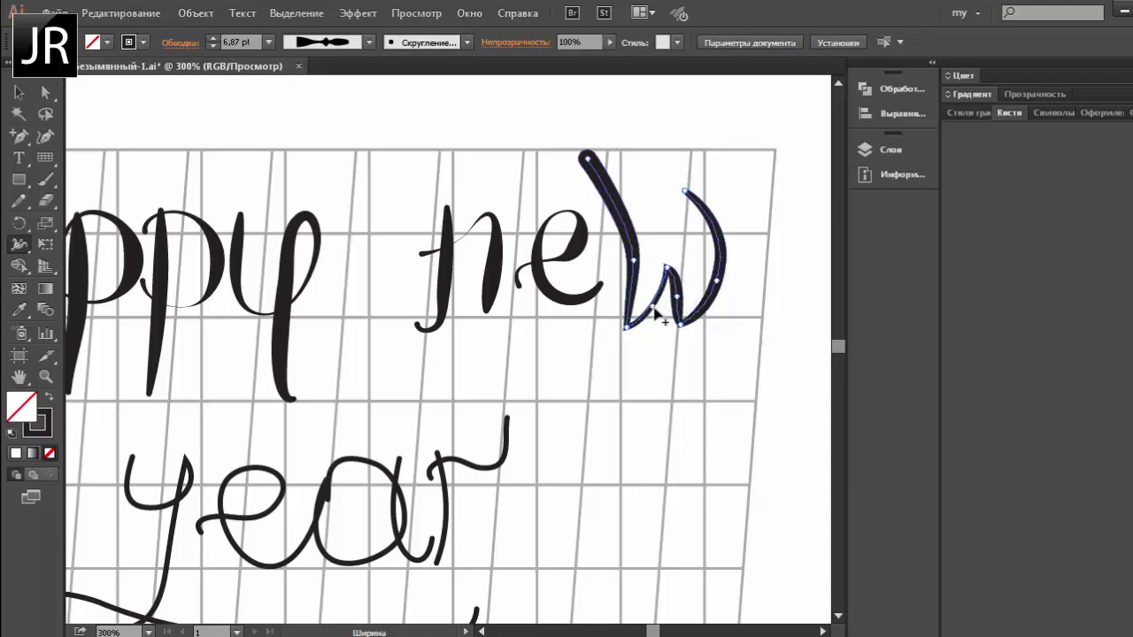
double_click(657, 311)
click(689, 399)
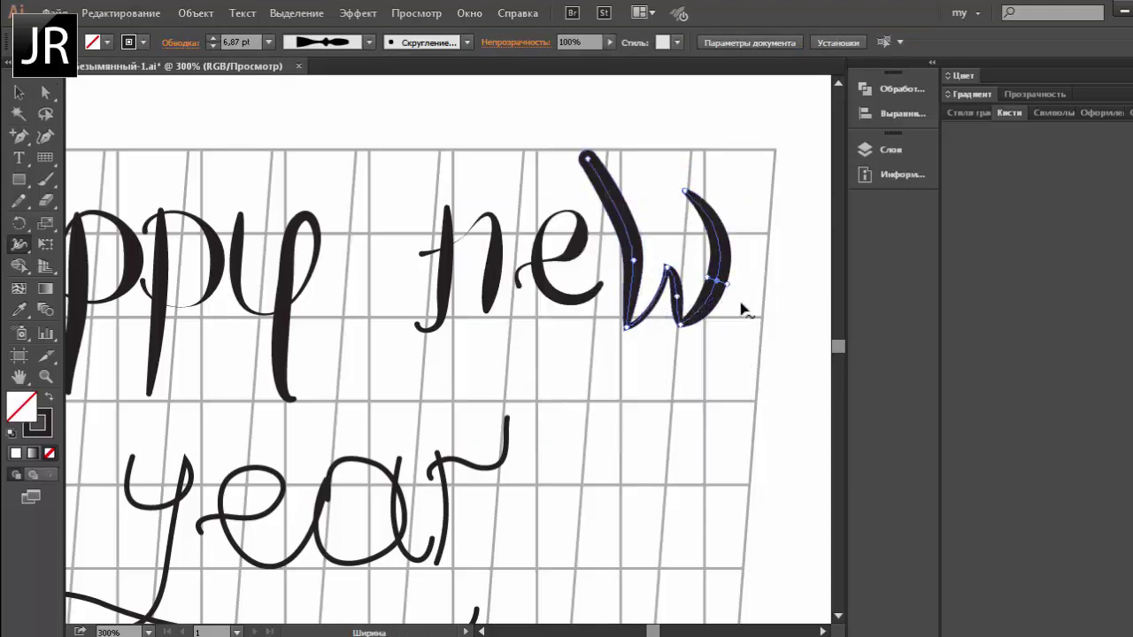
key(ctrl+minus)
key(ctrl+minus)
key(ctrl+minus)
key(ctrl+plus)
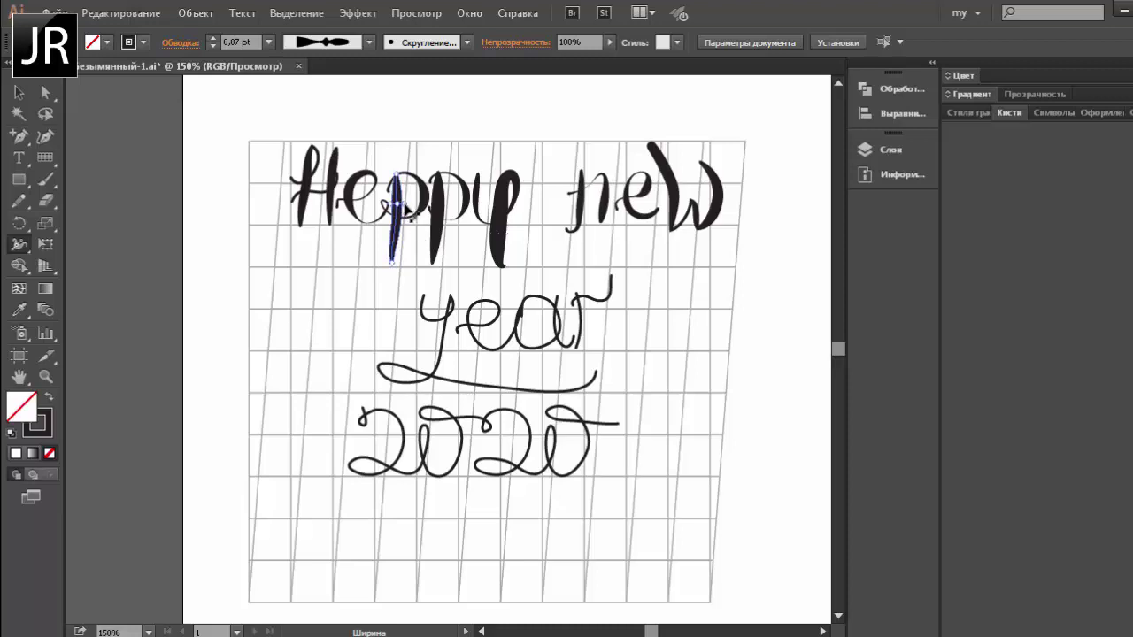
key(v)
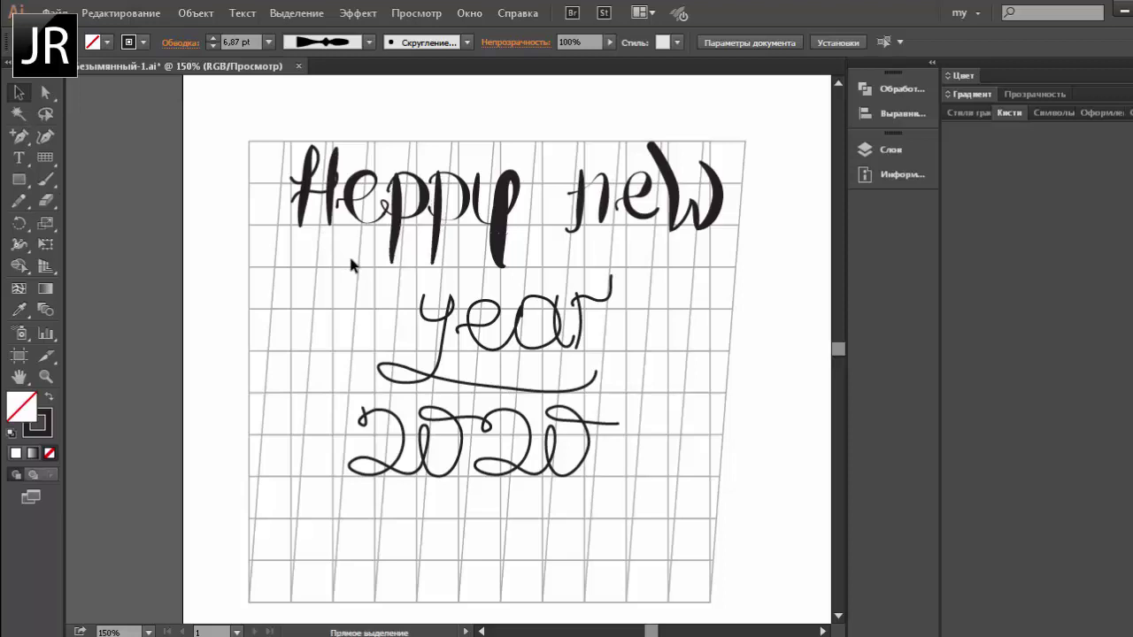
Step: Widen the y, its top hook and the underline swash beneath year
click(440, 358)
key(shift+w)
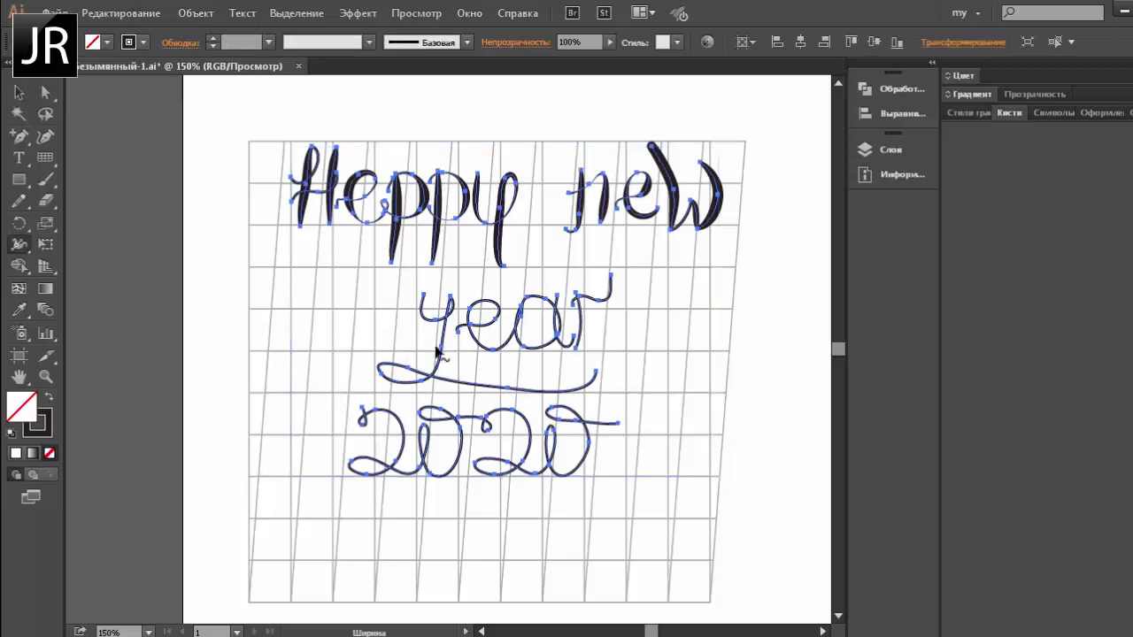
ctrl+click(307, 328)
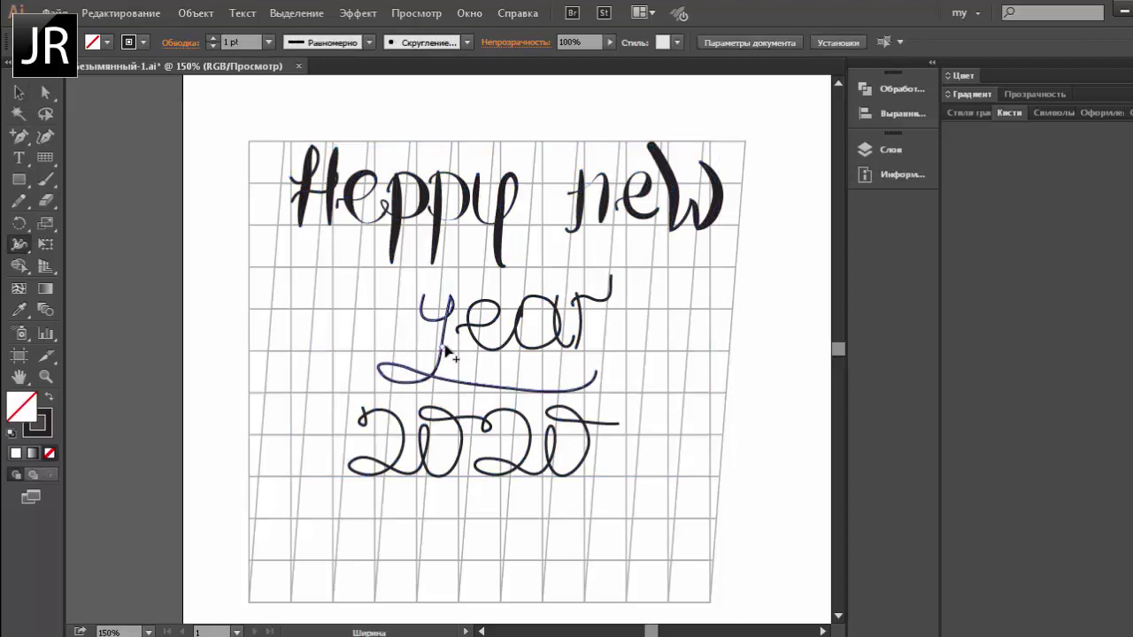
mouse_move(447, 347)
mouse_down()
mouse_move(444, 380)
mouse_move(404, 373)
mouse_up()
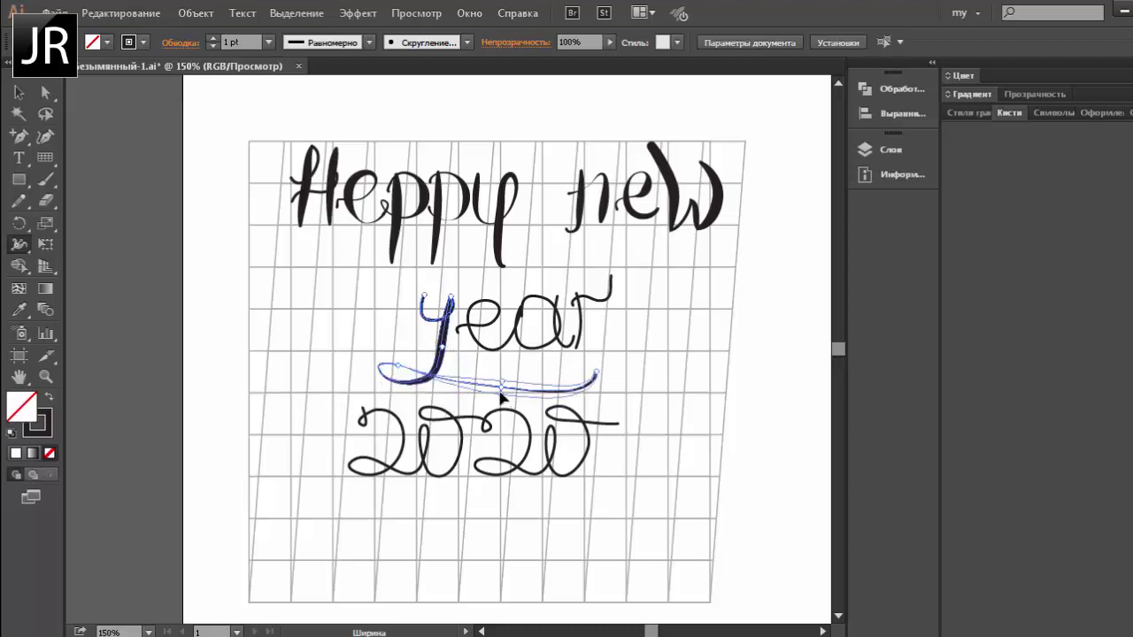
drag(501, 395, 502, 397)
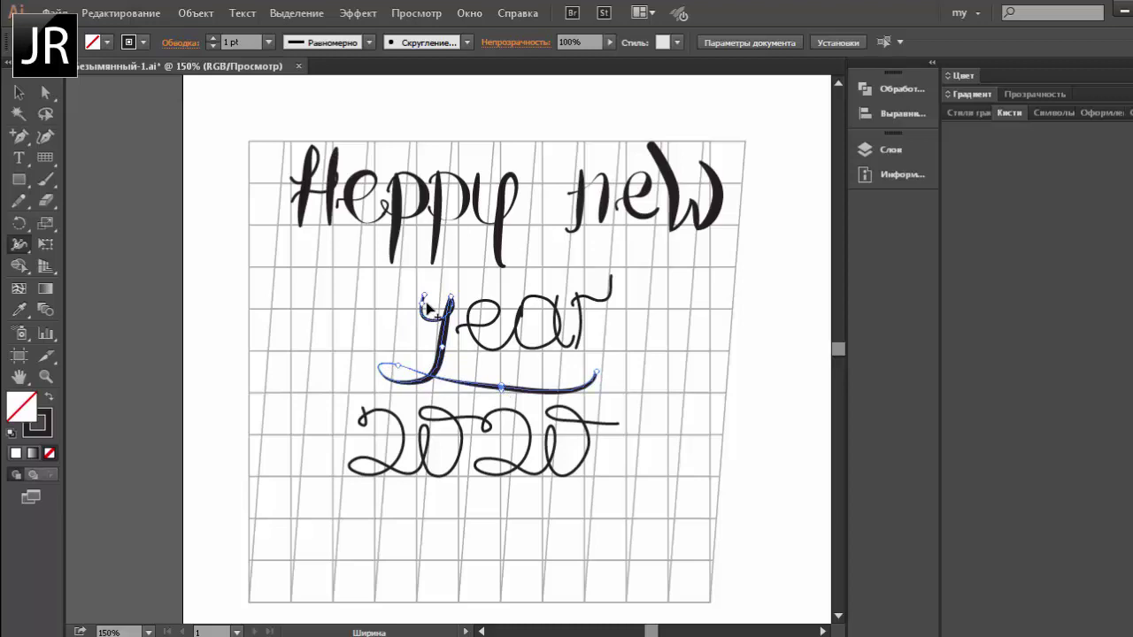
drag(427, 307, 426, 334)
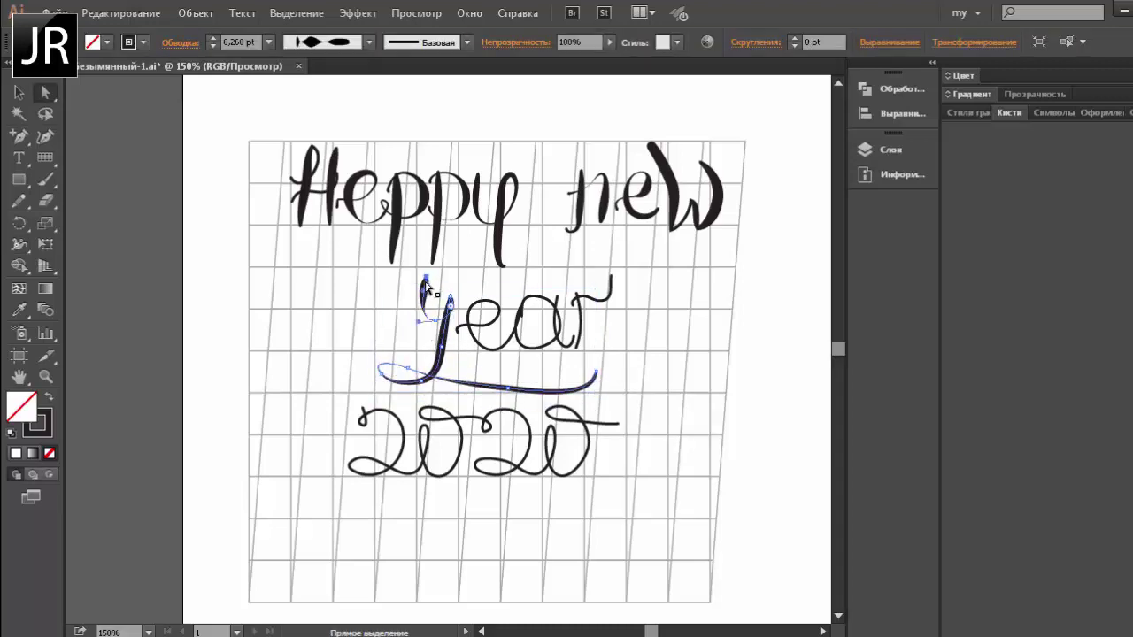
Step: Thicken the e of year into a swelling stroke and widen the a
click(421, 309)
key(v)
click(423, 329)
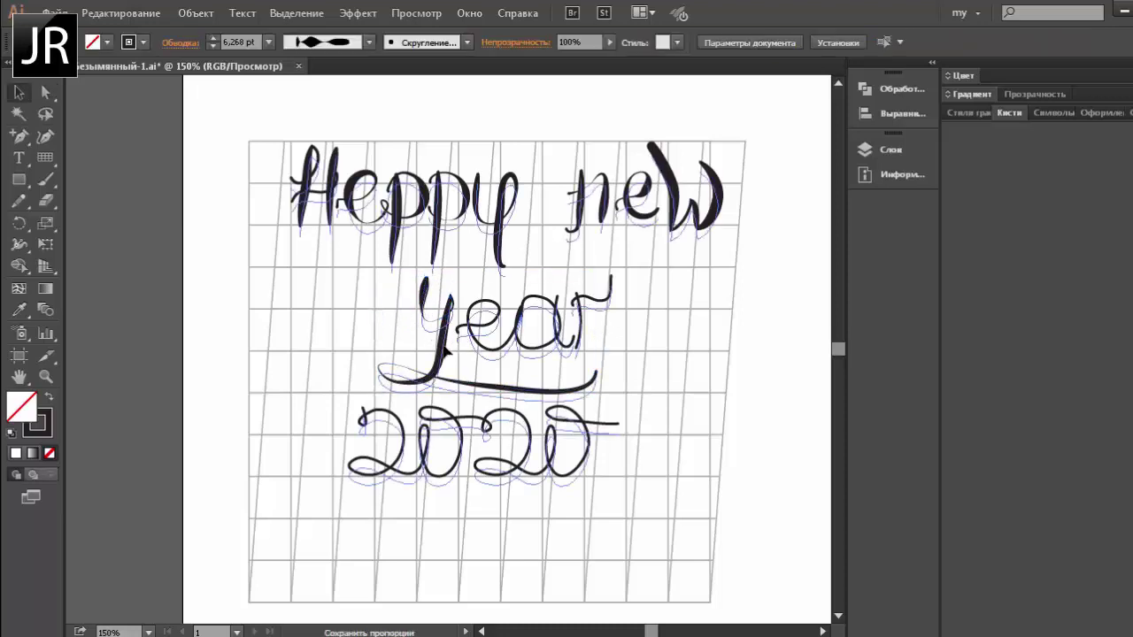
click(423, 329)
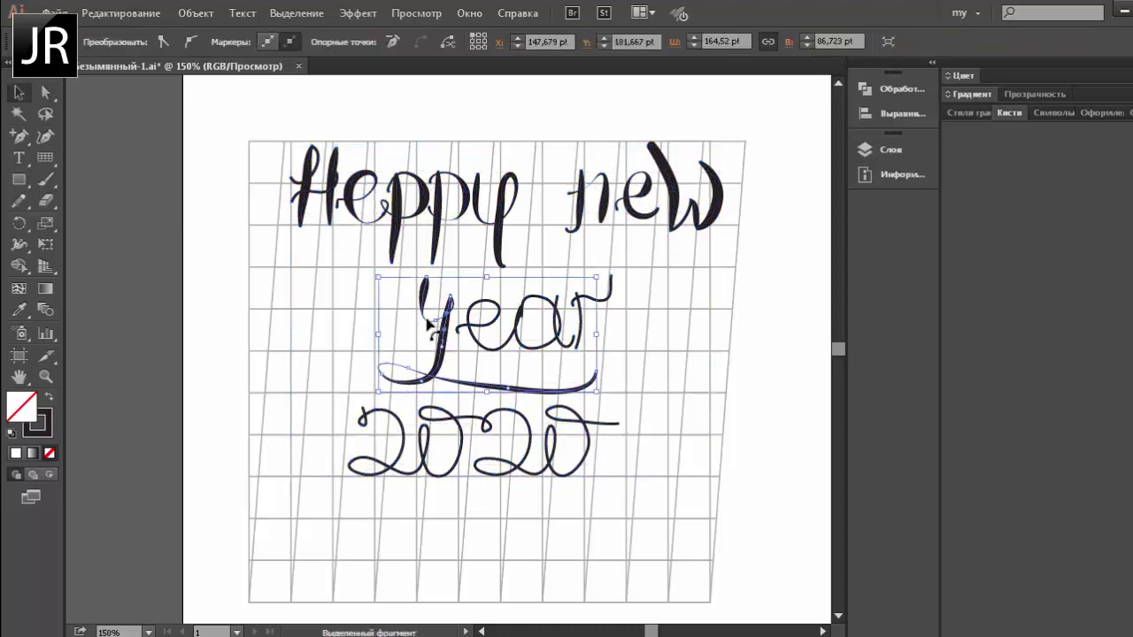
click(389, 343)
key(shift+w)
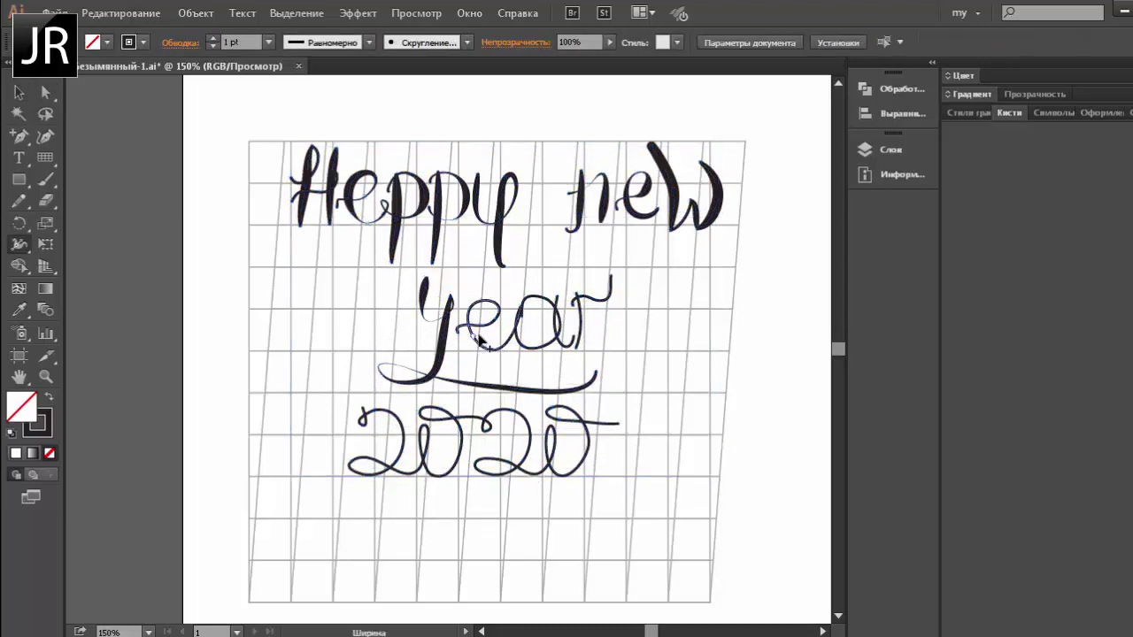
mouse_move(475, 336)
mouse_down()
mouse_move(487, 309)
mouse_move(523, 358)
mouse_up()
drag(485, 309, 506, 323)
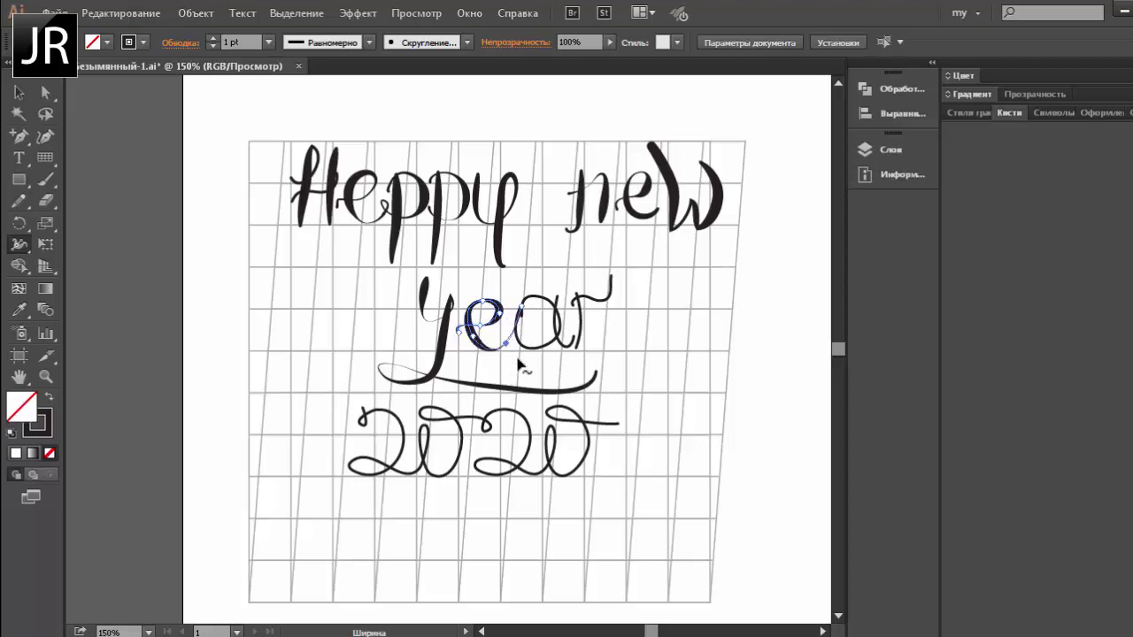
mouse_move(520, 320)
mouse_down()
mouse_move(567, 355)
mouse_move(596, 301)
mouse_up()
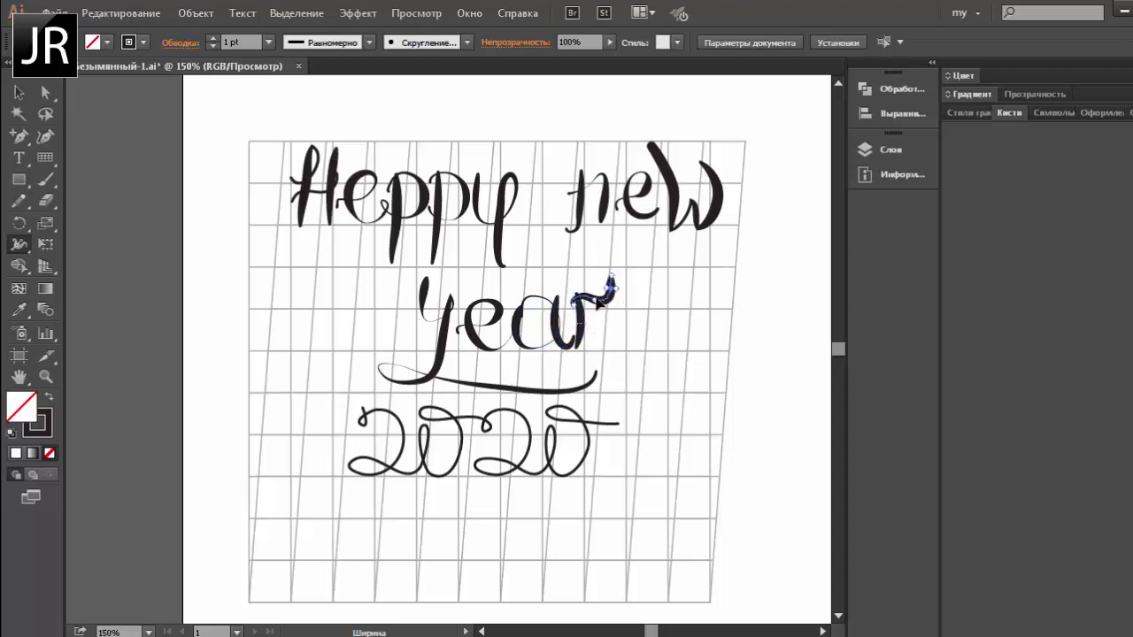
Step: Thicken the top of the a's left stroke, then zoom to 200% on the lettering
key(z)
drag(483, 291, 601, 377)
key(a)
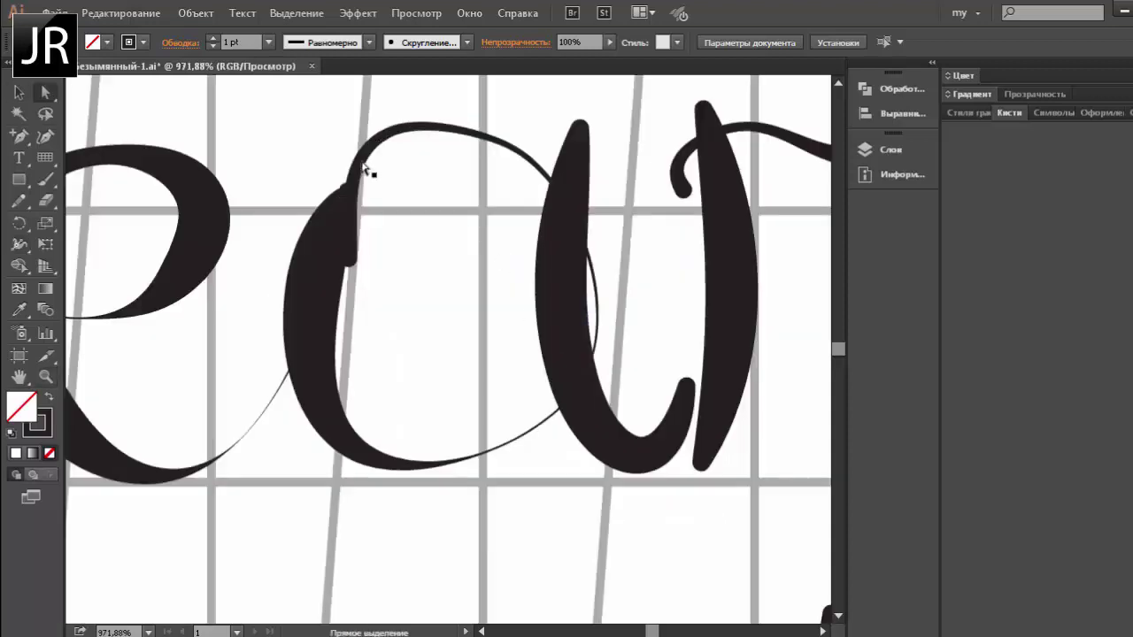
click(350, 191)
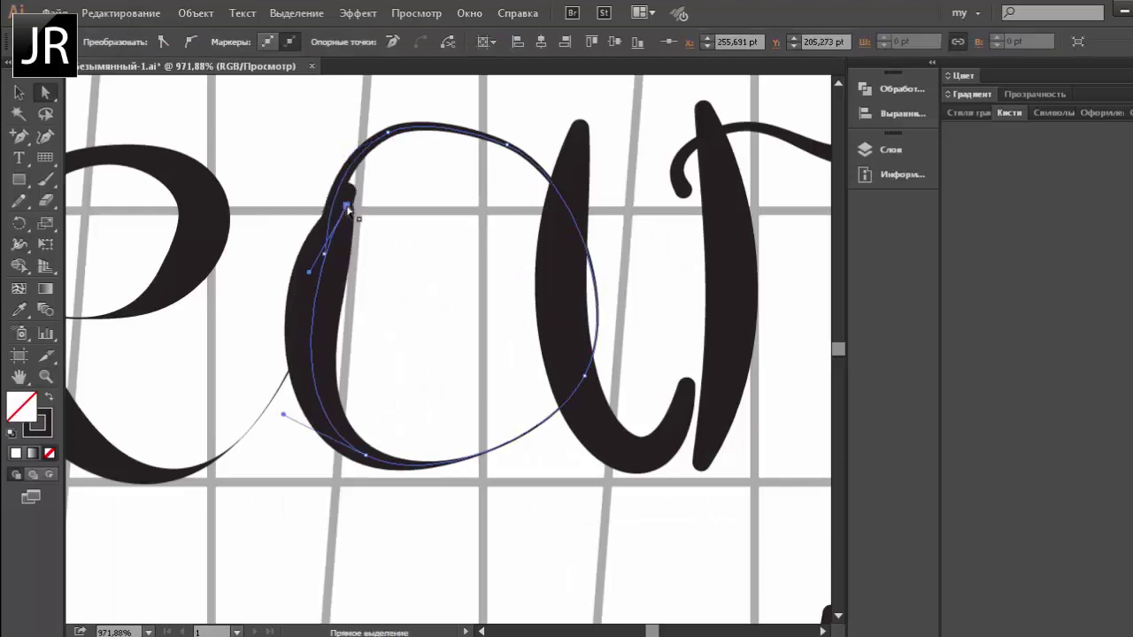
drag(347, 190, 370, 205)
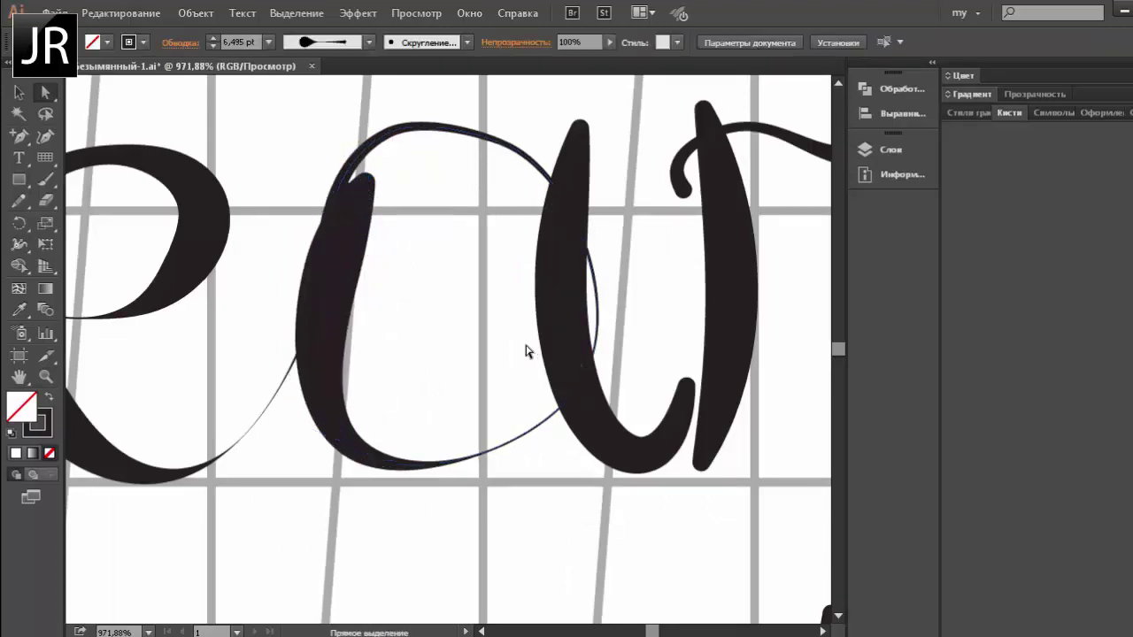
key(ctrl+0)
key(ctrl+plus)
key(ctrl+plus)
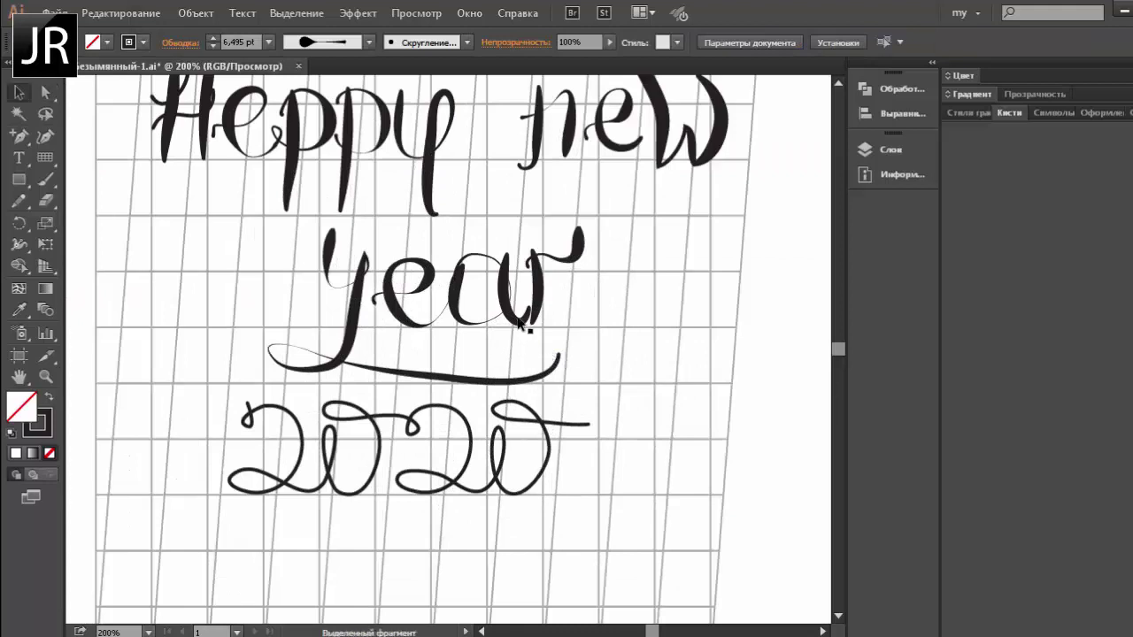
click(513, 314)
Step: Drag a lower anchor of the a up and to the left to reshape its curve
click(509, 310)
click(499, 292)
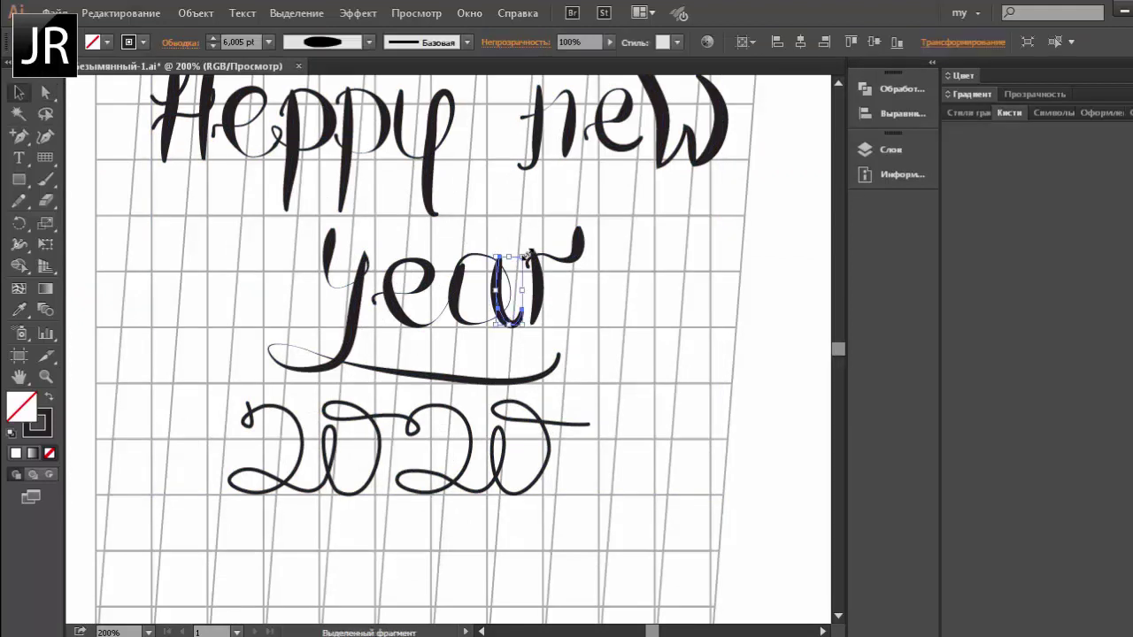
click(501, 280)
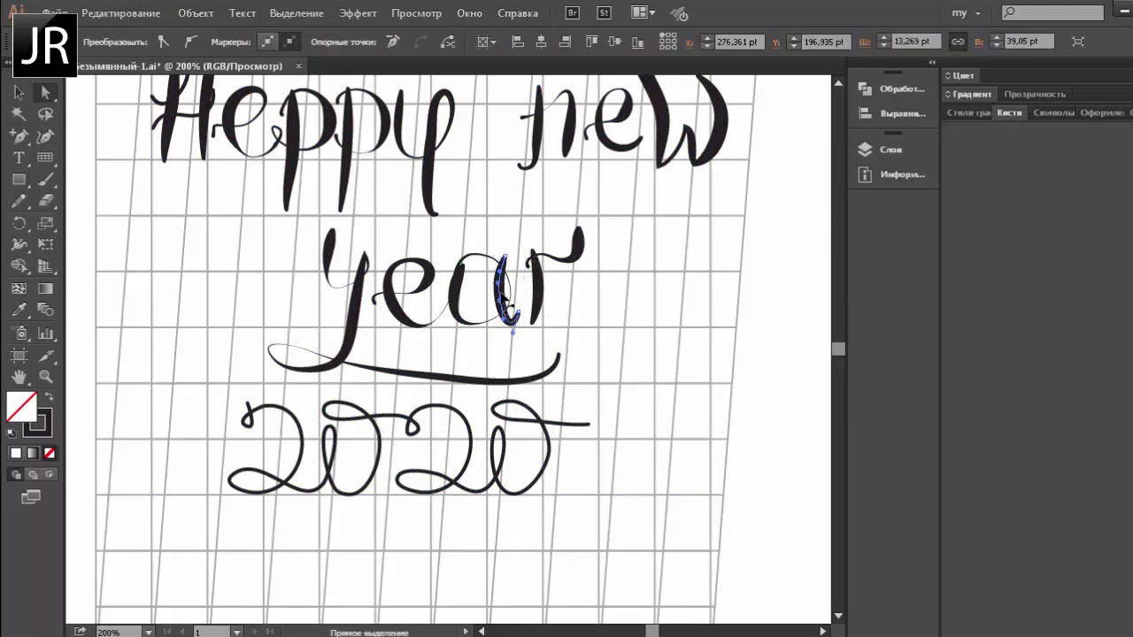
click(529, 334)
click(513, 320)
drag(517, 319, 503, 274)
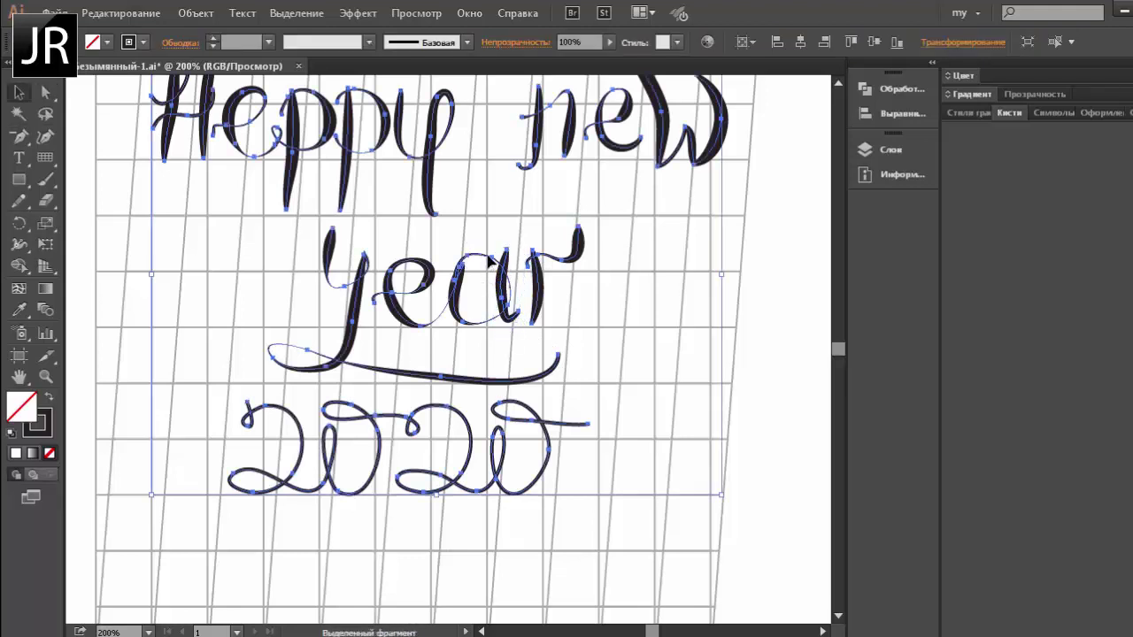
key(p)
key(a)
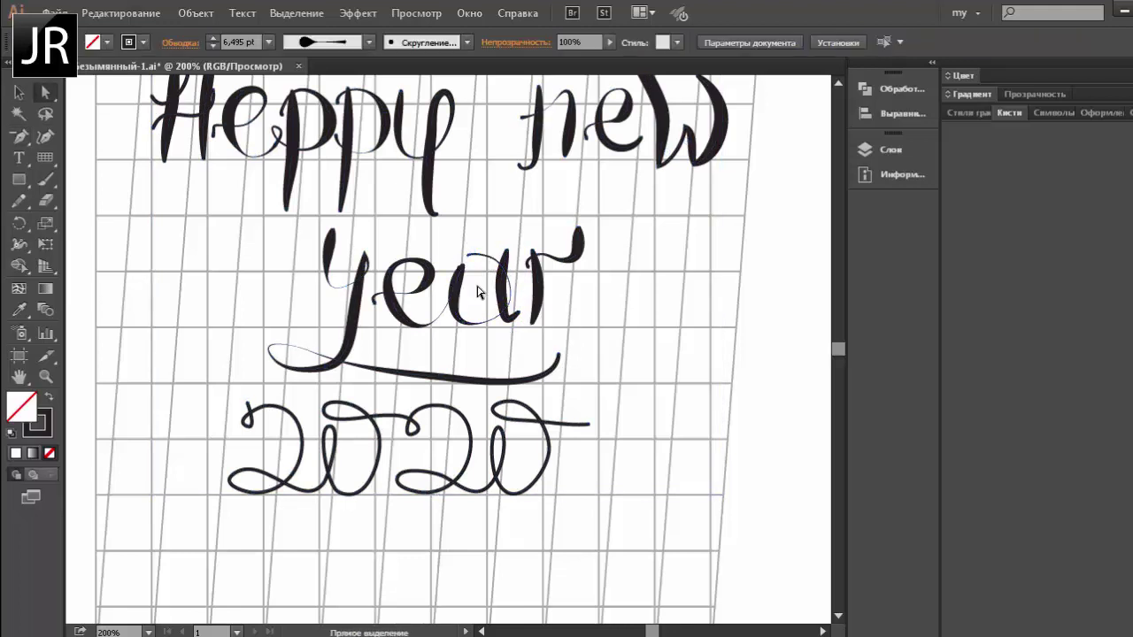
click(511, 301)
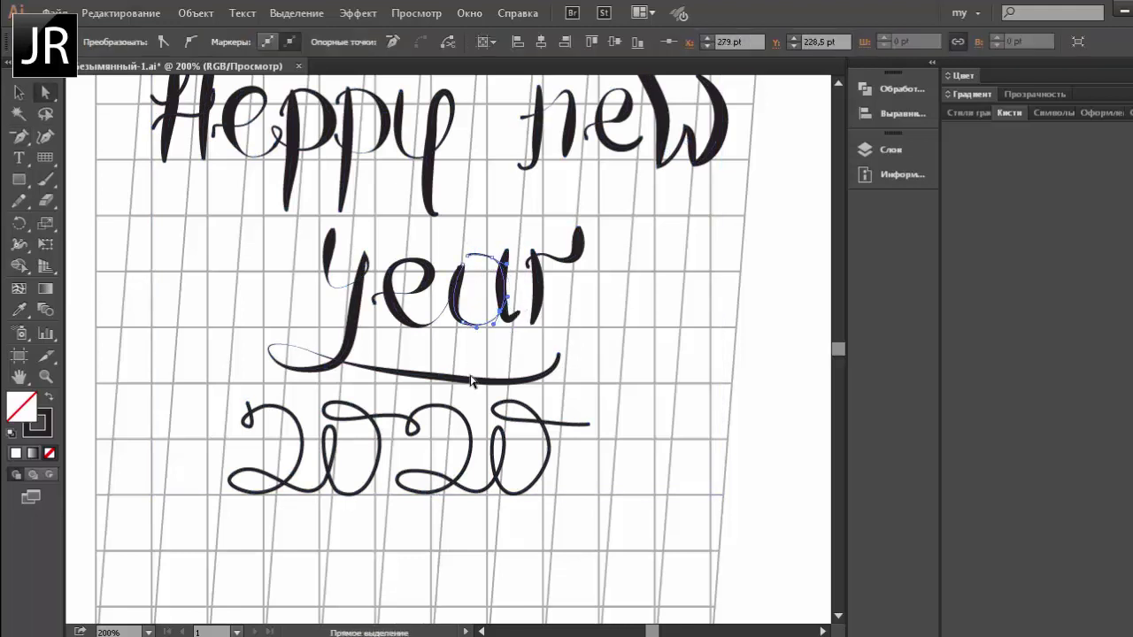
key(v)
key(a)
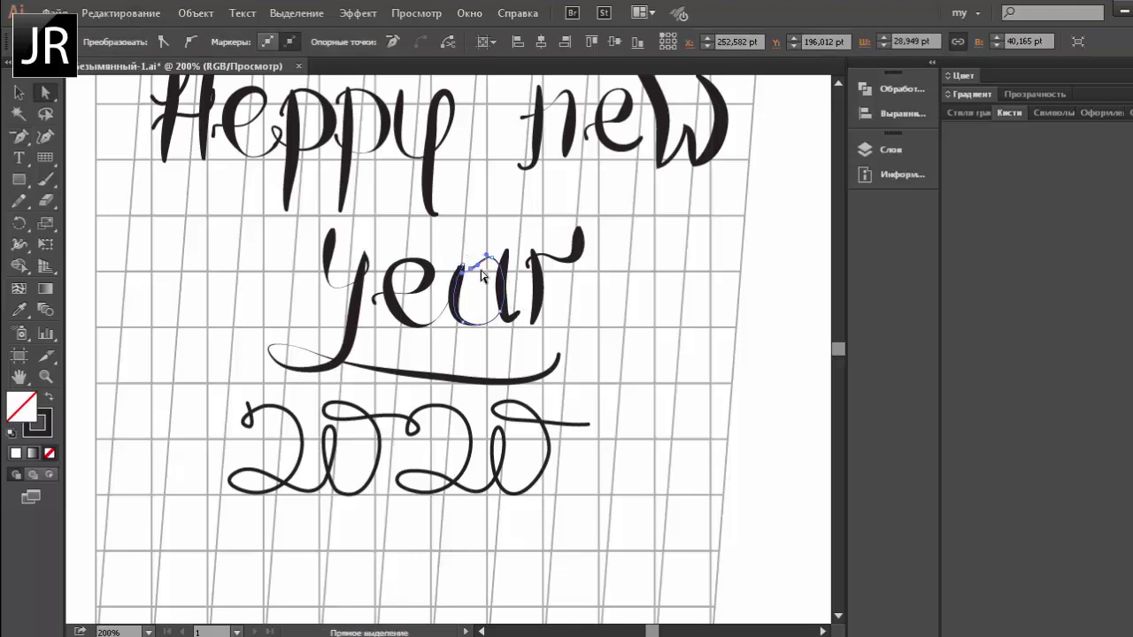
click(477, 272)
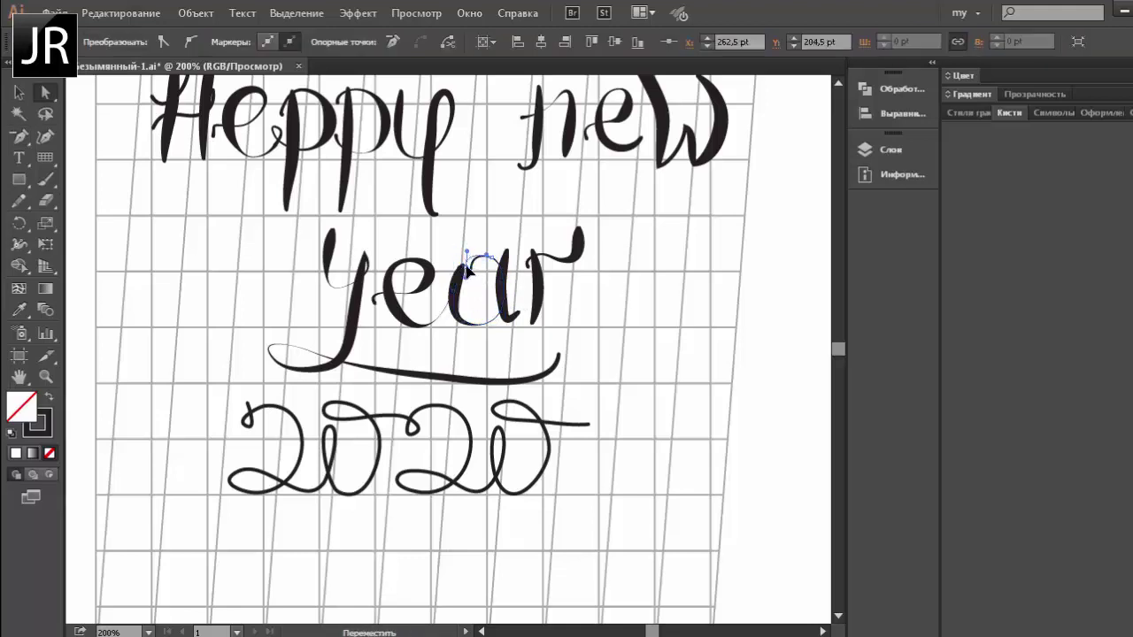
key(v)
key(shift+w)
Step: Thicken the swash under year and give the 2020 digits, including the final 0, variable widths
scroll(427, 385, down, 1)
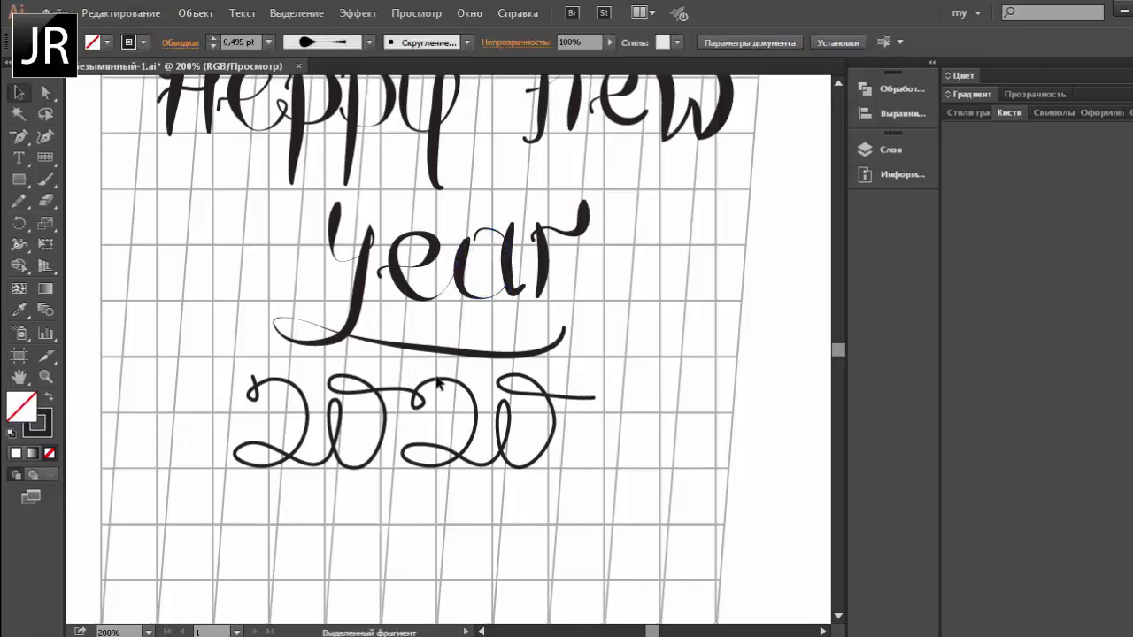
drag(438, 352, 443, 390)
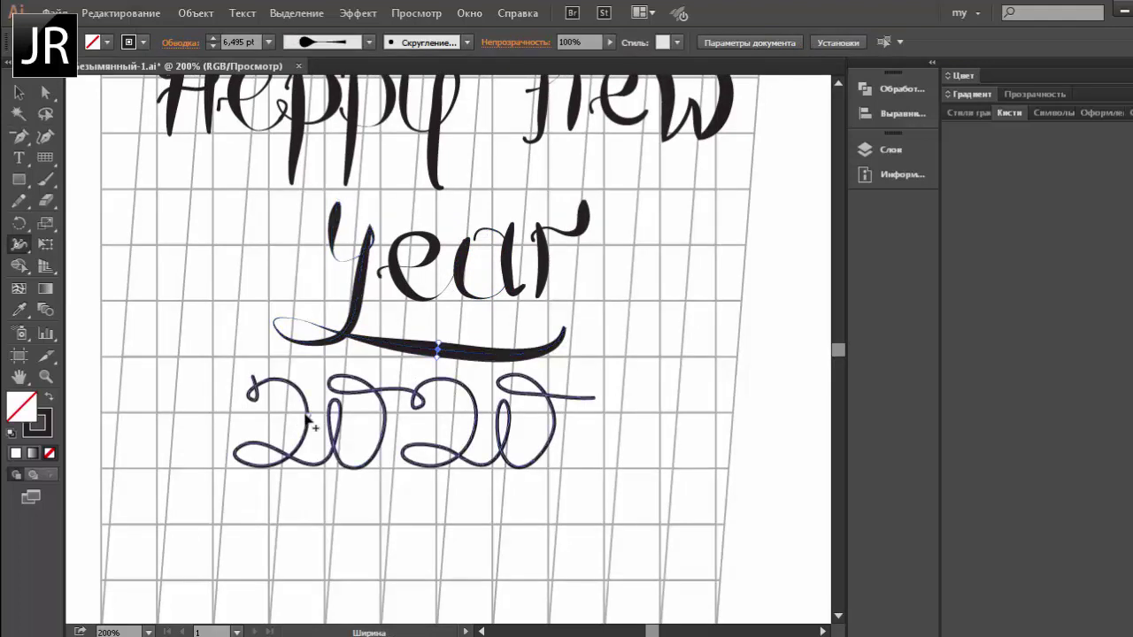
drag(307, 416, 288, 467)
drag(382, 431, 359, 427)
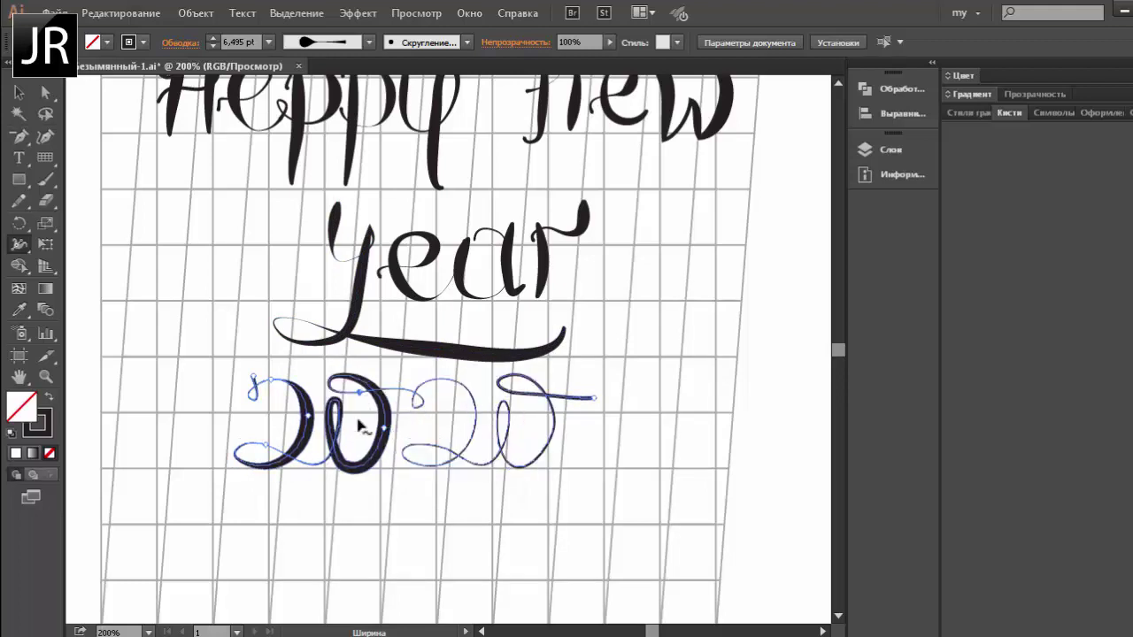
drag(474, 426, 481, 484)
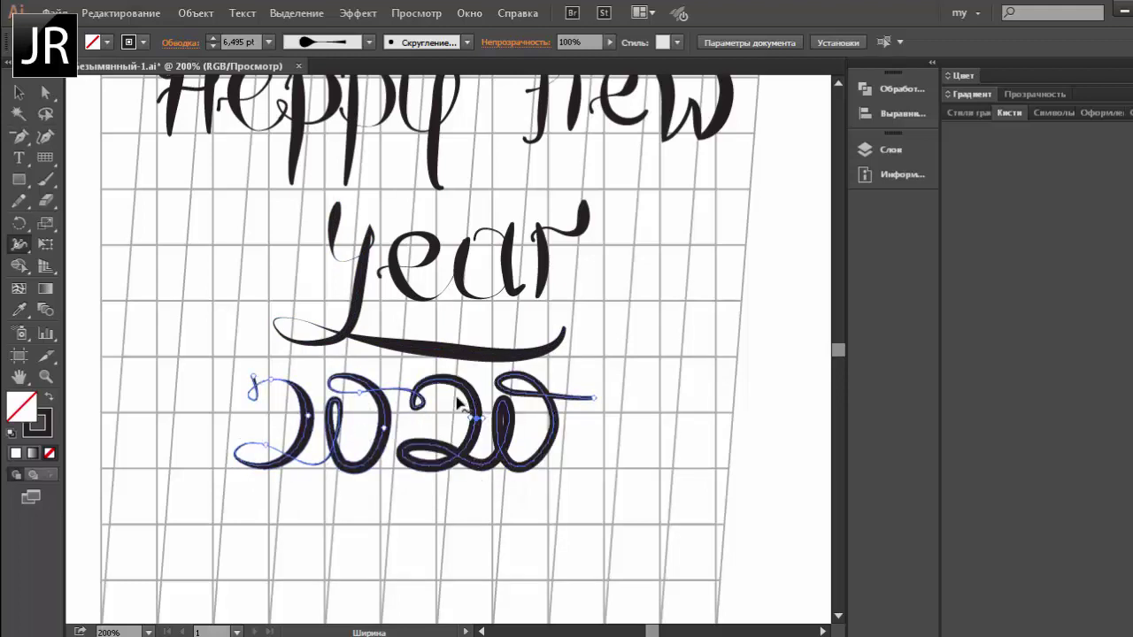
drag(447, 386, 431, 444)
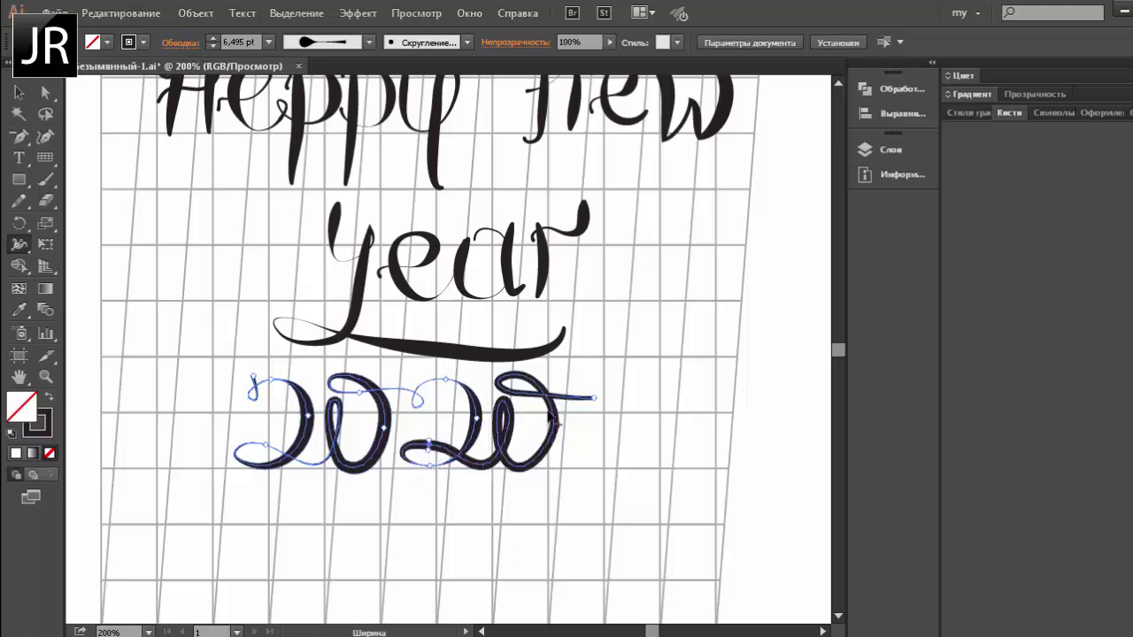
drag(554, 429, 558, 433)
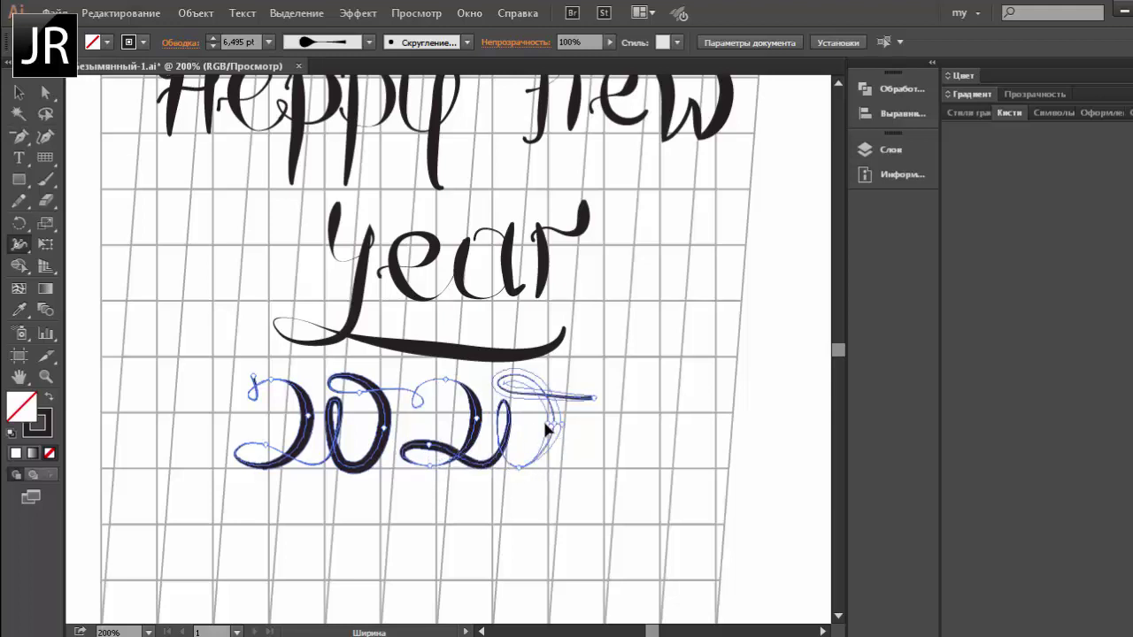
mouse_move(519, 381)
mouse_down()
mouse_move(527, 453)
mouse_move(475, 455)
mouse_up()
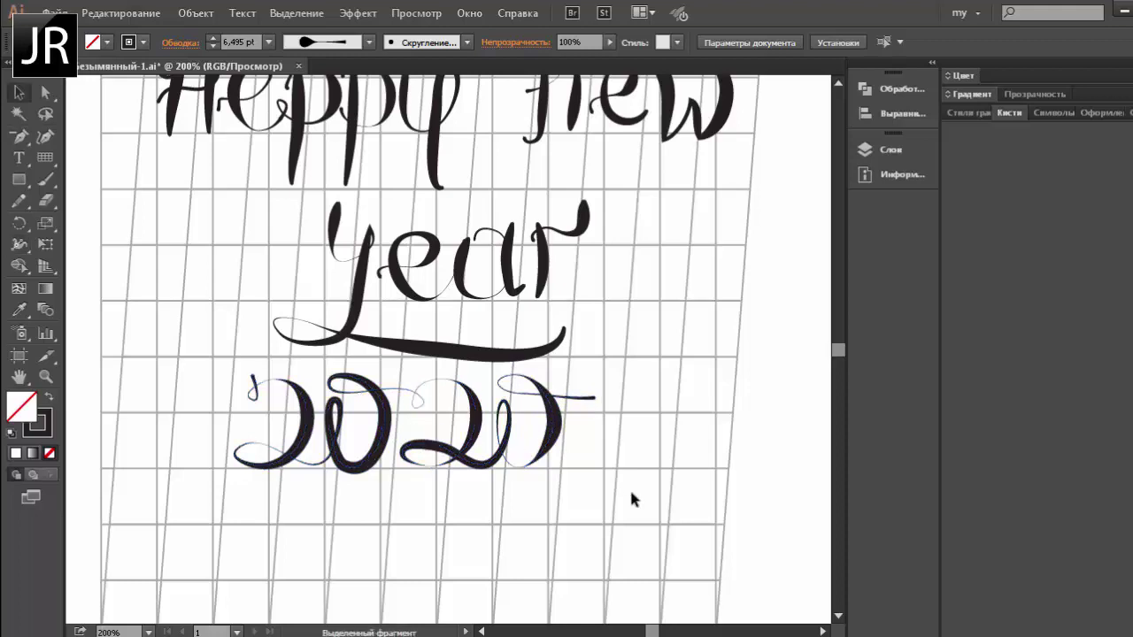
Step: Thin the bottom of the first 0 in 2020 and thicken its left side
key(a)
key(ctrl+a)
key(shift+w)
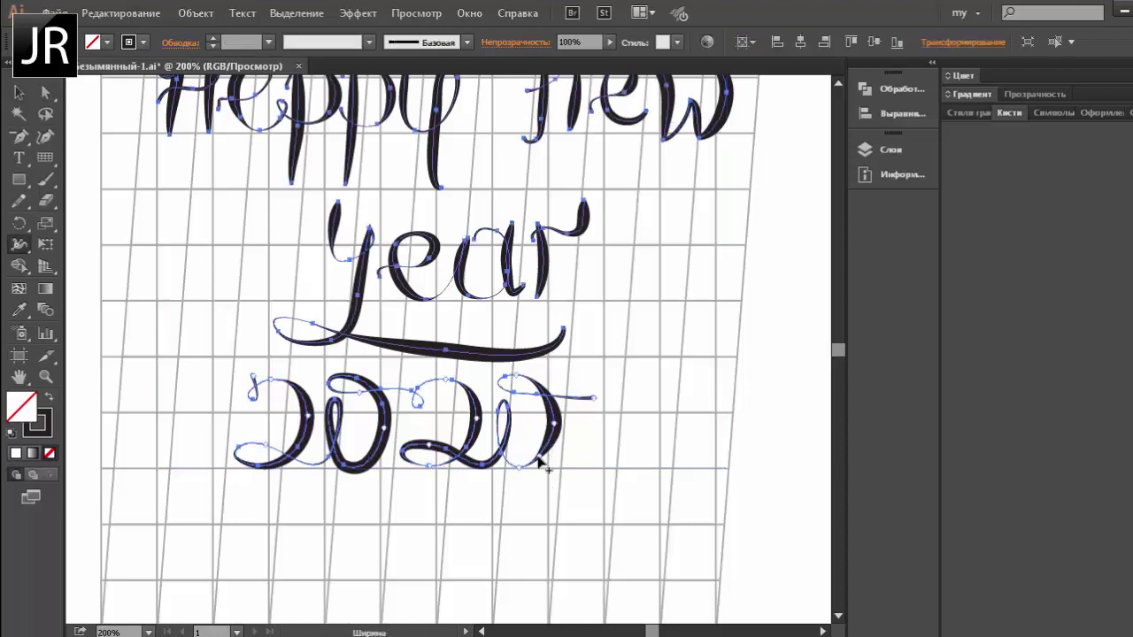
drag(365, 478, 390, 491)
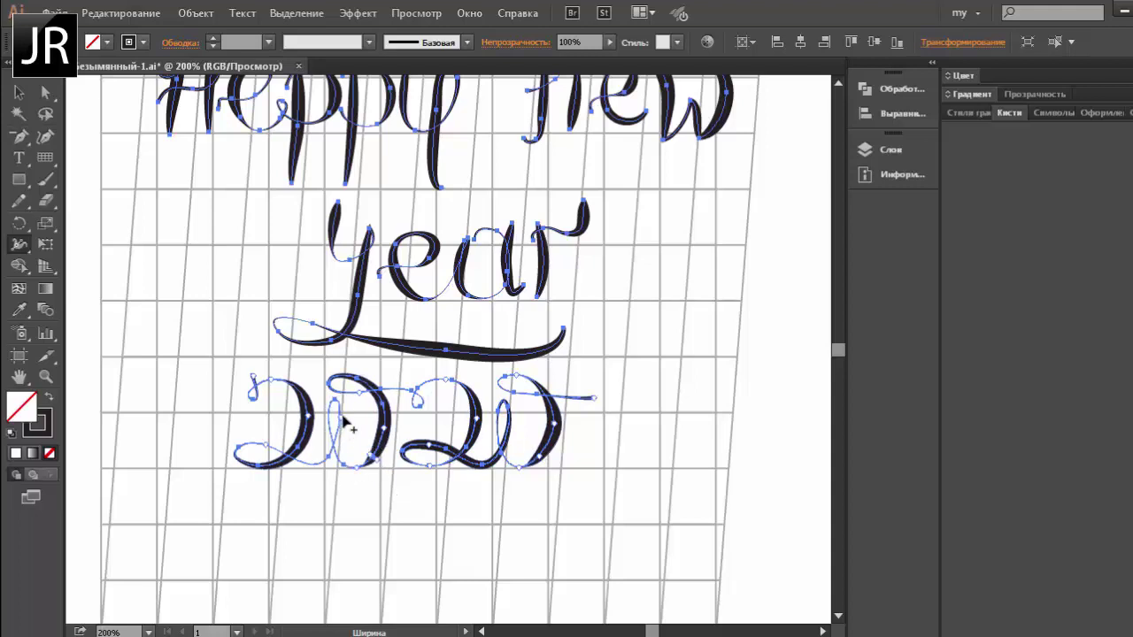
drag(345, 425, 365, 441)
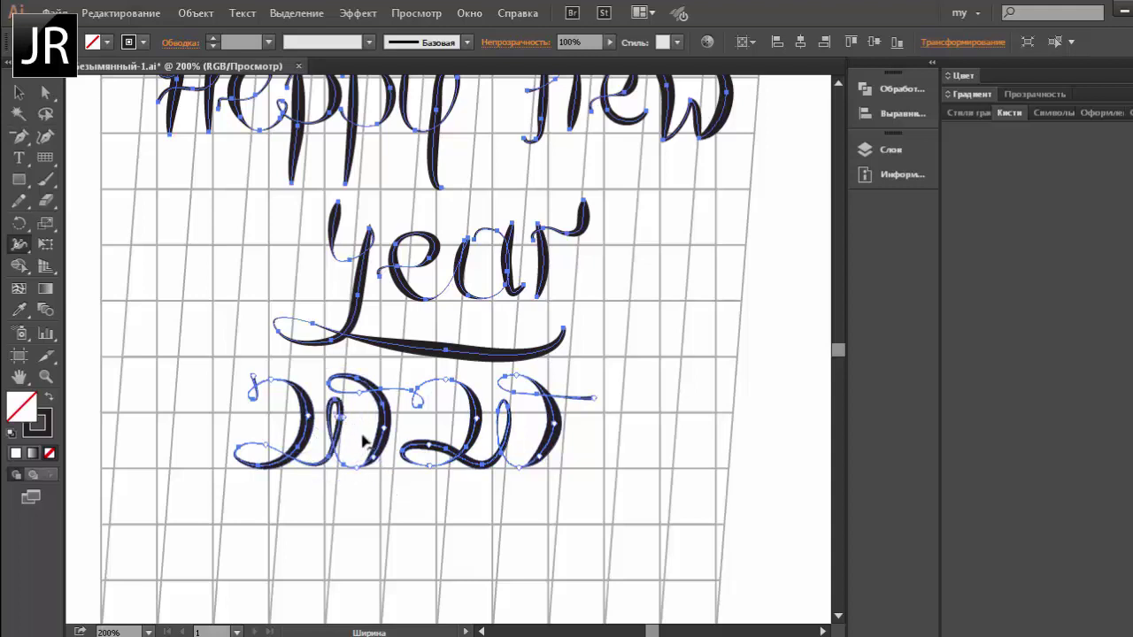
key(v)
click(375, 475)
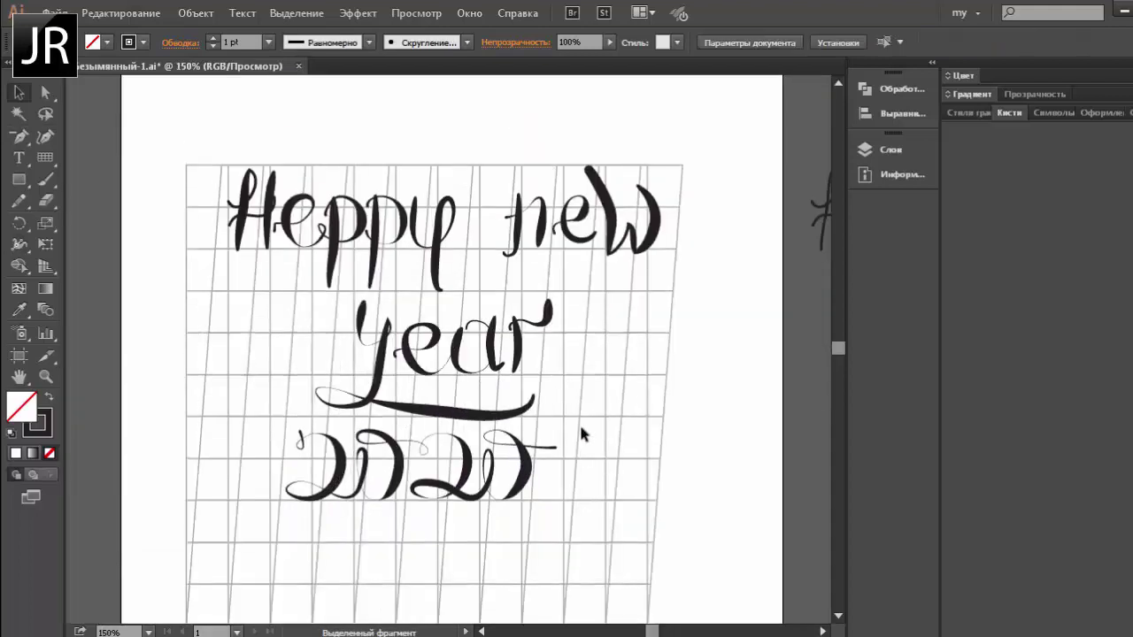
Step: Move an anchor on a Heppy stroke and isolate the lettering group for editing
key(a)
click(330, 297)
drag(330, 295, 323, 281)
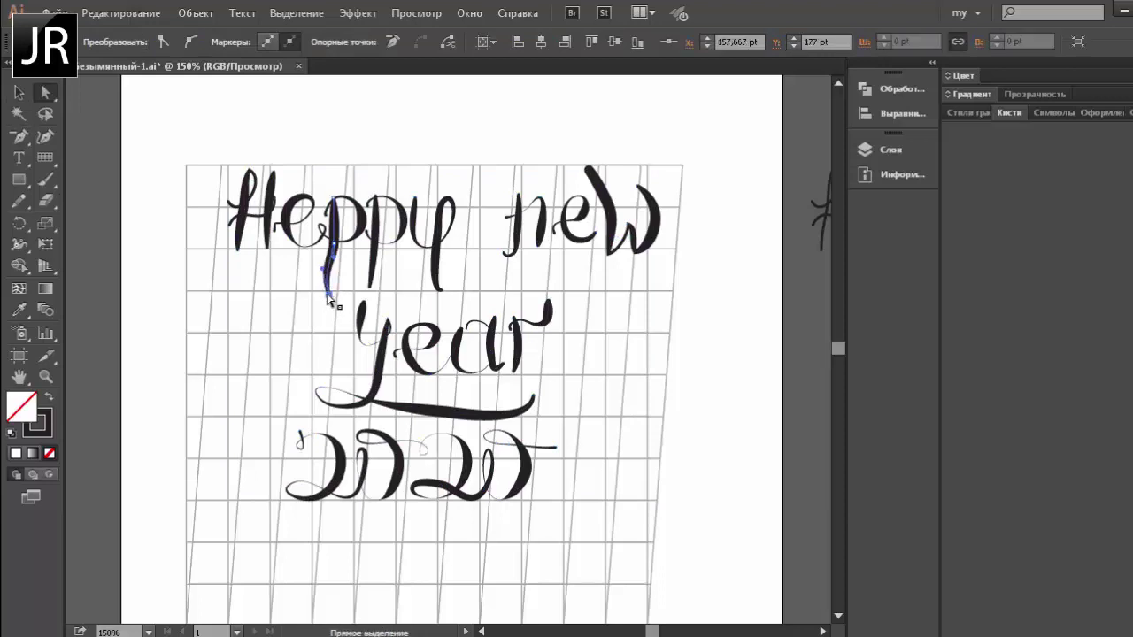
click(313, 316)
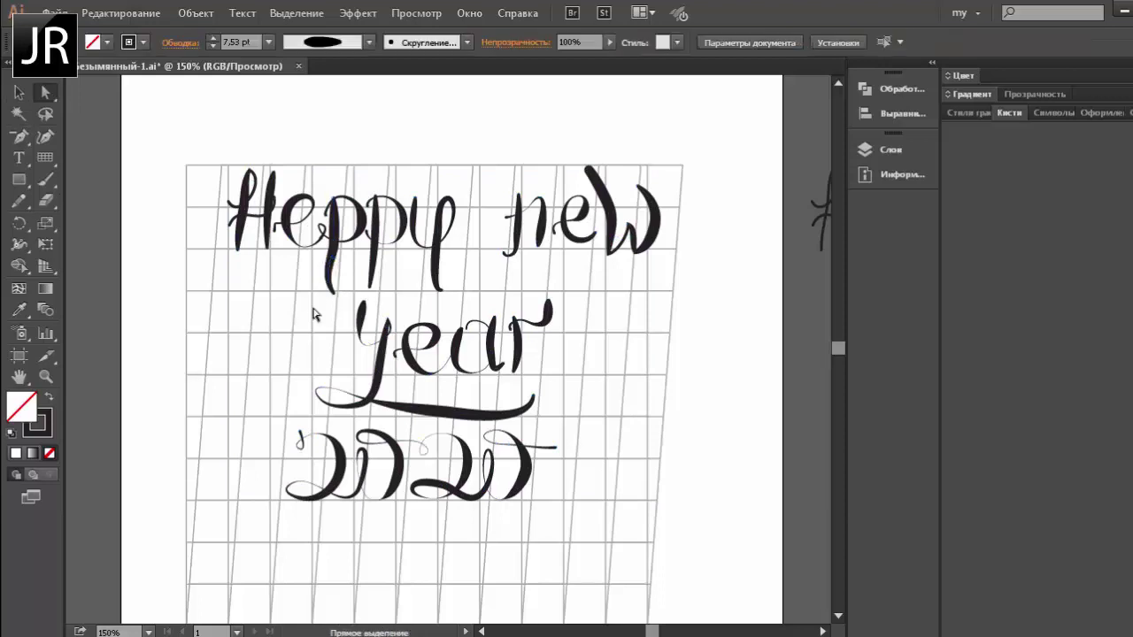
click(376, 292)
click(372, 276)
right_click(370, 259)
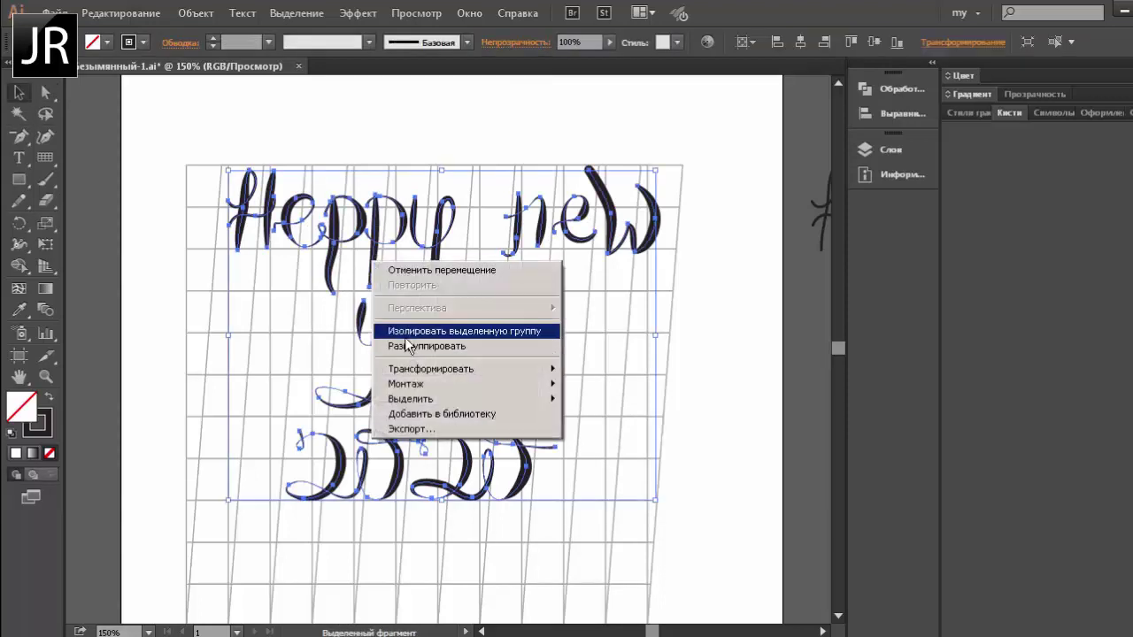
click(442, 329)
Step: Delete the second p's descender and rework its anchors so the word reads 'Heppy'
key(Delete)
key(a)
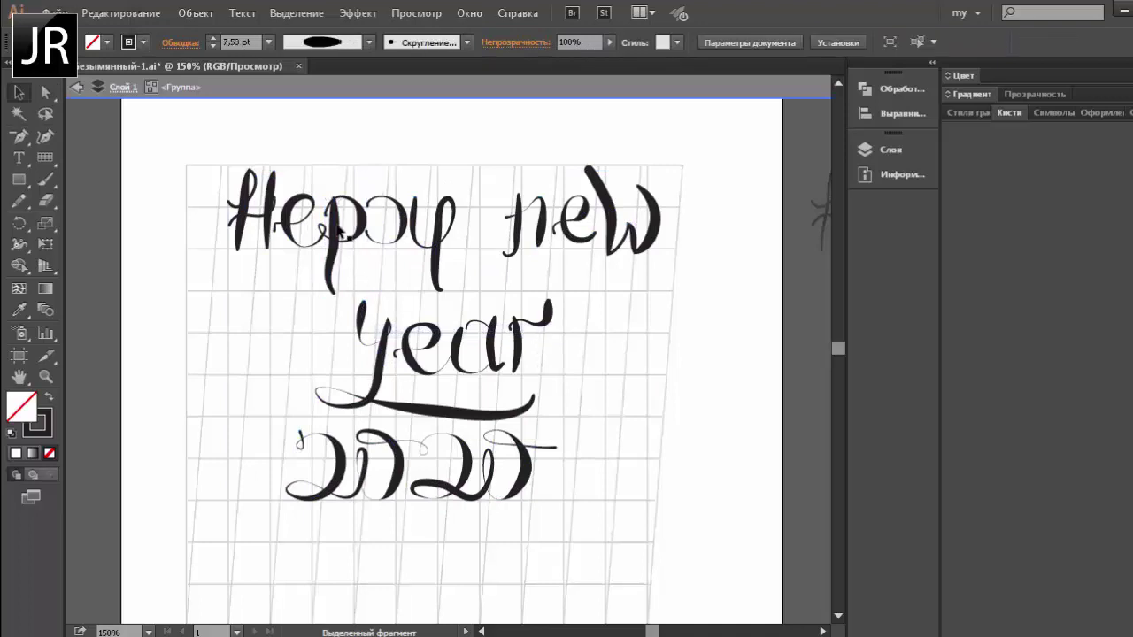
click(341, 214)
key(p)
click(335, 248)
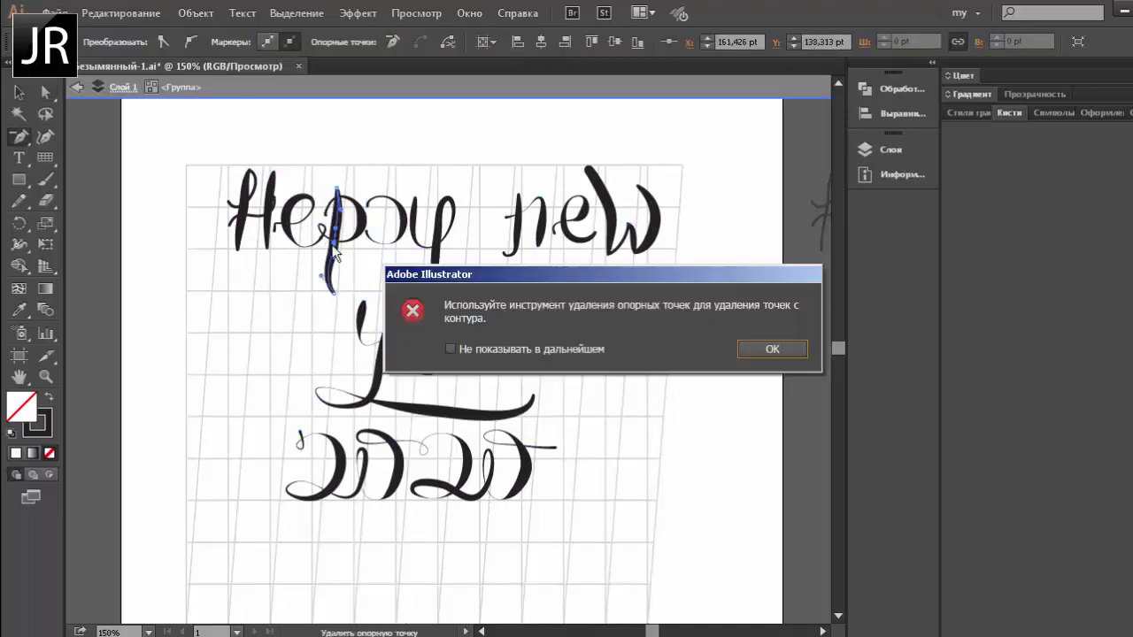
key(Return)
key(v)
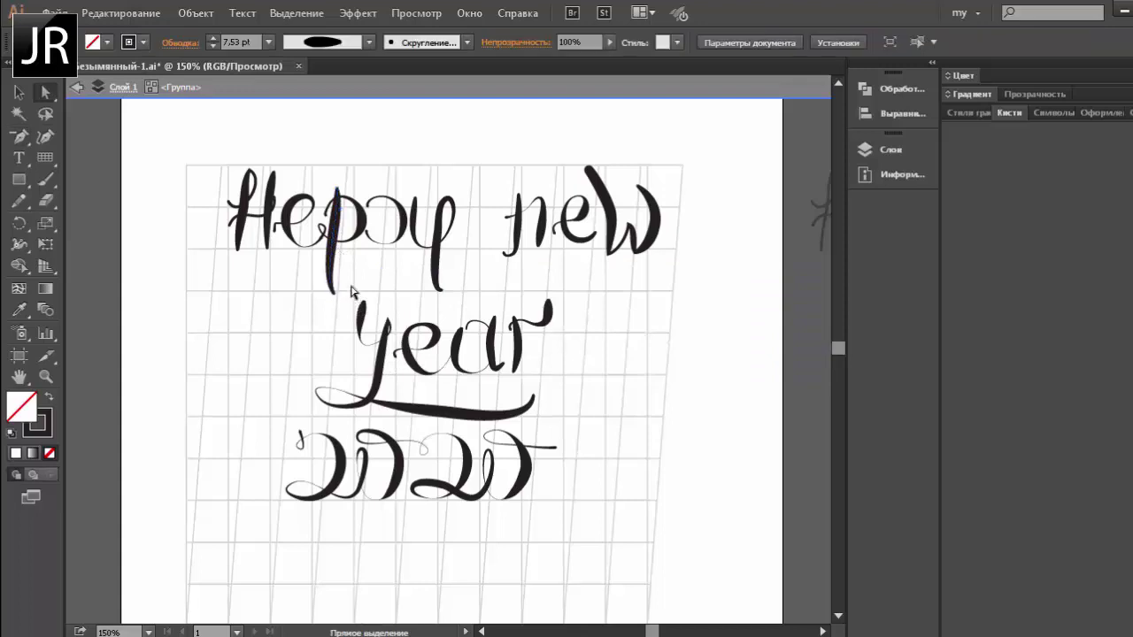
key(Escape)
right_click(340, 254)
click(380, 317)
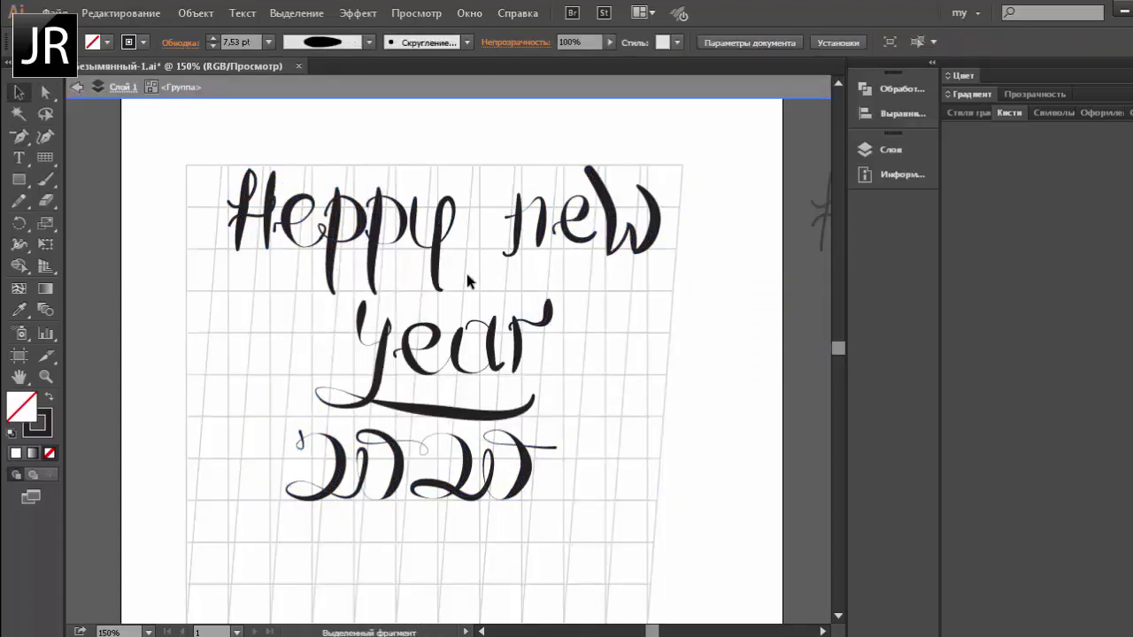
key(Escape)
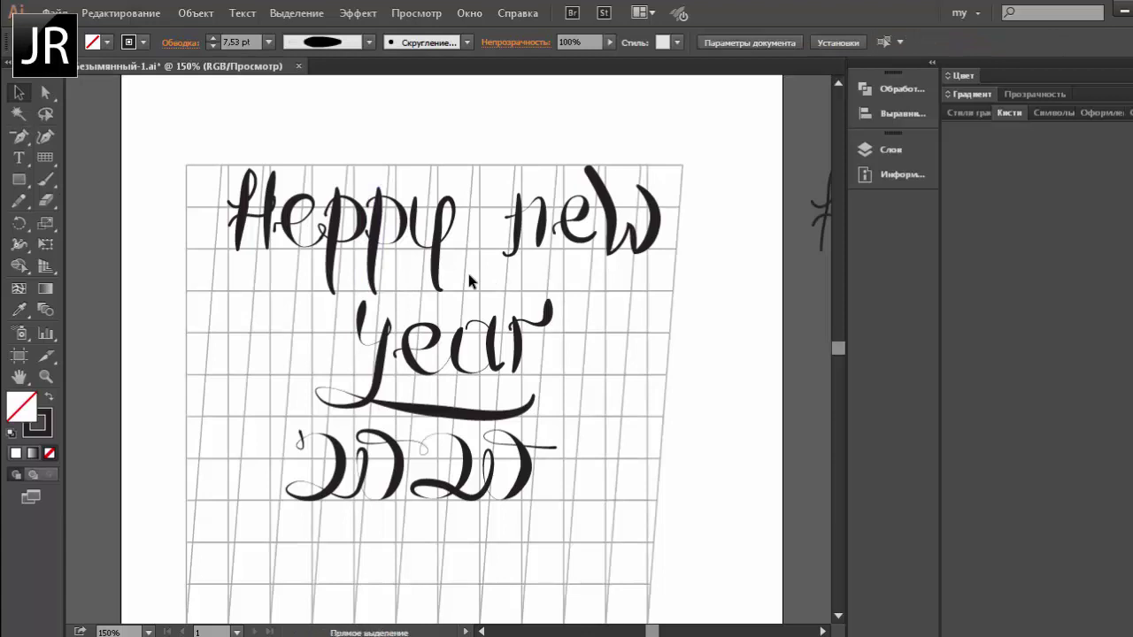
Step: Save the file and nudge 2020 slightly right and down
key(ctrl+s)
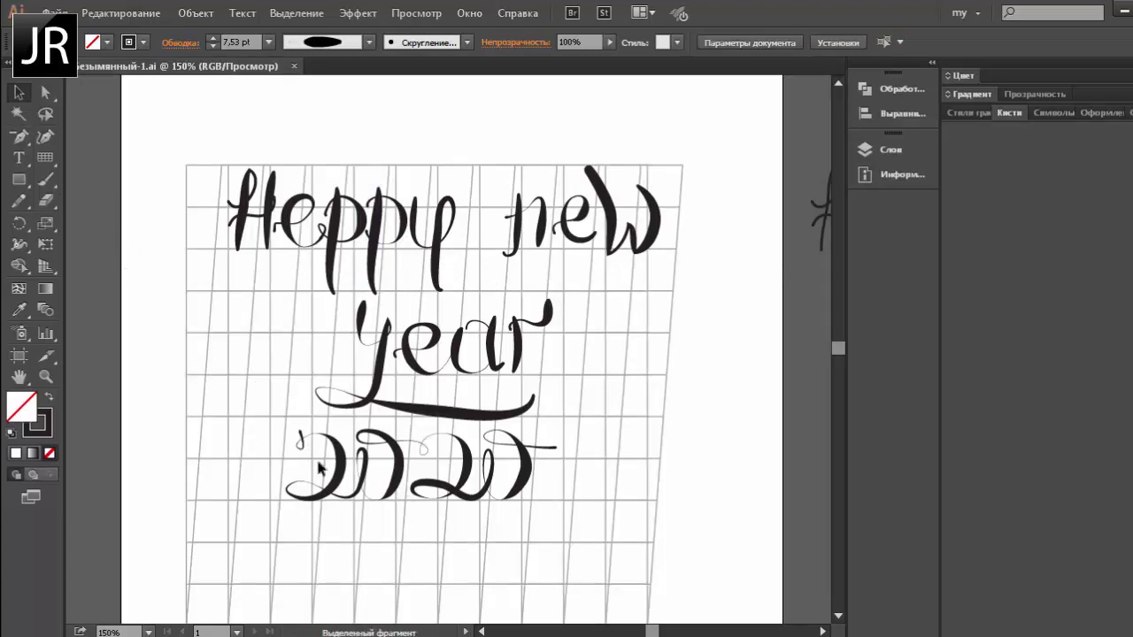
click(516, 532)
right_click(513, 508)
click(569, 440)
click(401, 494)
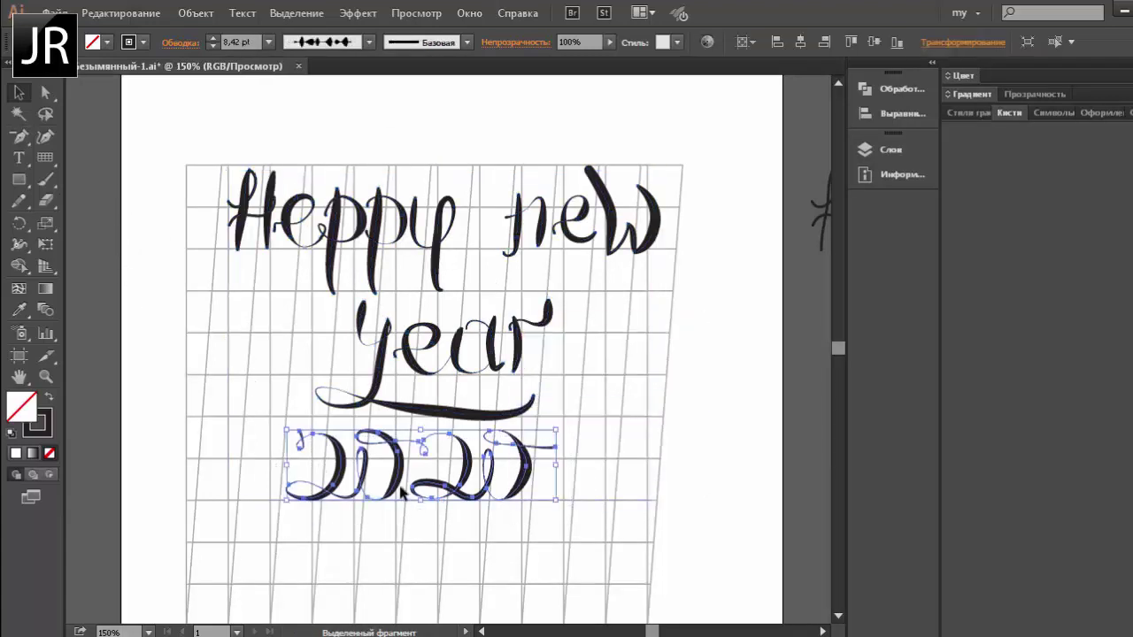
drag(401, 493, 415, 500)
click(389, 345)
click(575, 221)
drag(223, 133, 442, 261)
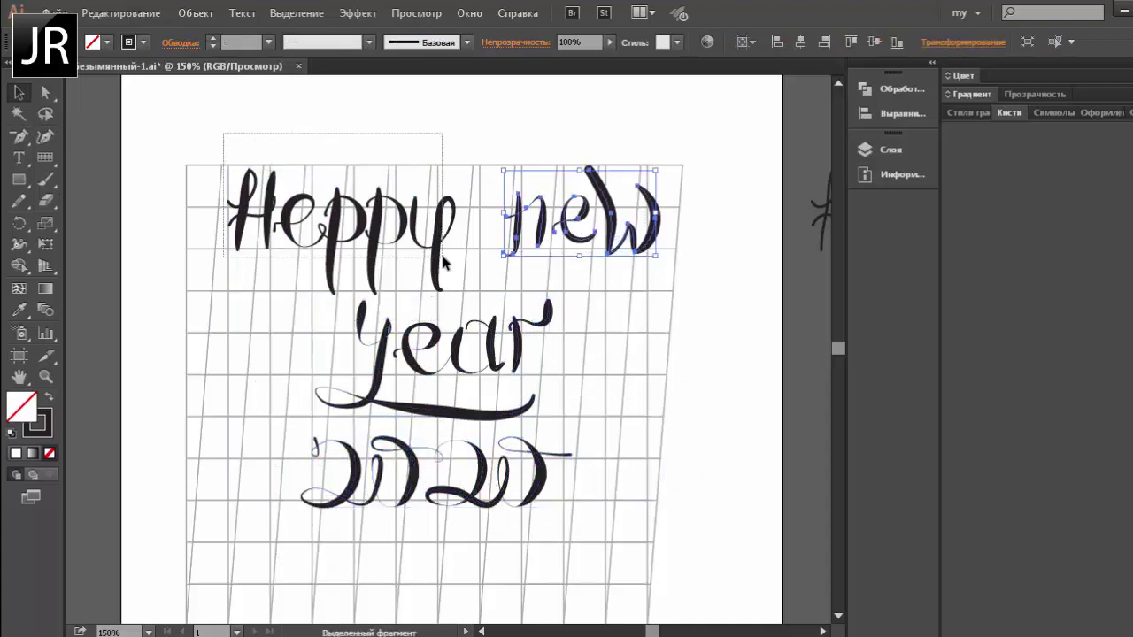
Step: Draw pencil flourishes above Heppy, between Heppy and new, and under year
key(n)
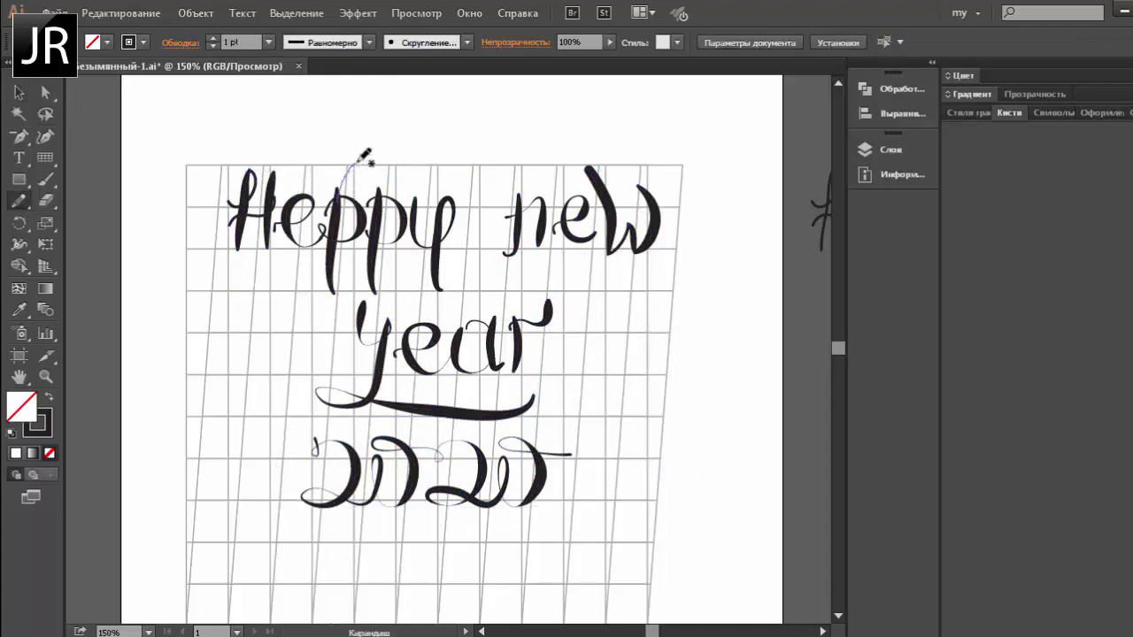
drag(361, 160, 467, 165)
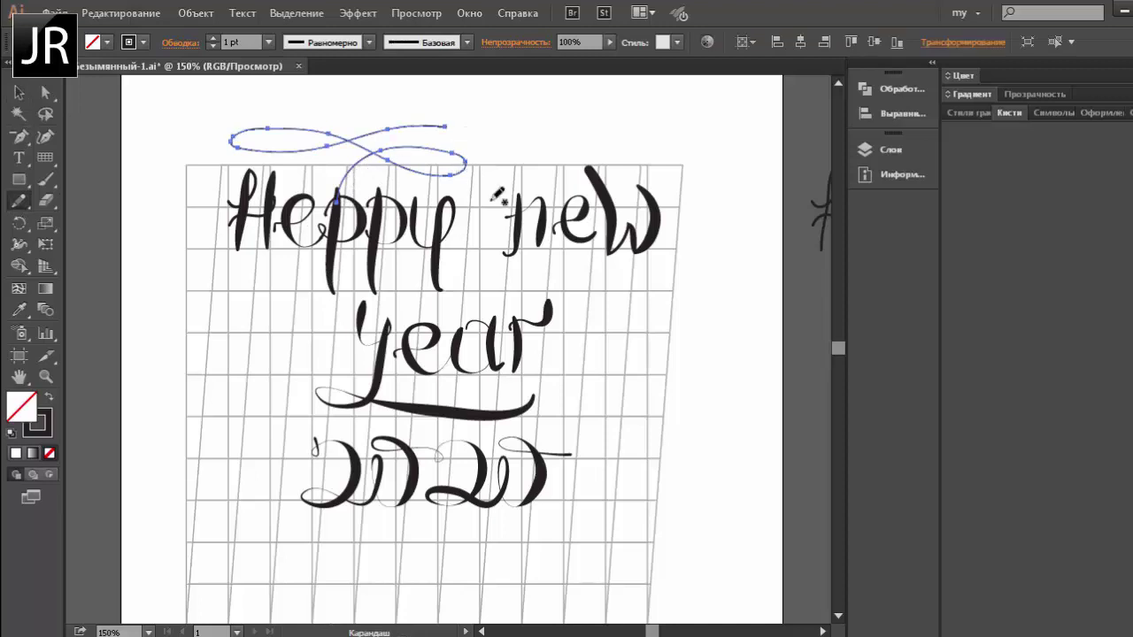
mouse_move(626, 209)
mouse_down()
mouse_move(550, 131)
mouse_move(529, 230)
mouse_move(470, 279)
mouse_up()
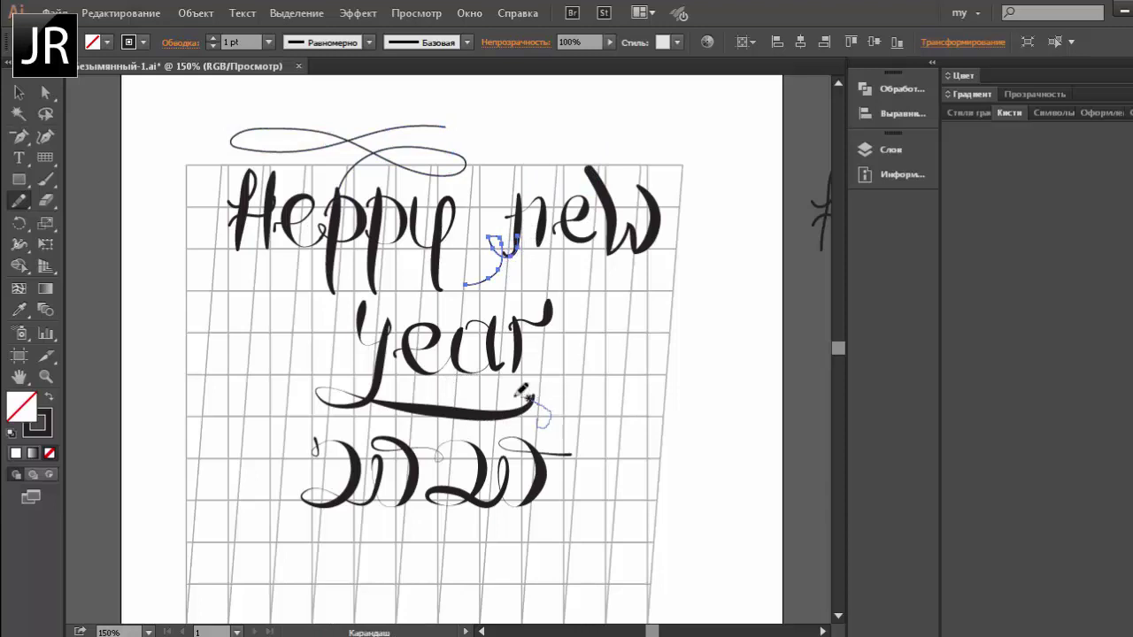
drag(392, 393, 311, 363)
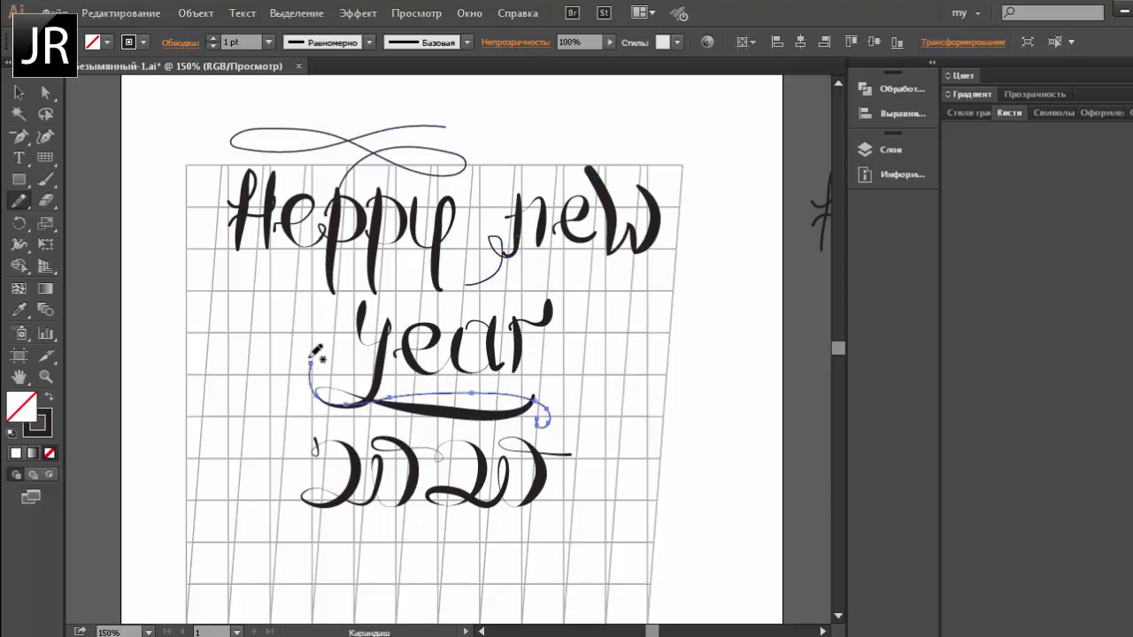
Step: Nudge the swash under year slightly into place and check it against 2020
key(v)
click(496, 429)
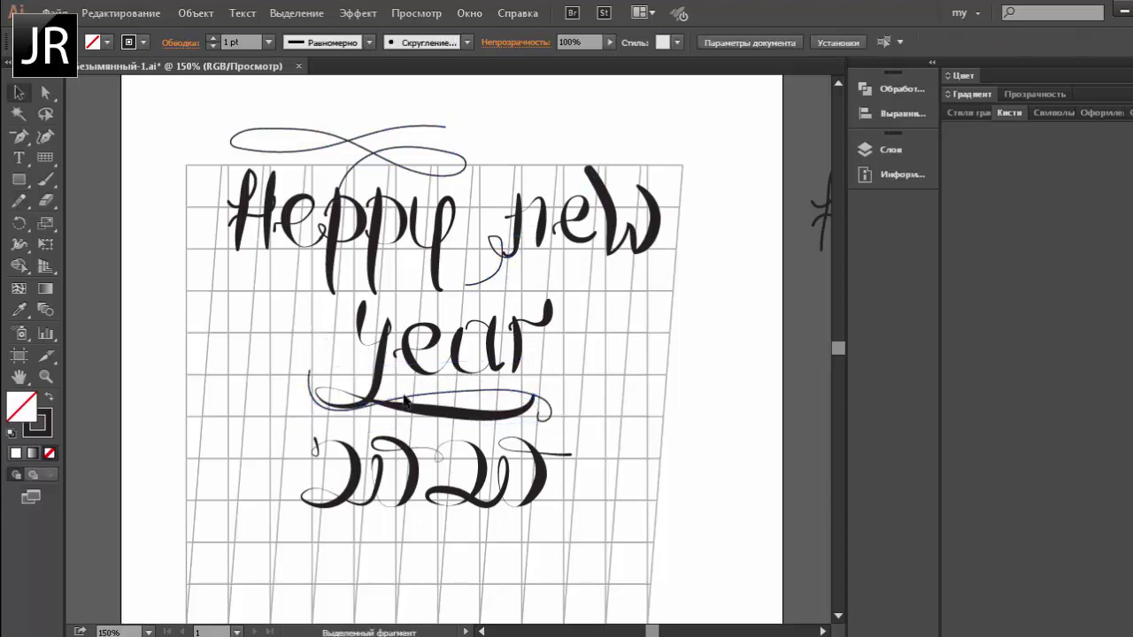
drag(407, 403, 420, 434)
click(615, 438)
click(541, 409)
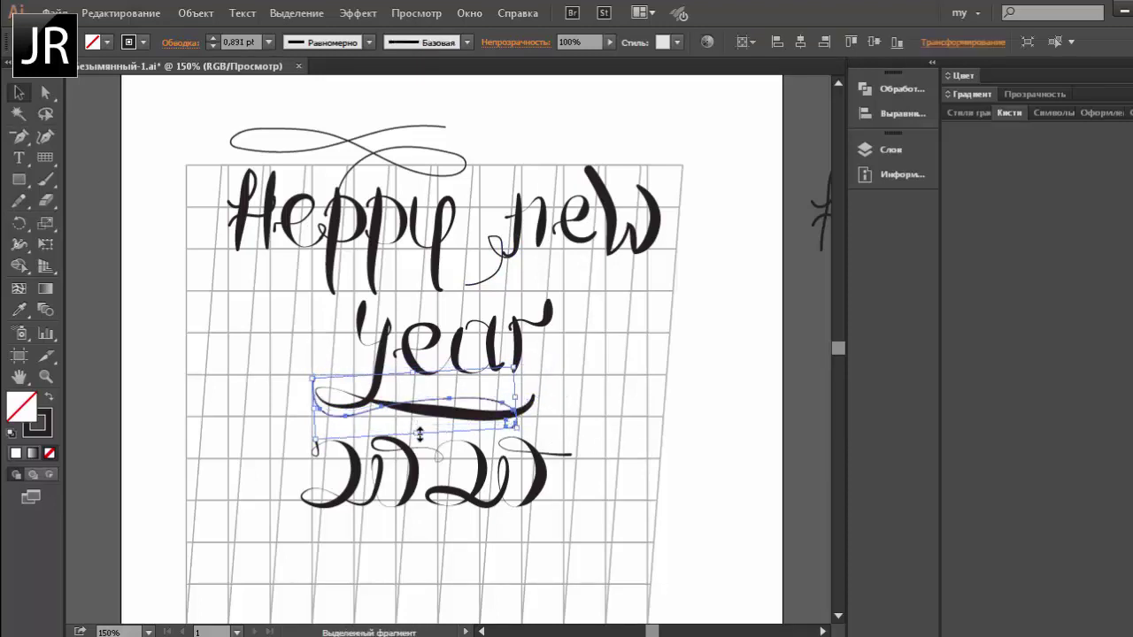
click(574, 431)
click(347, 422)
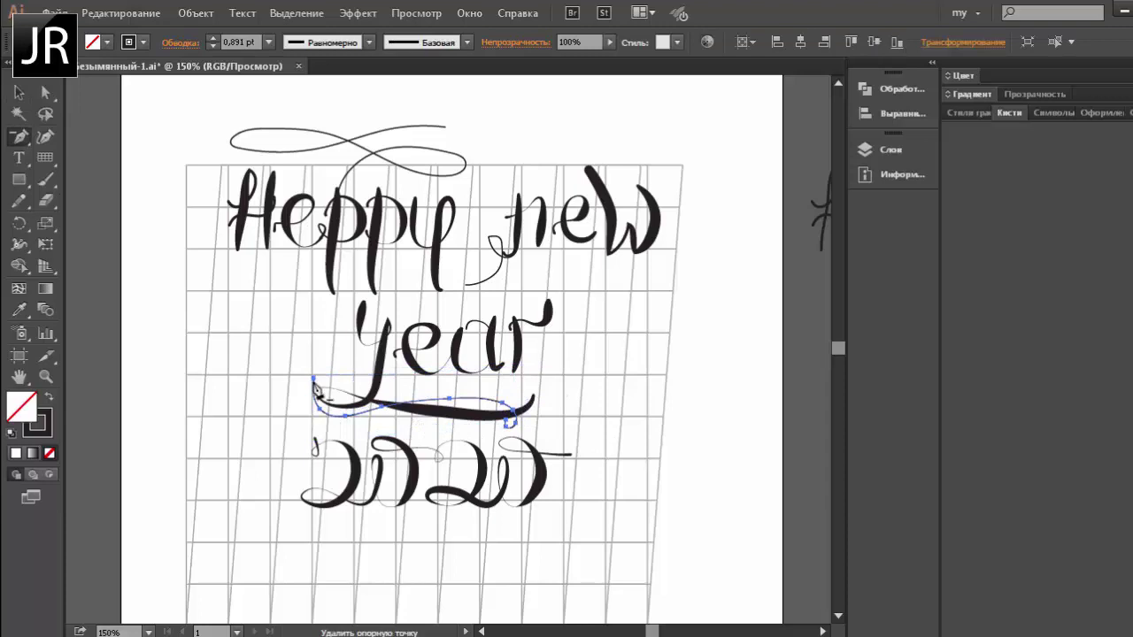
click(248, 378)
click(449, 518)
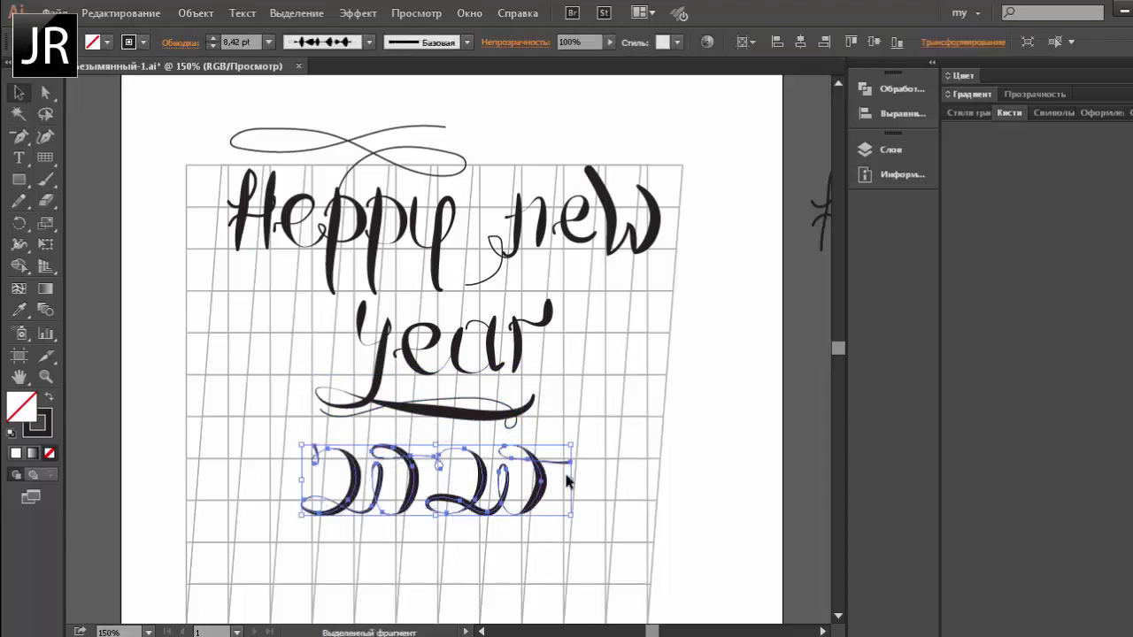
click(587, 384)
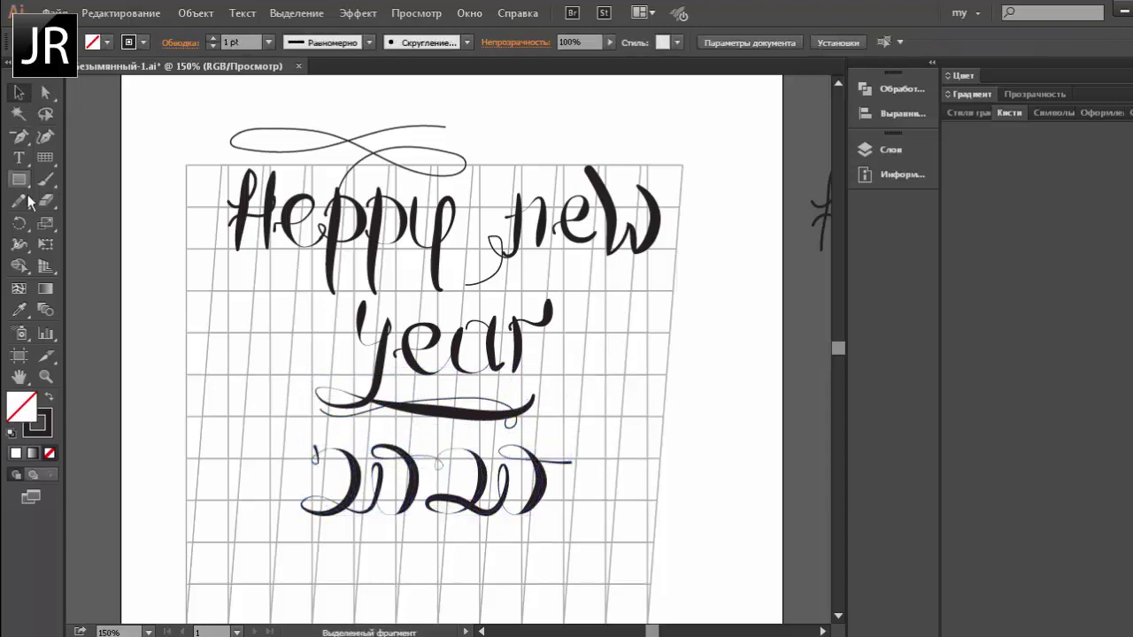
Step: Draw a looping flourish below 2020
key(n)
scroll(274, 400, down, 1)
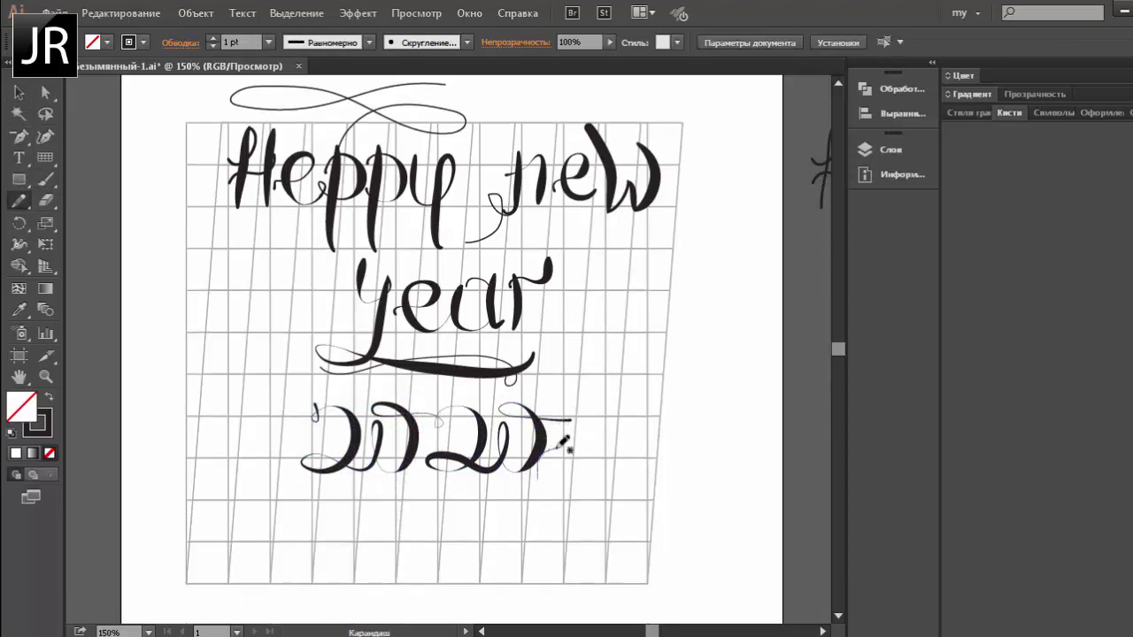
drag(301, 497, 557, 522)
key(ctrl+z)
mouse_move(304, 495)
mouse_down()
mouse_move(548, 520)
mouse_move(364, 514)
mouse_move(557, 524)
mouse_up()
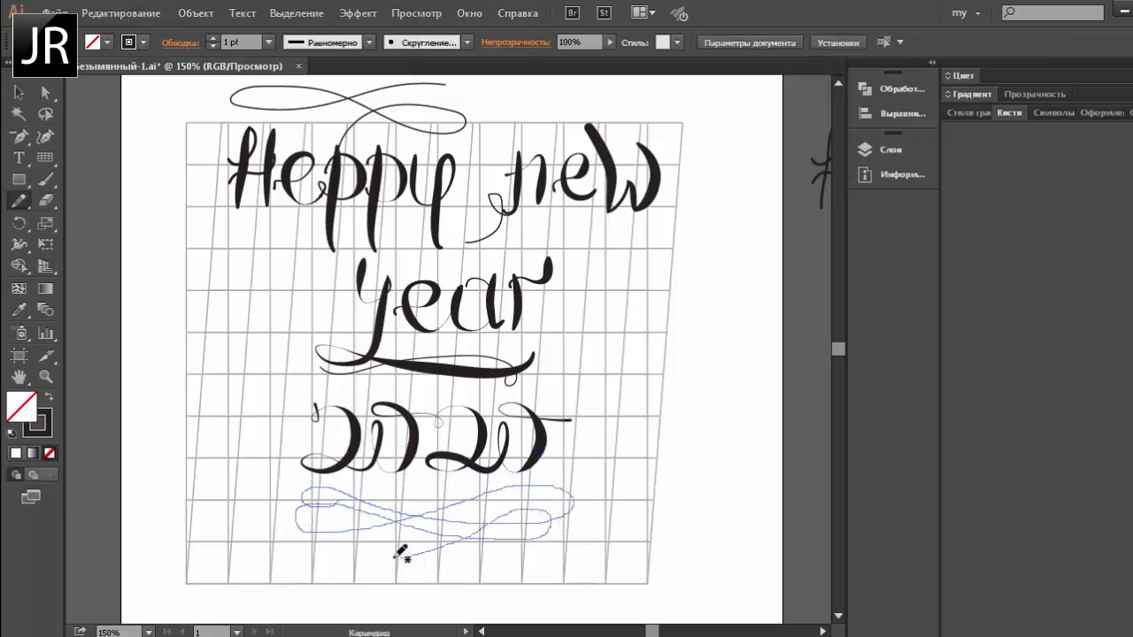
drag(400, 552, 372, 550)
Step: Thicken the left loop of the flourish above Heppy
key(a)
click(320, 507)
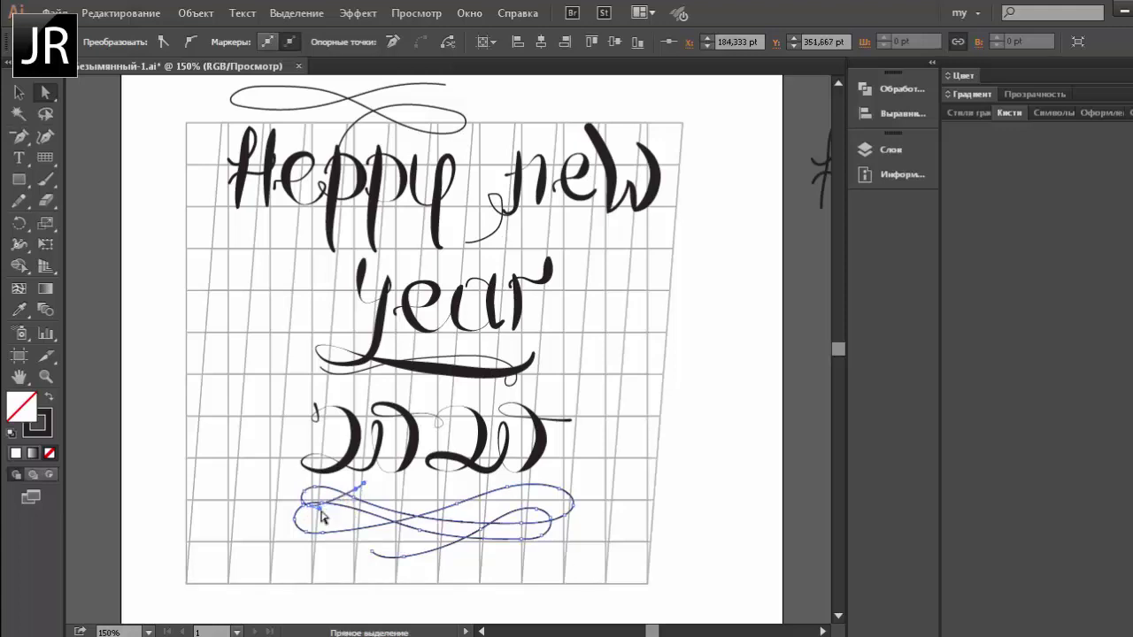
click(425, 500)
click(18, 94)
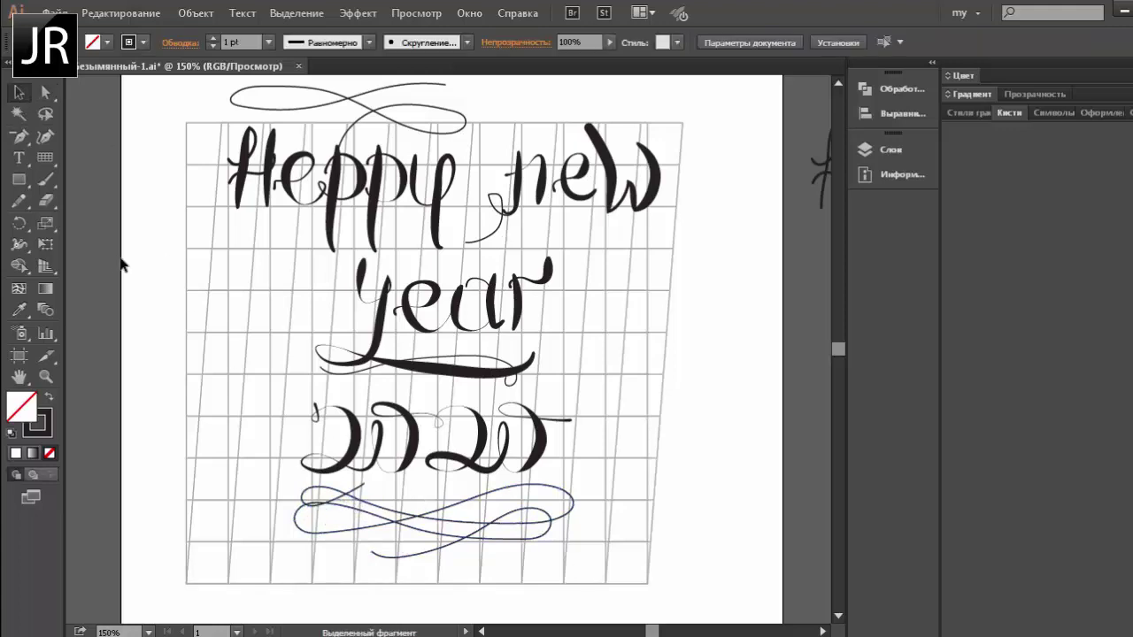
click(19, 244)
mouse_move(285, 93)
mouse_down()
mouse_move(252, 107)
mouse_move(440, 142)
mouse_move(411, 133)
mouse_up()
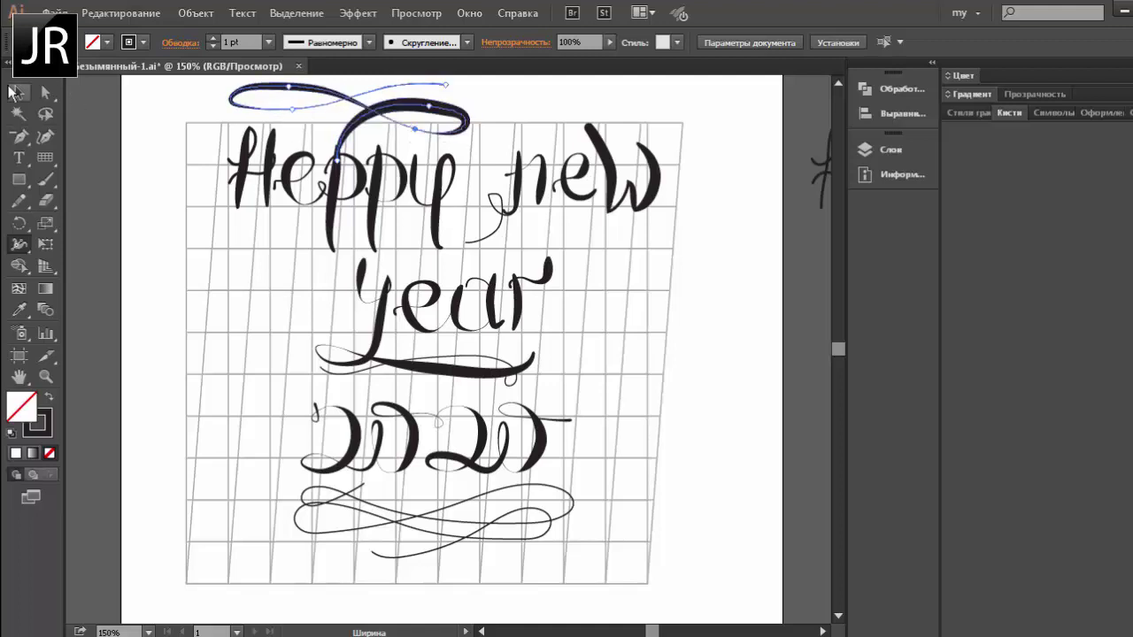
Step: Thicken the small swash between Heppy and new with a width-point drag
click(13, 92)
scroll(225, 181, up, 1)
click(503, 250)
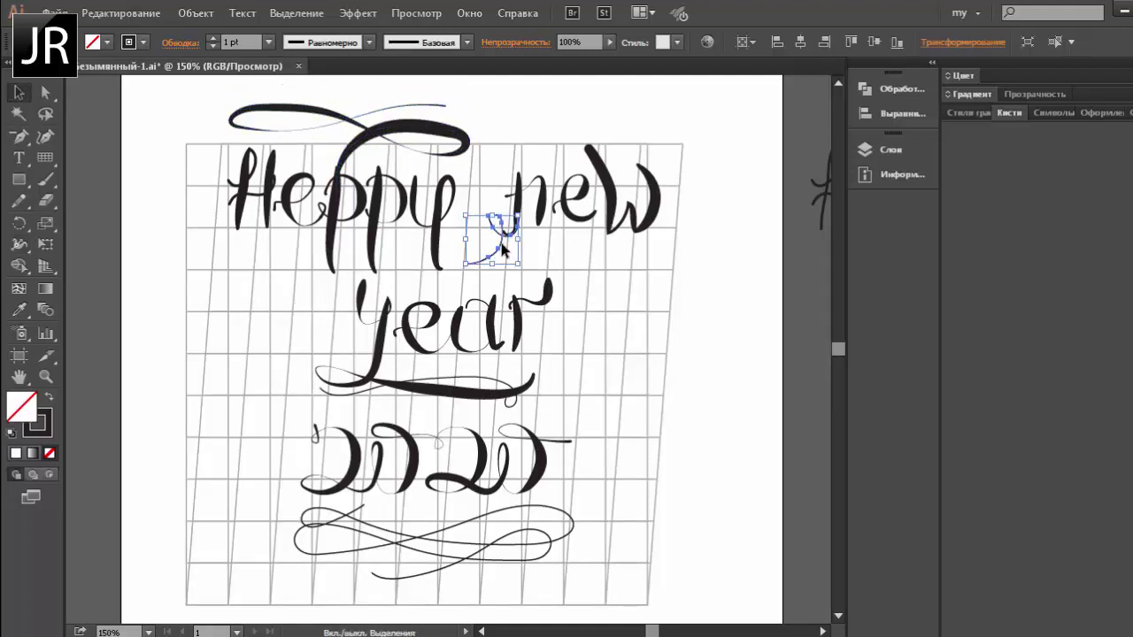
key(shift+w)
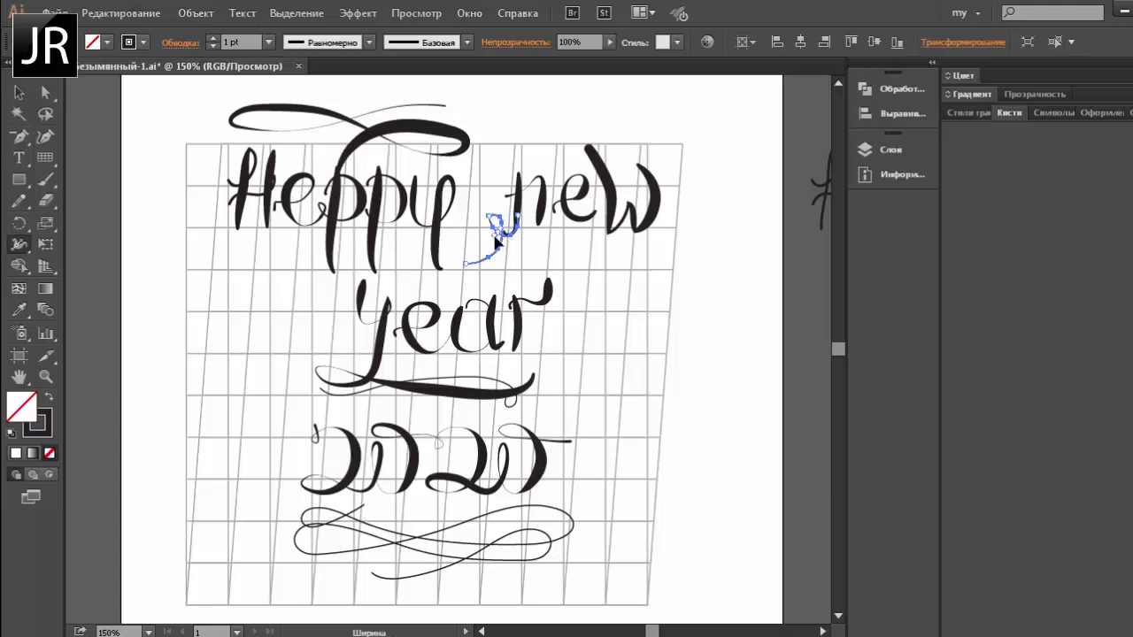
drag(497, 237, 501, 271)
key(v)
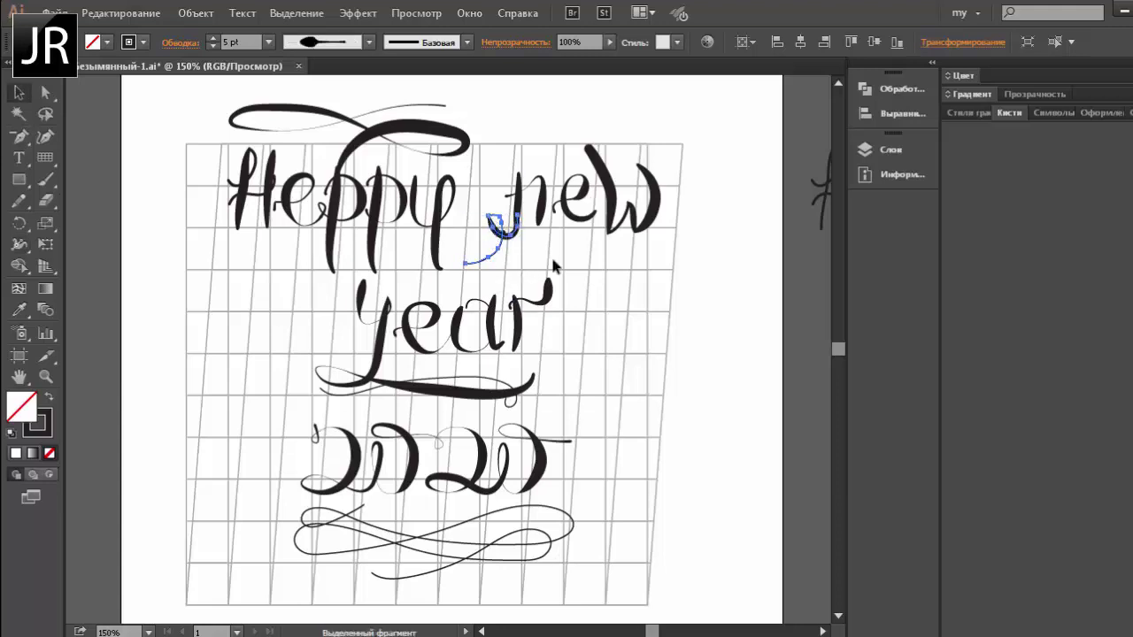
click(564, 269)
Step: Thicken the swash under year with the Width tool
click(456, 381)
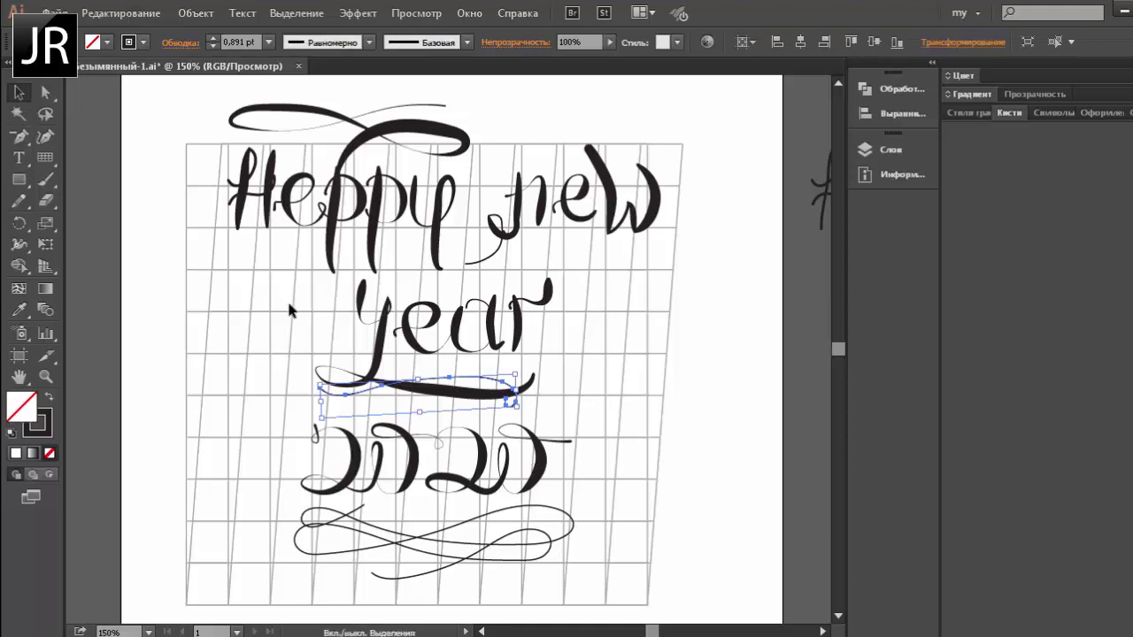
key(shift+w)
drag(450, 378, 450, 393)
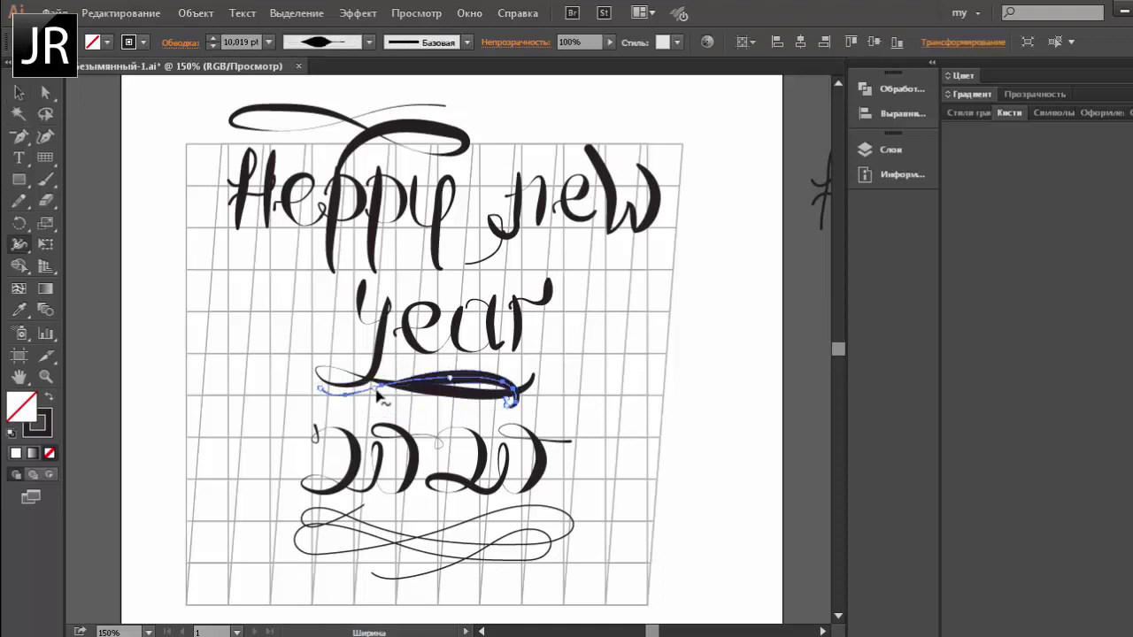
key(v)
click(167, 308)
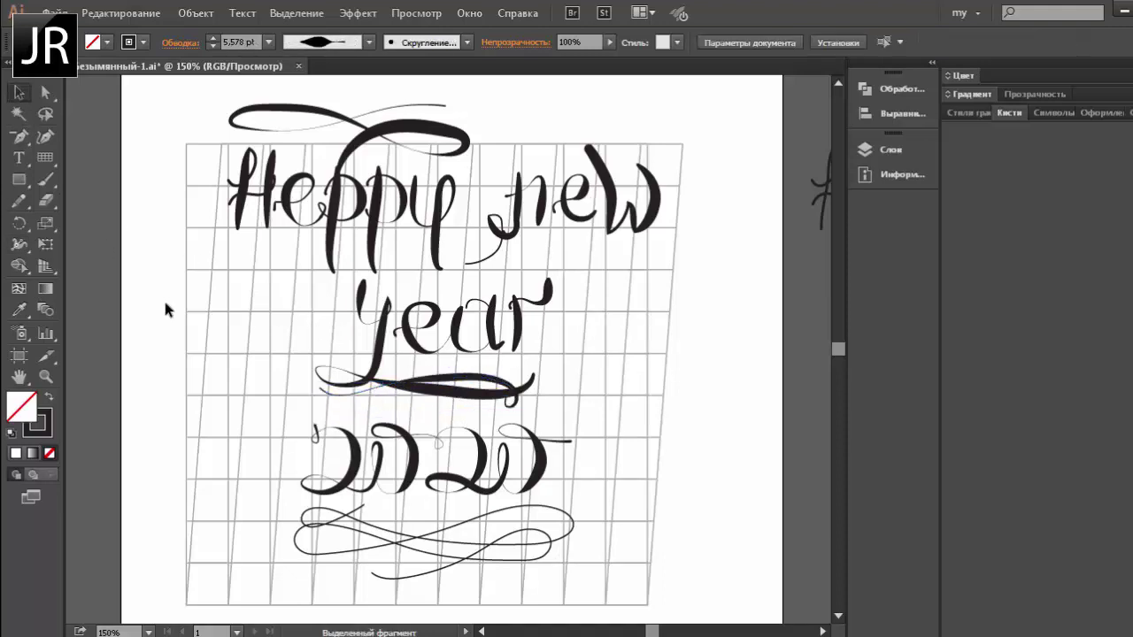
Step: Shape the flourish below 2020: widen its middle and left loop, thin both ends
key(shift+w)
mouse_move(481, 529)
mouse_down()
mouse_move(480, 540)
mouse_move(453, 544)
mouse_up()
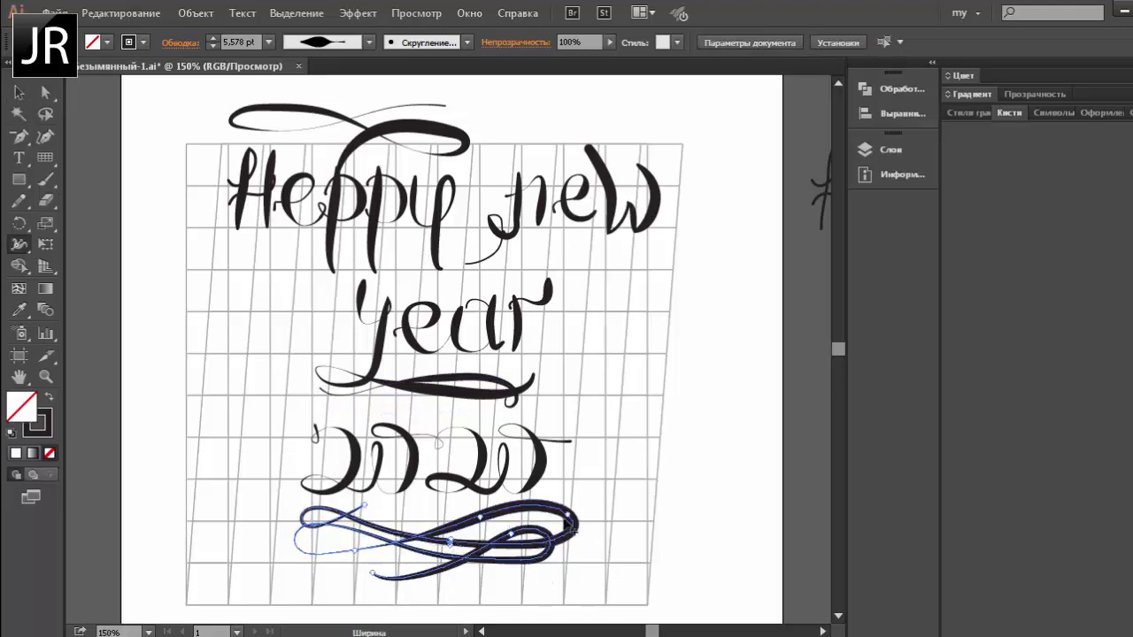
drag(572, 525, 559, 524)
mouse_move(449, 549)
mouse_down()
mouse_move(479, 528)
mouse_move(447, 566)
mouse_up()
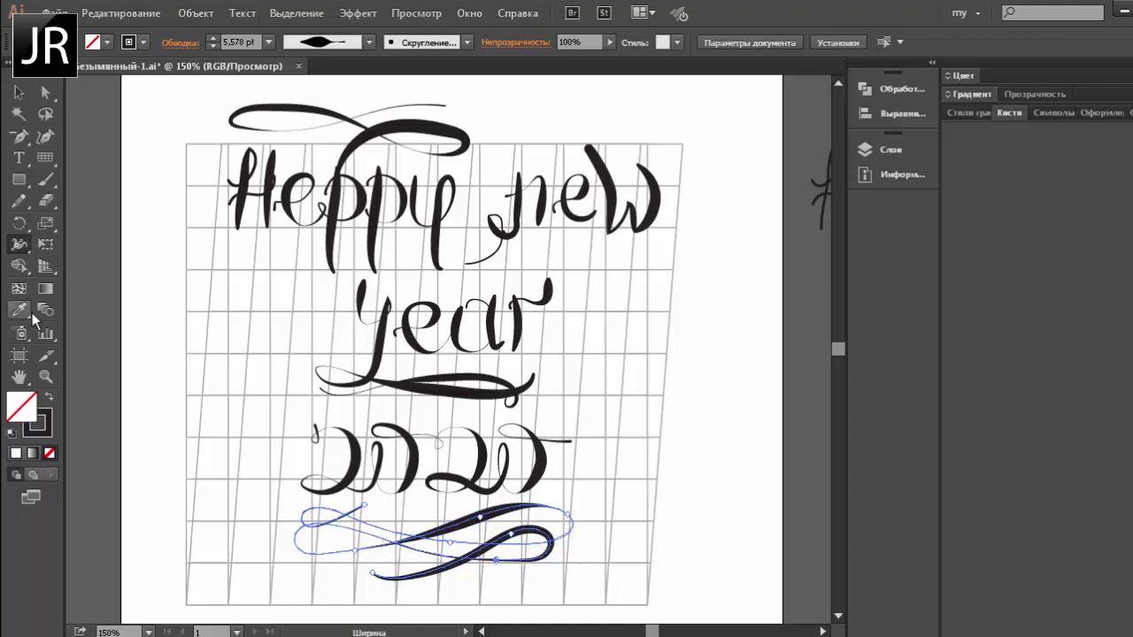
drag(347, 530, 294, 519)
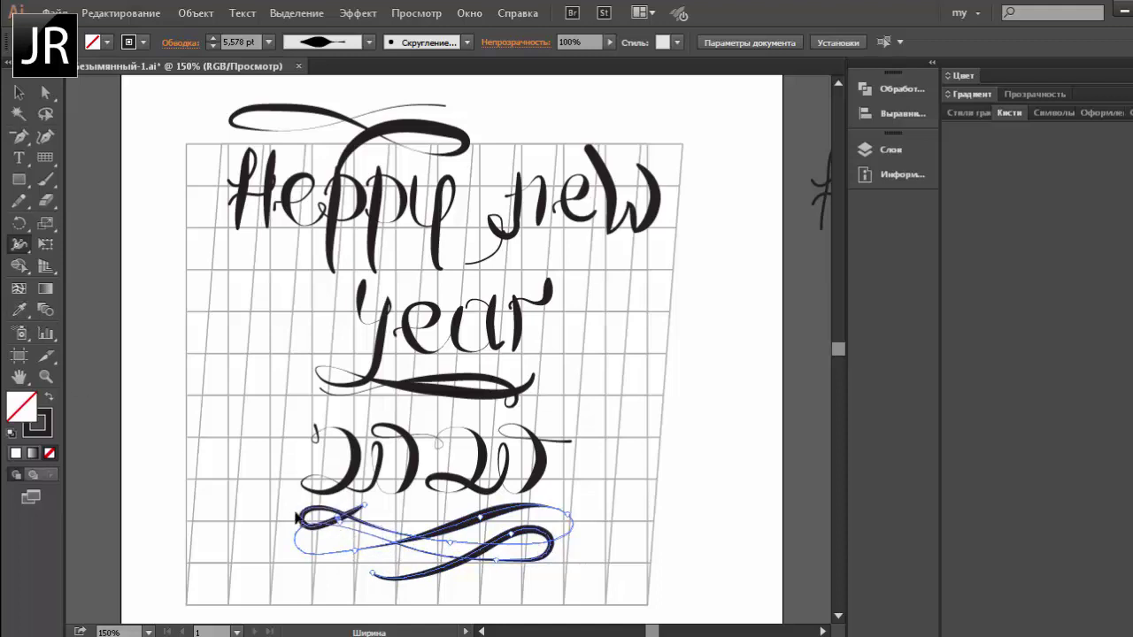
key(v)
click(173, 239)
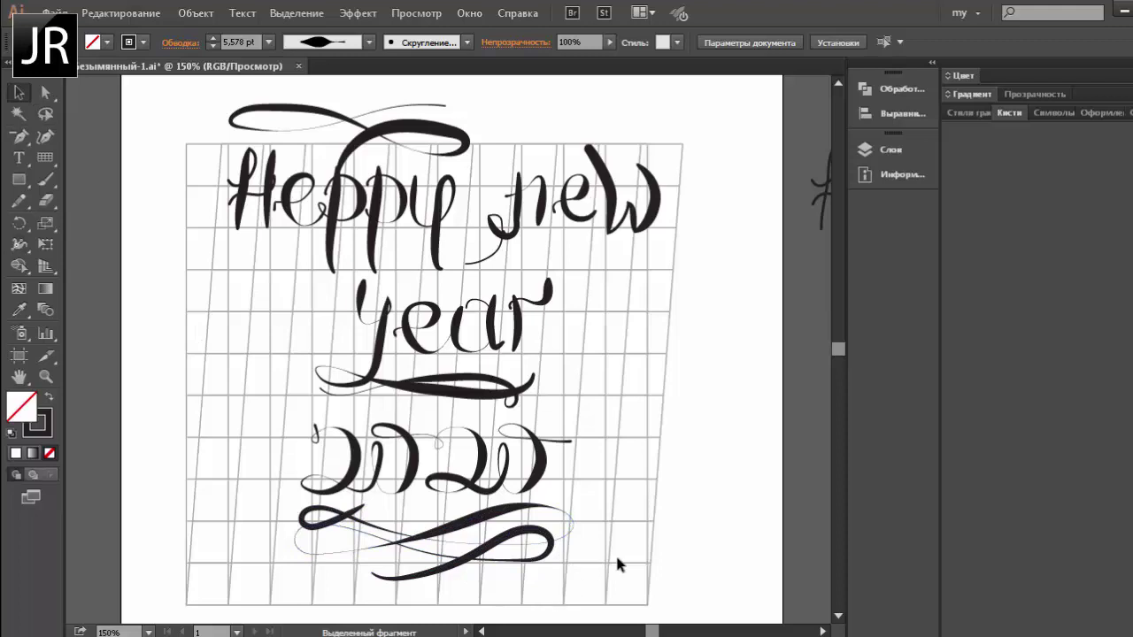
key(ctrl+minus)
Step: Move year below the 2020 numerals and shift the artwork down slightly
click(470, 251)
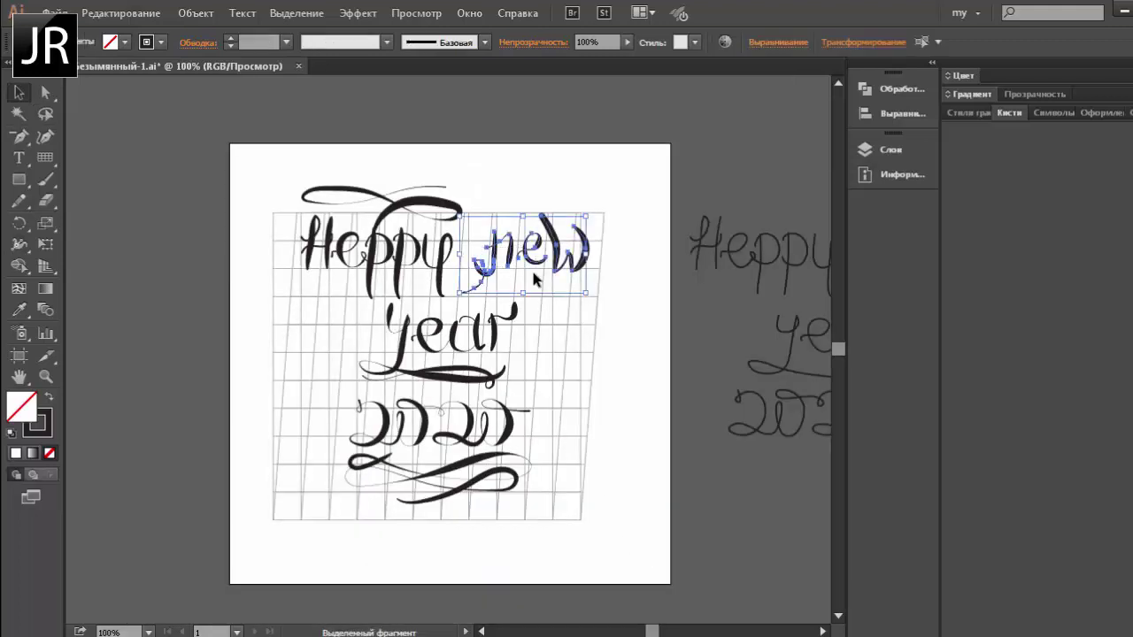
click(447, 379)
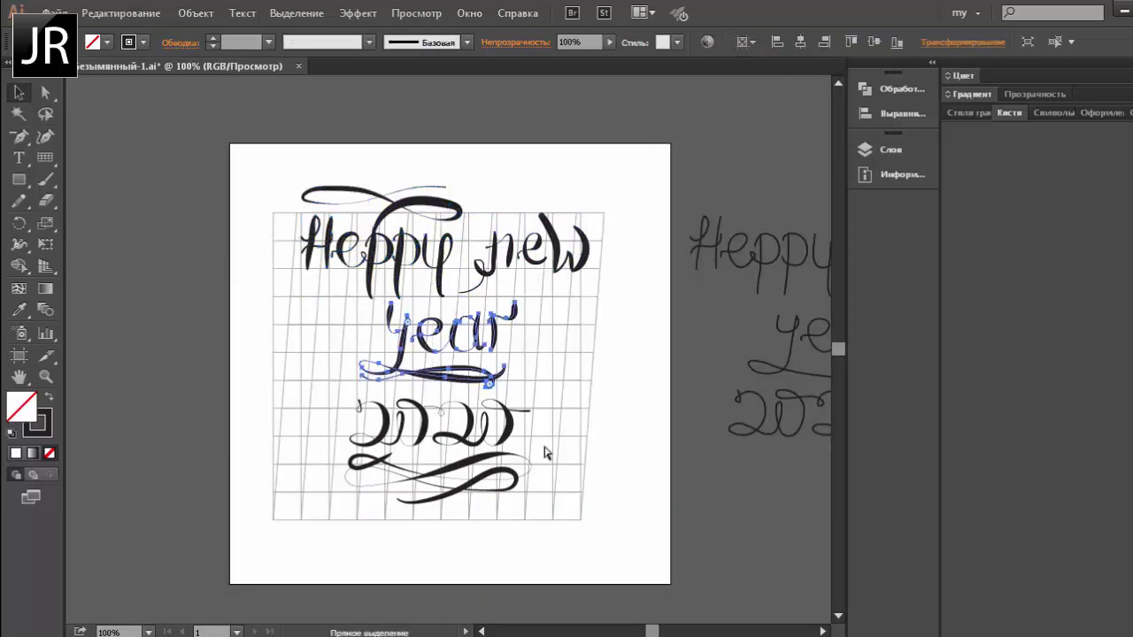
click(542, 451)
drag(489, 475, 489, 476)
click(485, 375)
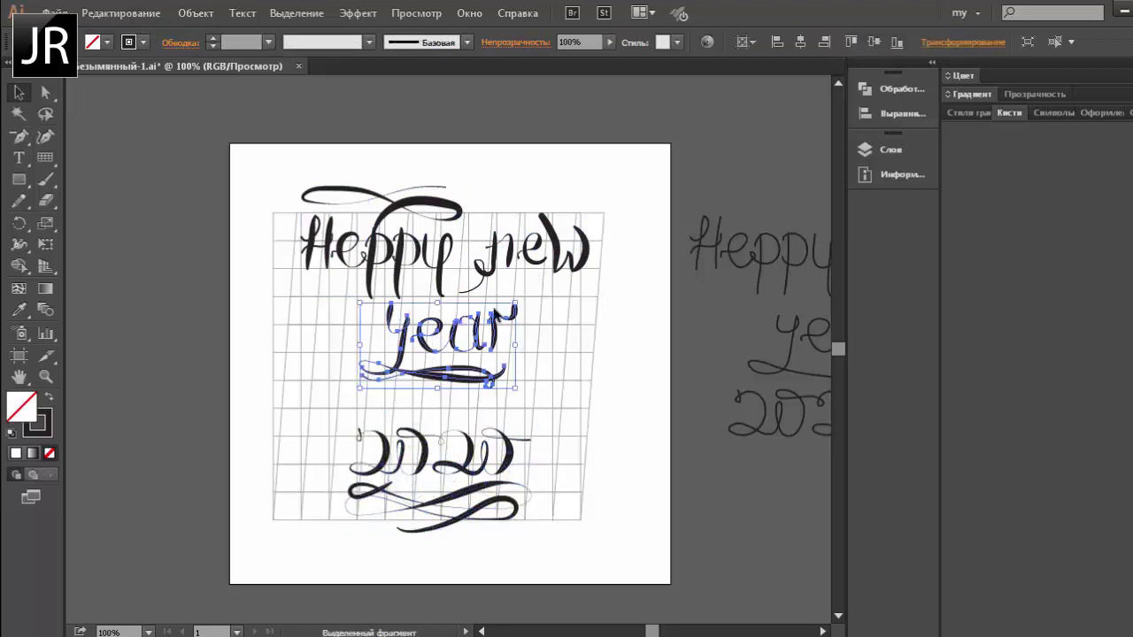
mouse_move(485, 375)
mouse_down()
mouse_move(485, 472)
mouse_move(528, 363)
mouse_move(505, 376)
mouse_up()
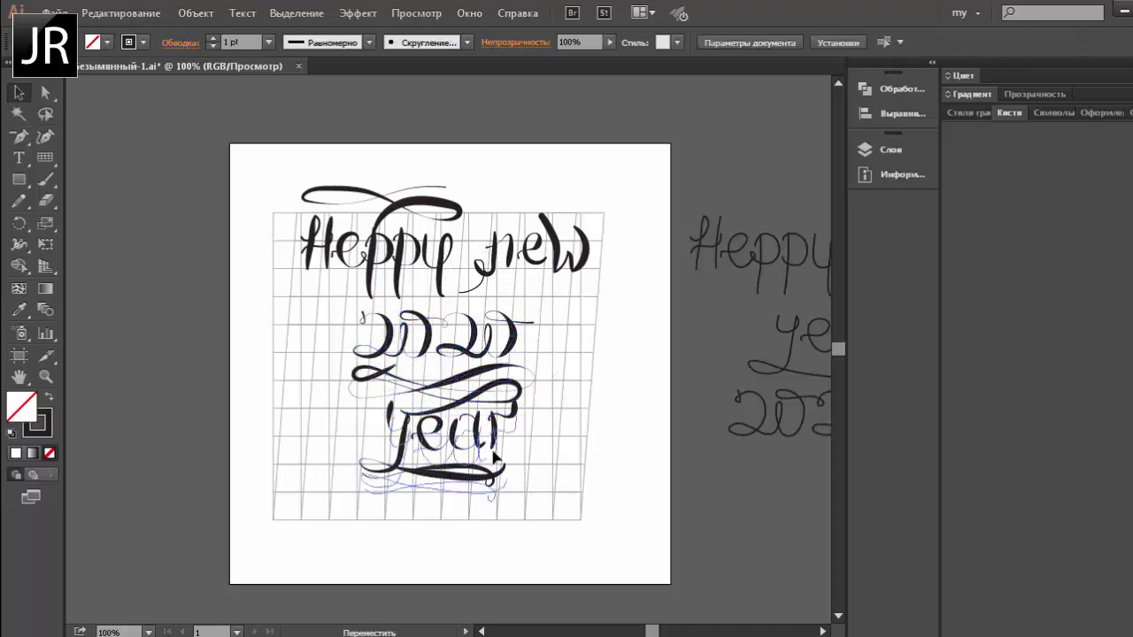
drag(495, 460, 495, 480)
key(ctrl+a)
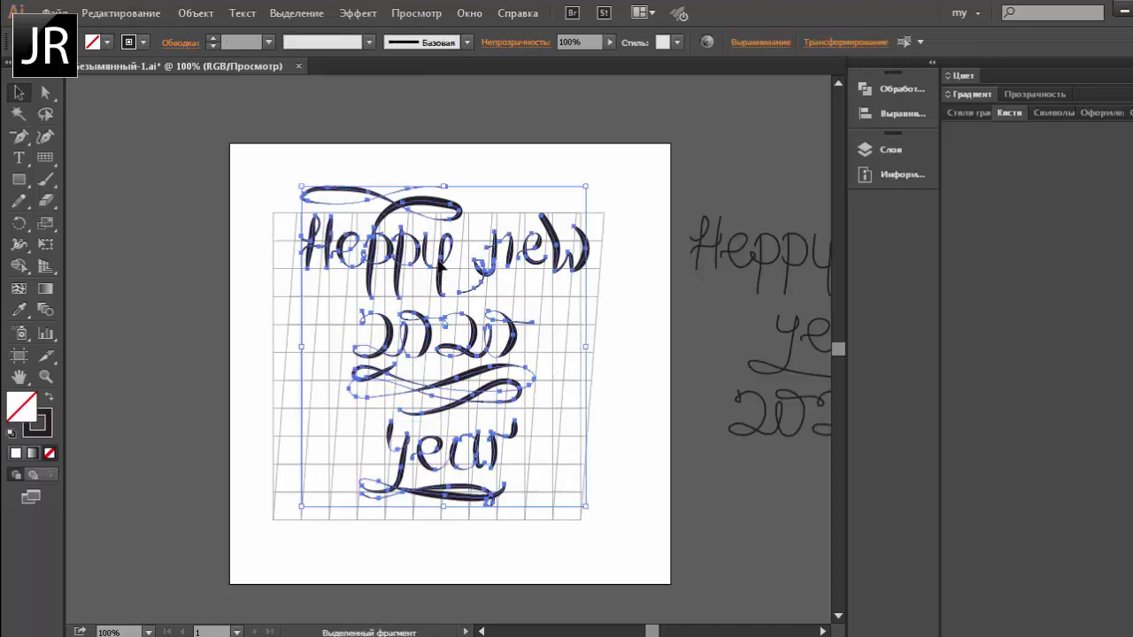
drag(559, 355, 559, 369)
Step: Move Heppy to the top, place new under it, and squash the lettering vertically
mouse_move(566, 447)
mouse_down()
mouse_move(394, 184)
mouse_move(397, 157)
mouse_up()
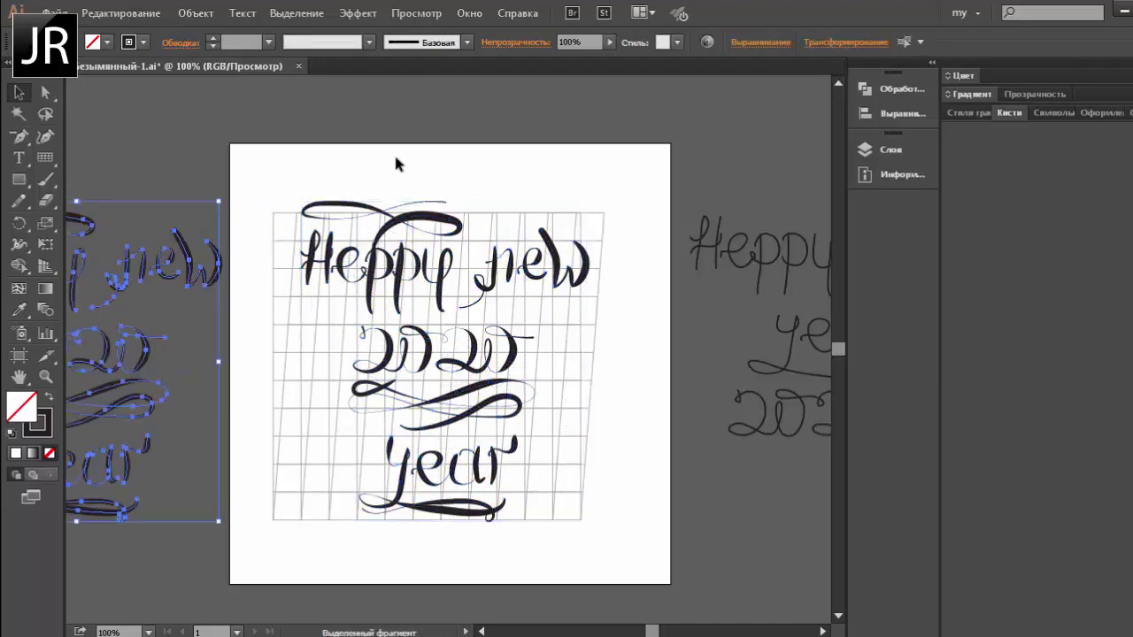
drag(336, 261, 396, 199)
click(689, 163)
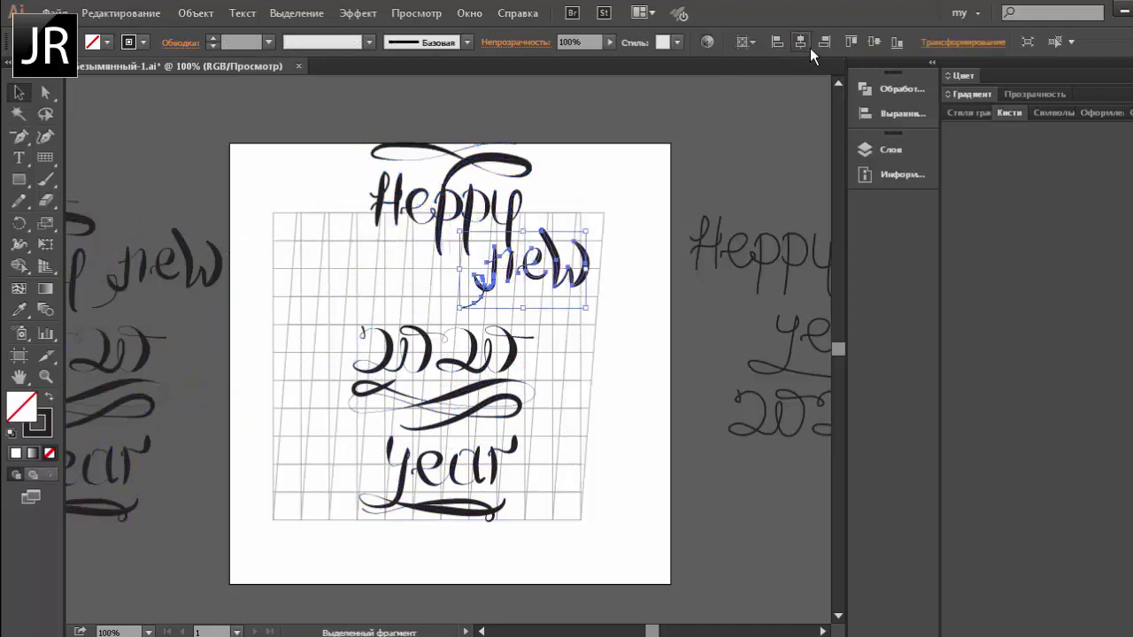
drag(583, 270, 512, 274)
key(ctrl+a)
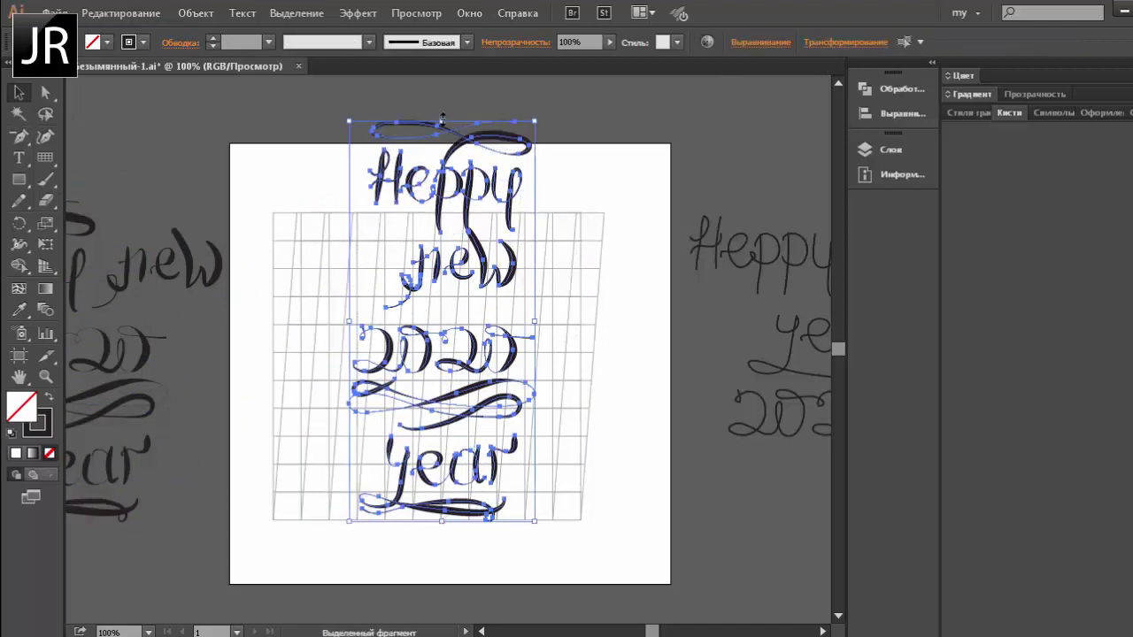
drag(443, 118, 443, 206)
Step: Enlarge the 2020 group downward and put new beside Heppy on one line
click(628, 549)
click(502, 383)
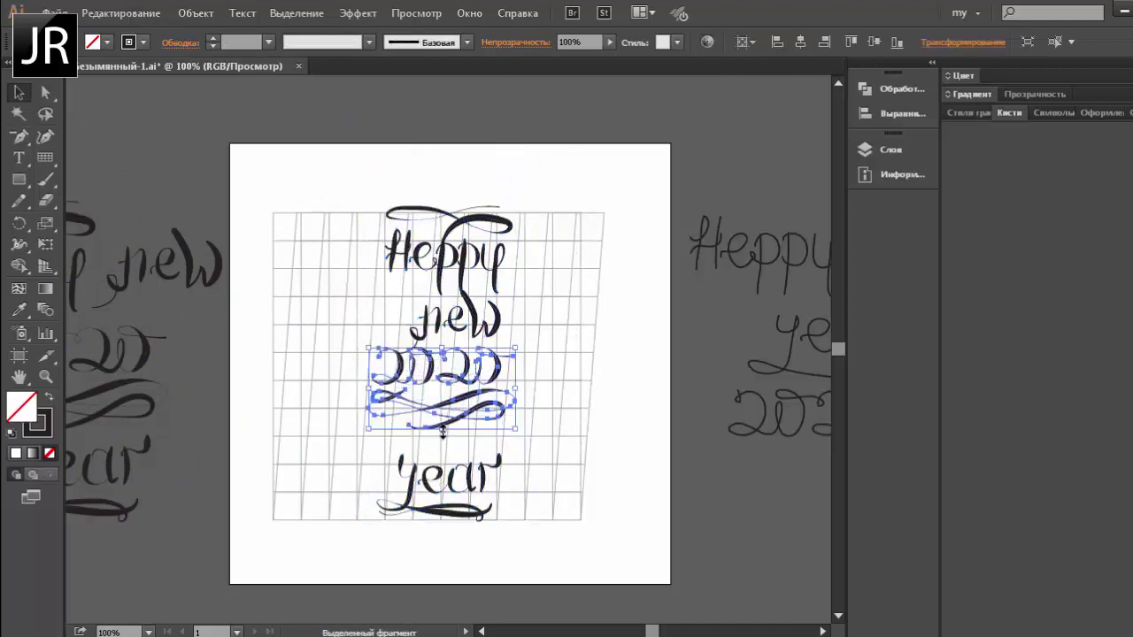
drag(442, 431, 443, 467)
click(501, 496)
drag(501, 321, 607, 262)
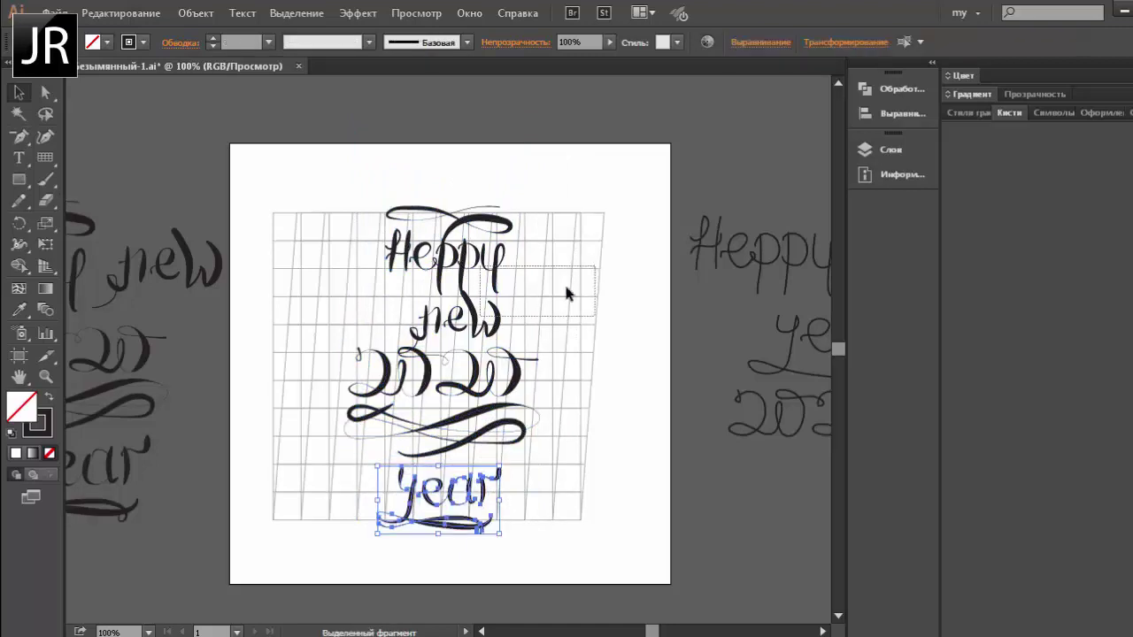
shift+click(416, 257)
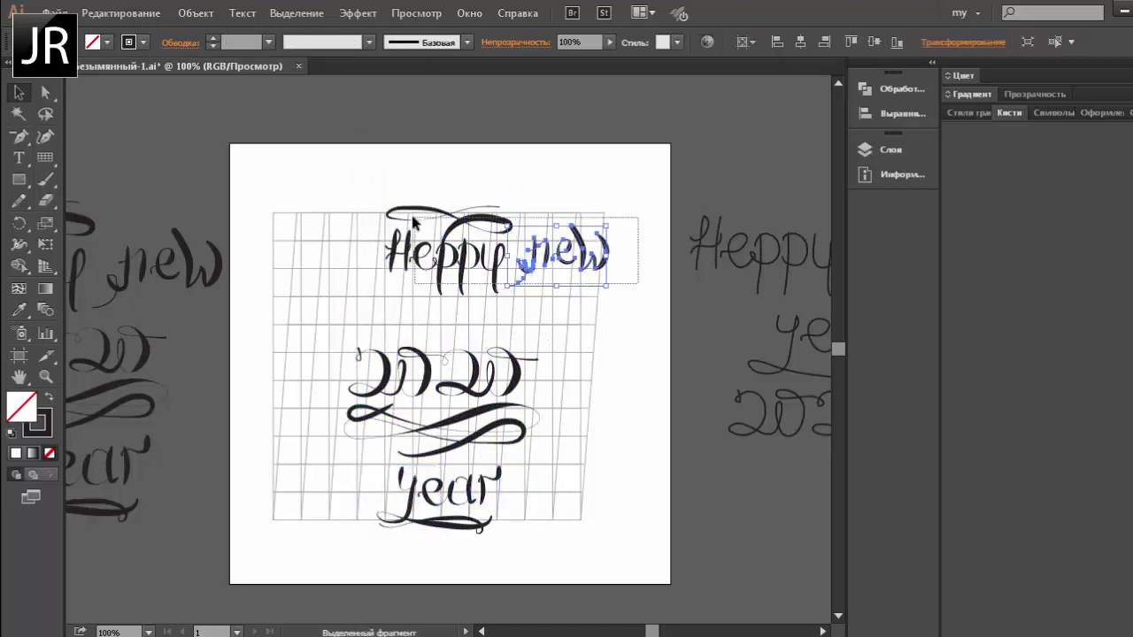
drag(419, 262, 419, 313)
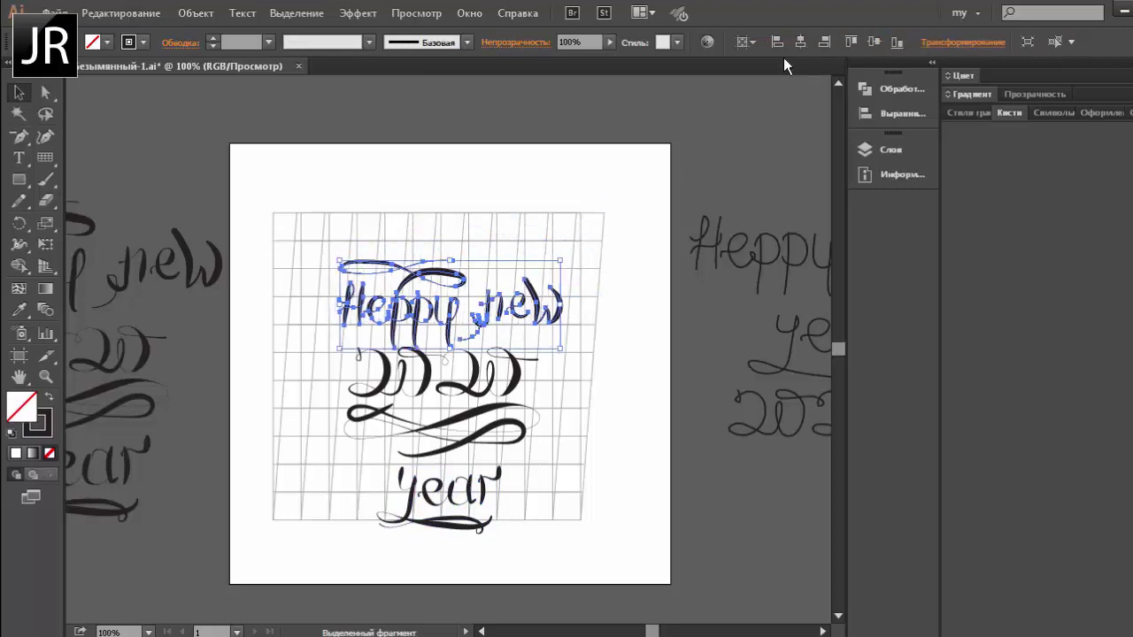
Step: Nudge year down-left and 2020 slightly right, then select the grid mesh
click(720, 177)
mouse_move(478, 500)
mouse_down()
mouse_move(461, 515)
mouse_move(460, 485)
mouse_up()
drag(479, 400, 485, 400)
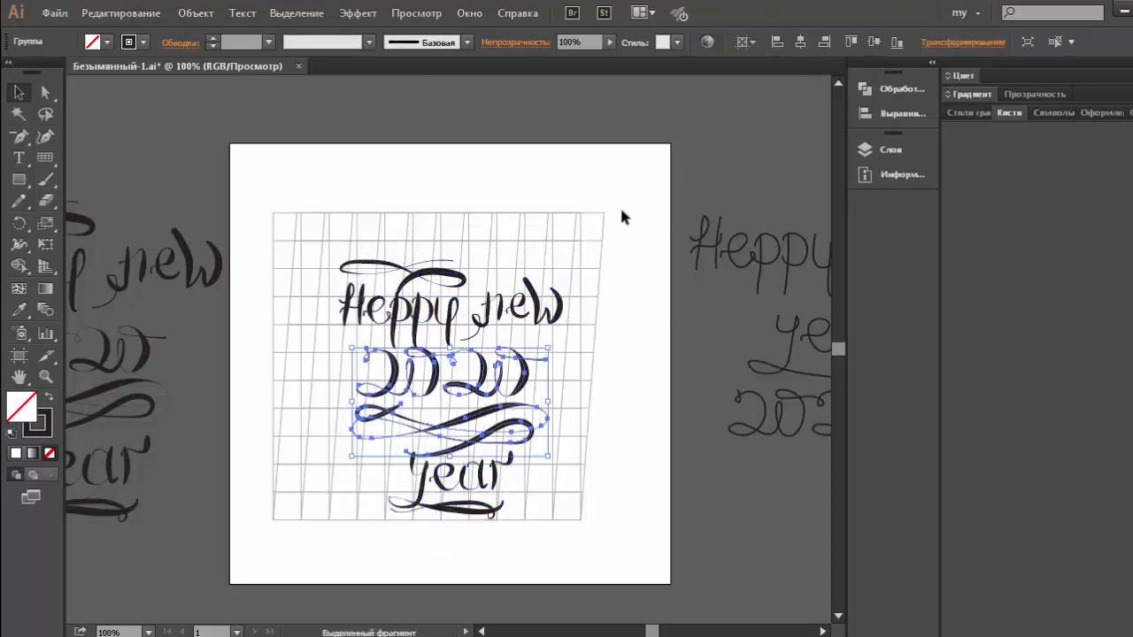
click(620, 215)
click(443, 306)
click(728, 133)
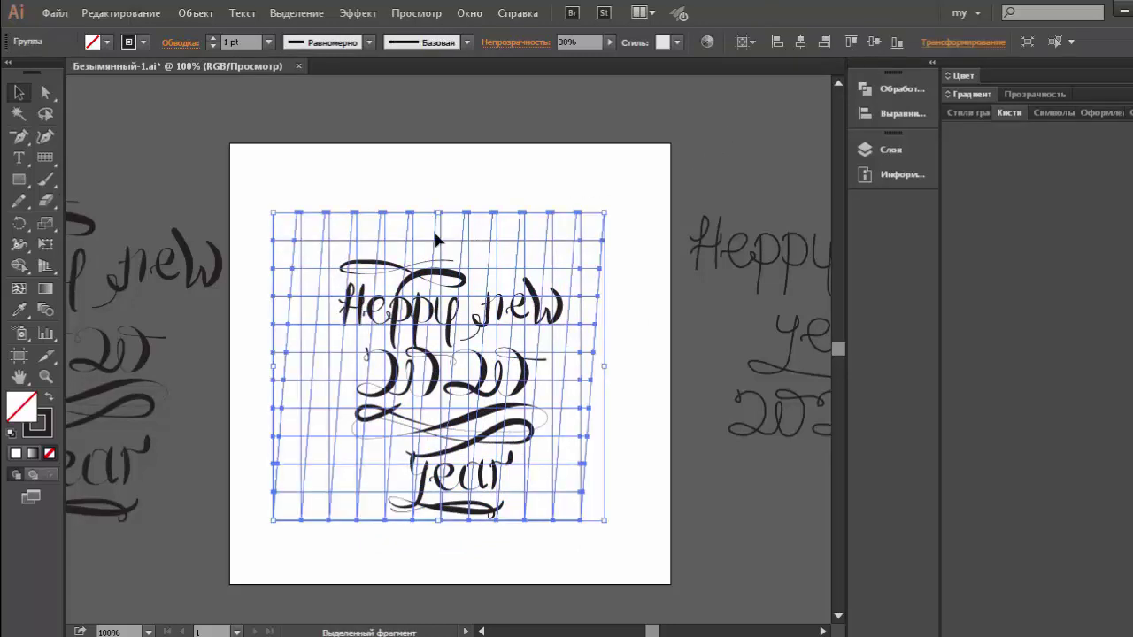
Step: Drag the grid off the artwork to the bottom right and nudge Heppy new up
drag(434, 240, 880, 538)
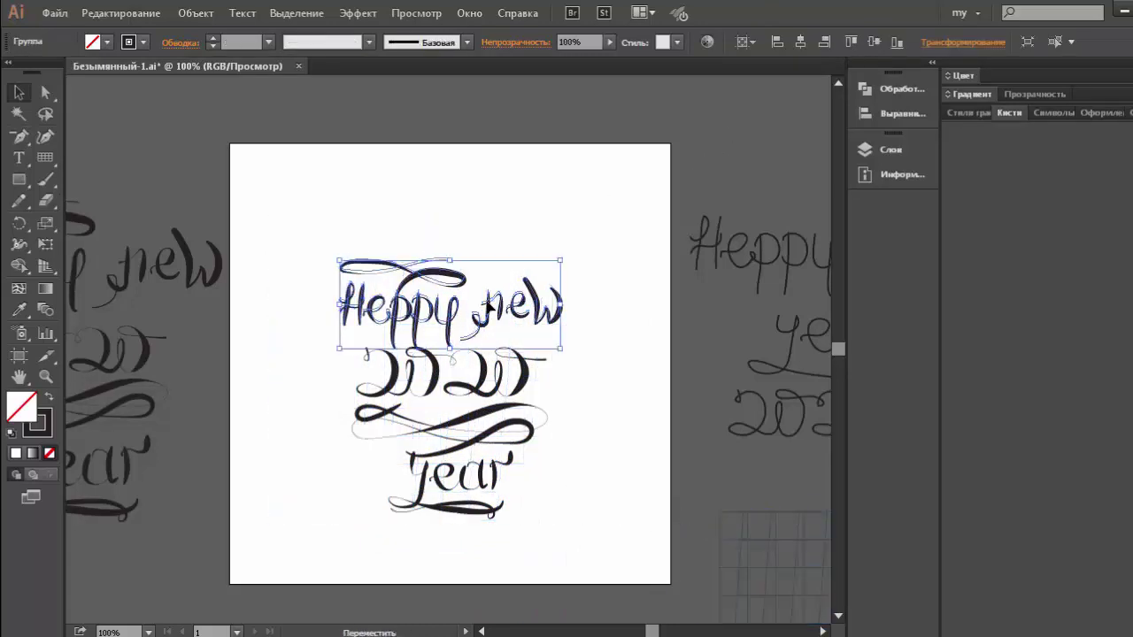
drag(489, 314, 489, 305)
click(581, 519)
Step: Stretch the 2020 numerals wider inside the isolated 2020 group
click(478, 393)
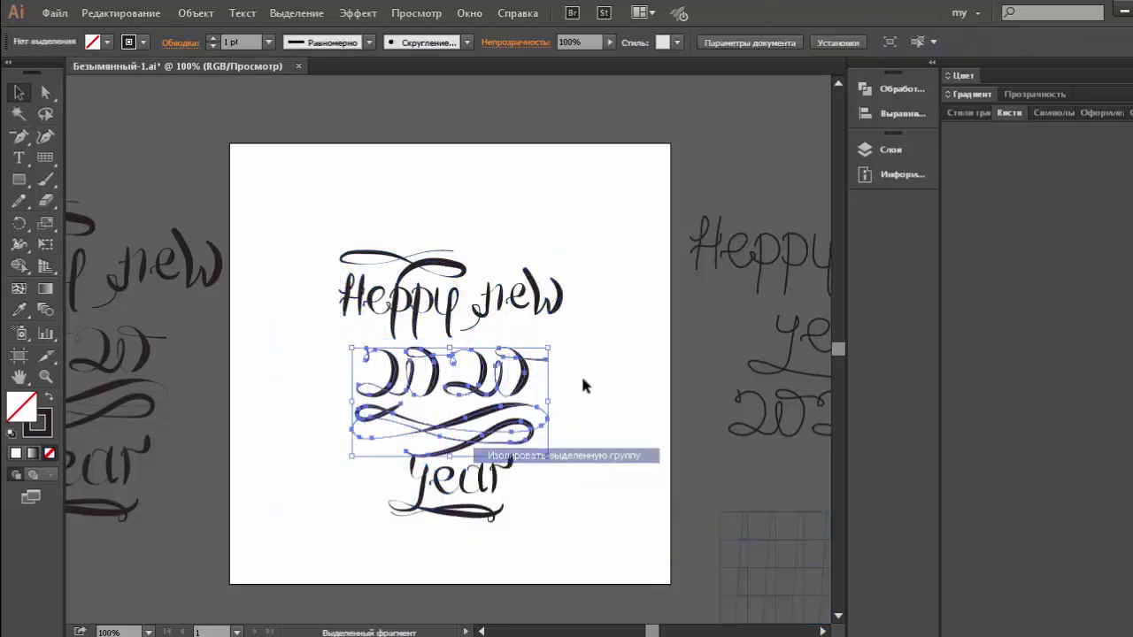
double_click(478, 393)
drag(547, 372, 602, 371)
drag(452, 345, 452, 316)
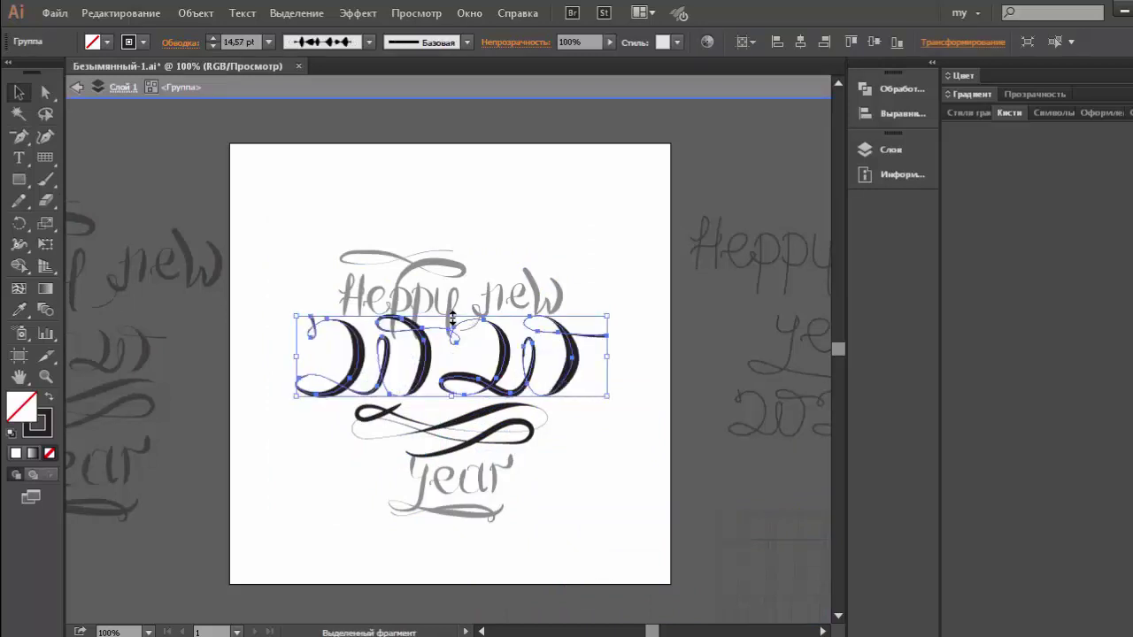
double_click(528, 221)
click(498, 208)
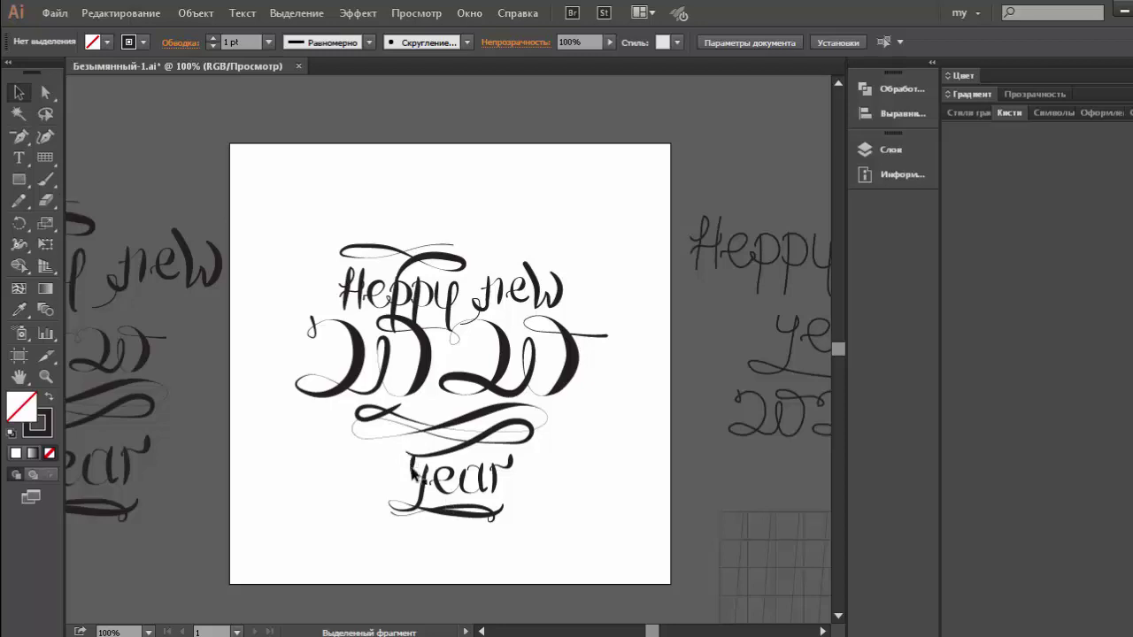
Step: Move year and its flourish up closer to the 2020 numerals
click(413, 472)
shift+click(447, 284)
shift+click(451, 231)
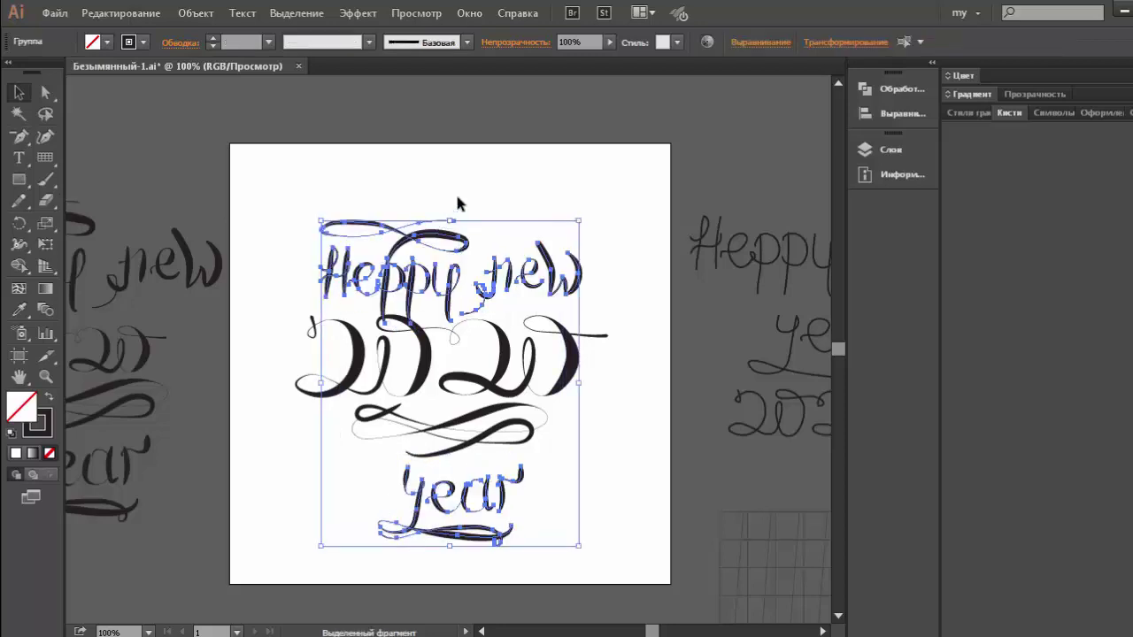
click(451, 206)
click(479, 292)
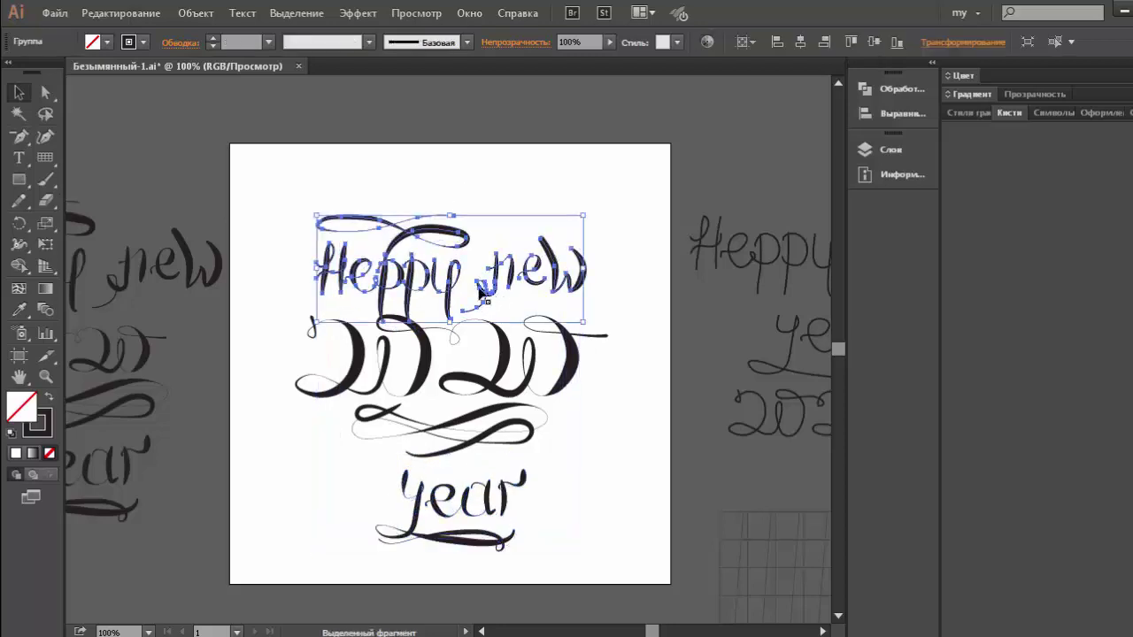
click(614, 544)
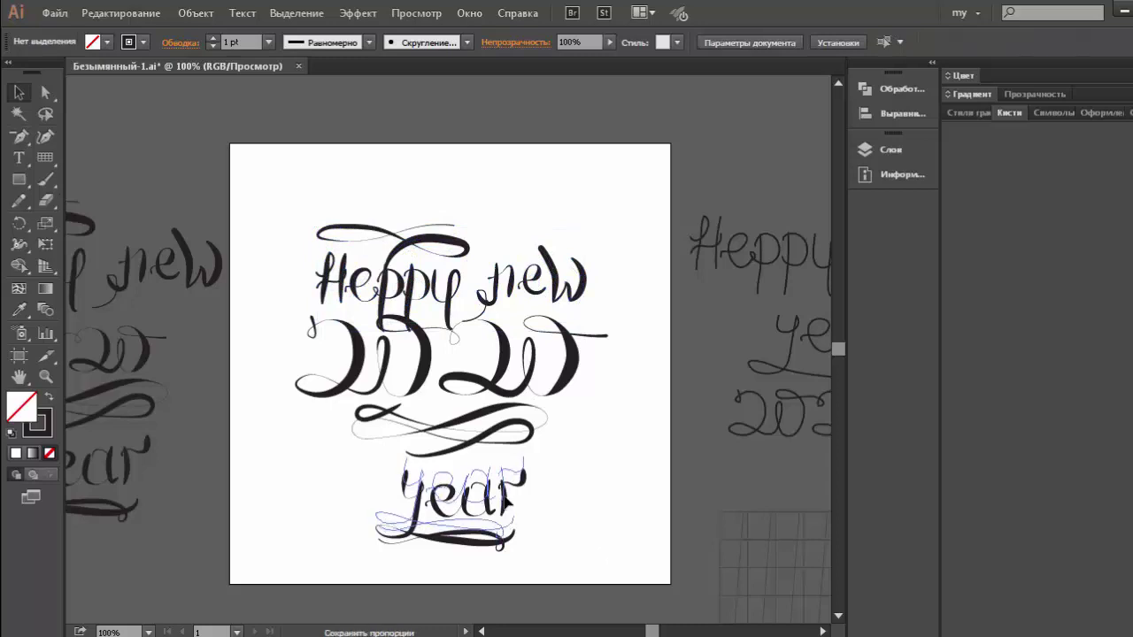
drag(506, 500, 506, 497)
click(617, 520)
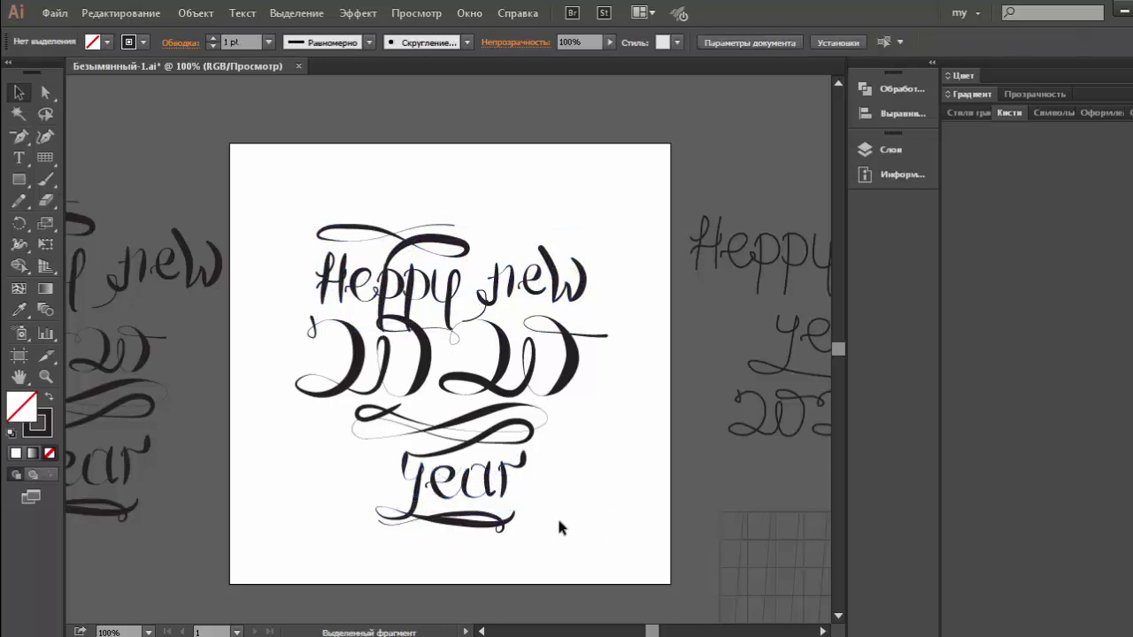
Step: Simplify all lettering paths at about 55% curve precision, reducing 176 anchors to 102
drag(598, 522, 366, 167)
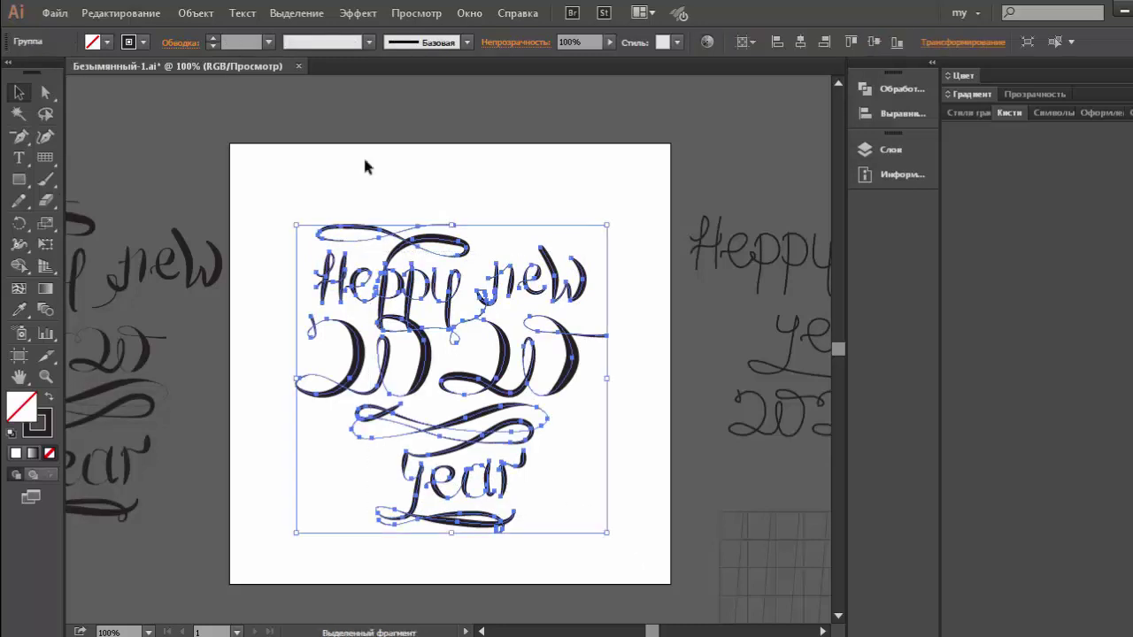
click(195, 13)
click(395, 379)
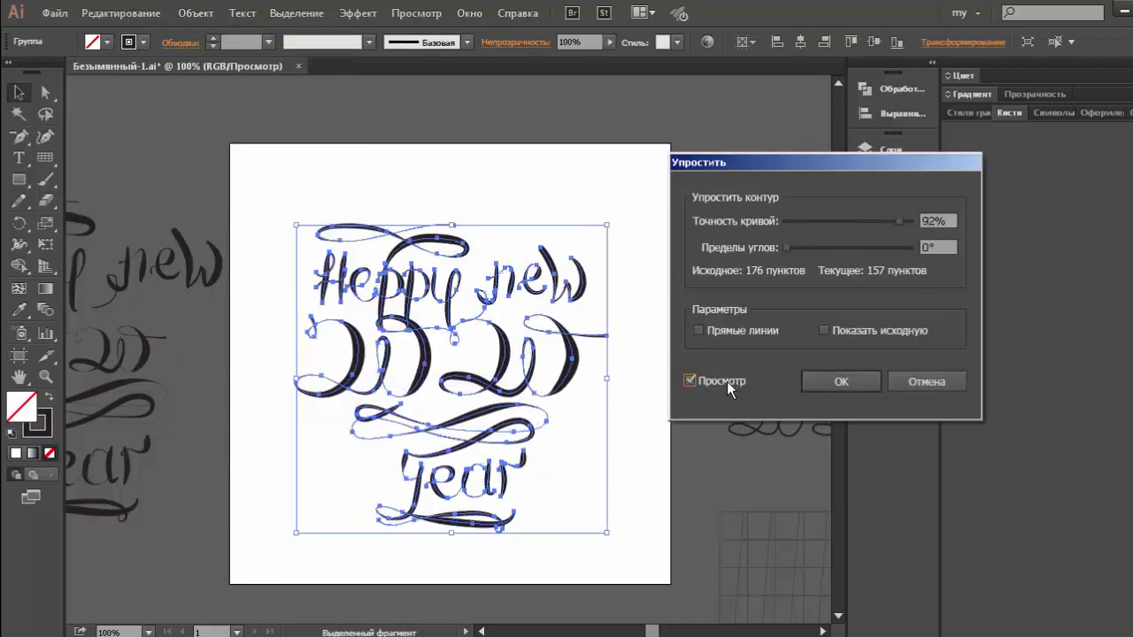
drag(897, 223, 853, 226)
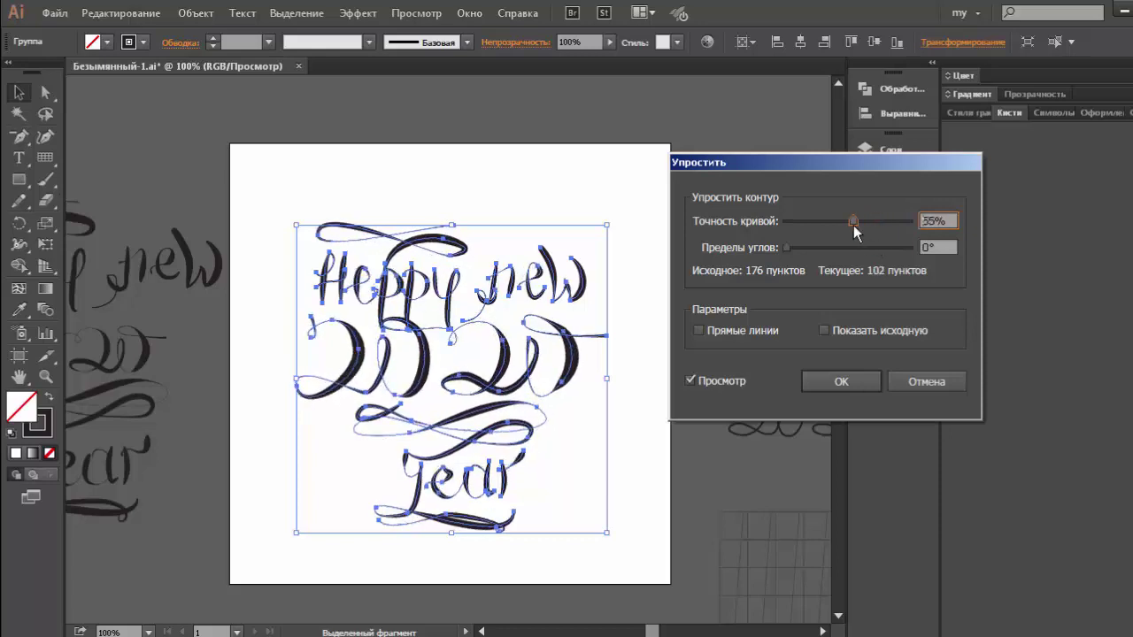
click(841, 381)
click(635, 267)
key(ctrl+minus)
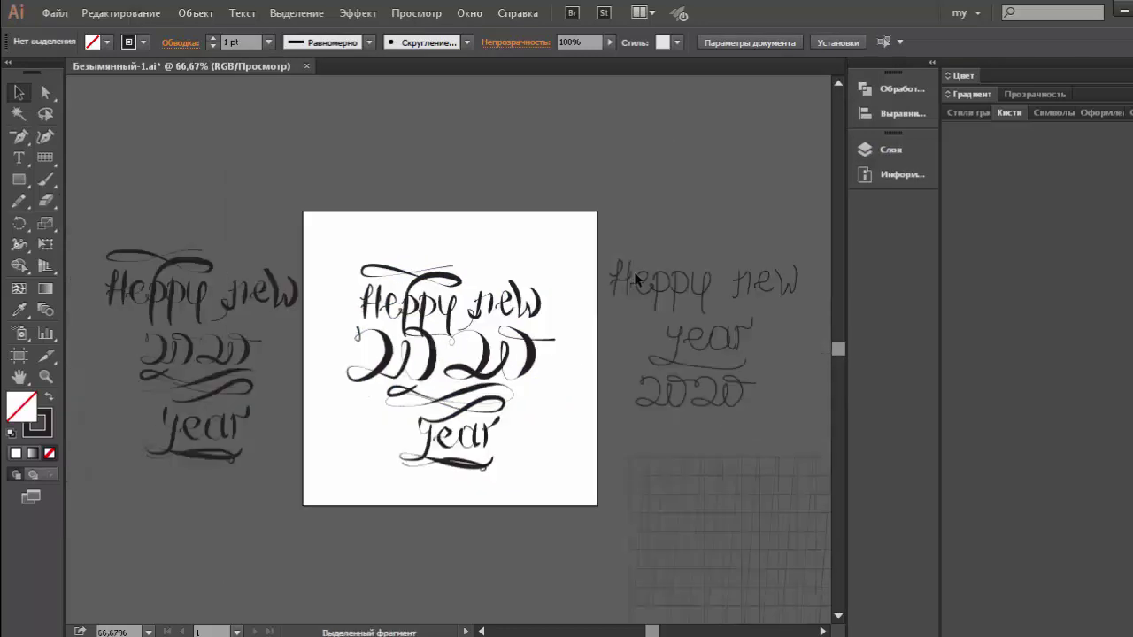